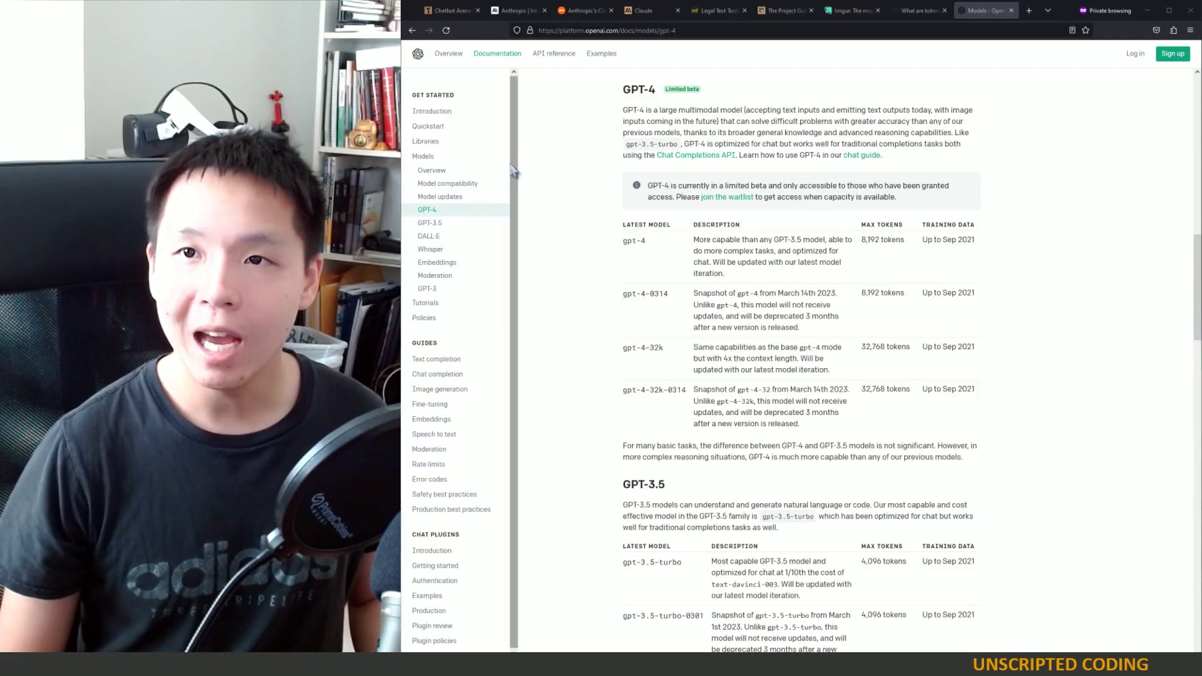
Pass through the Chatbot Arena leaderboard and 'What are tokens' tabs to the empty Claude chat.
{"action": "left_click", "coordinate": [446, 11]}
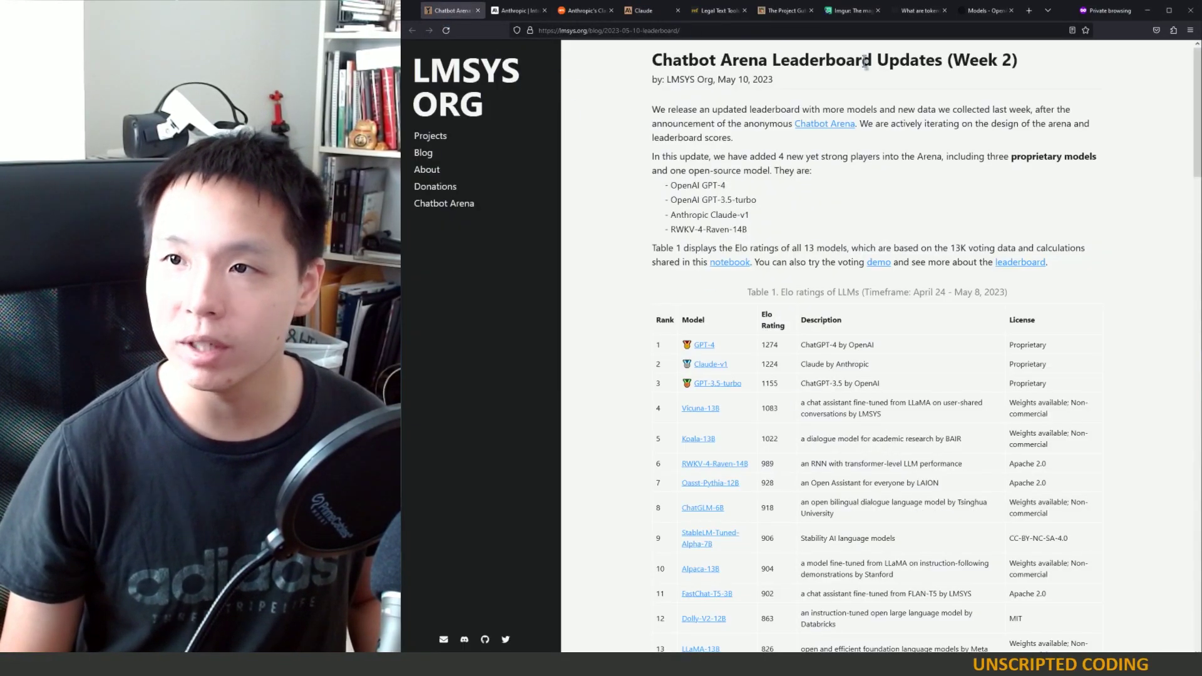
{"action": "left_click", "coordinate": [918, 13]}
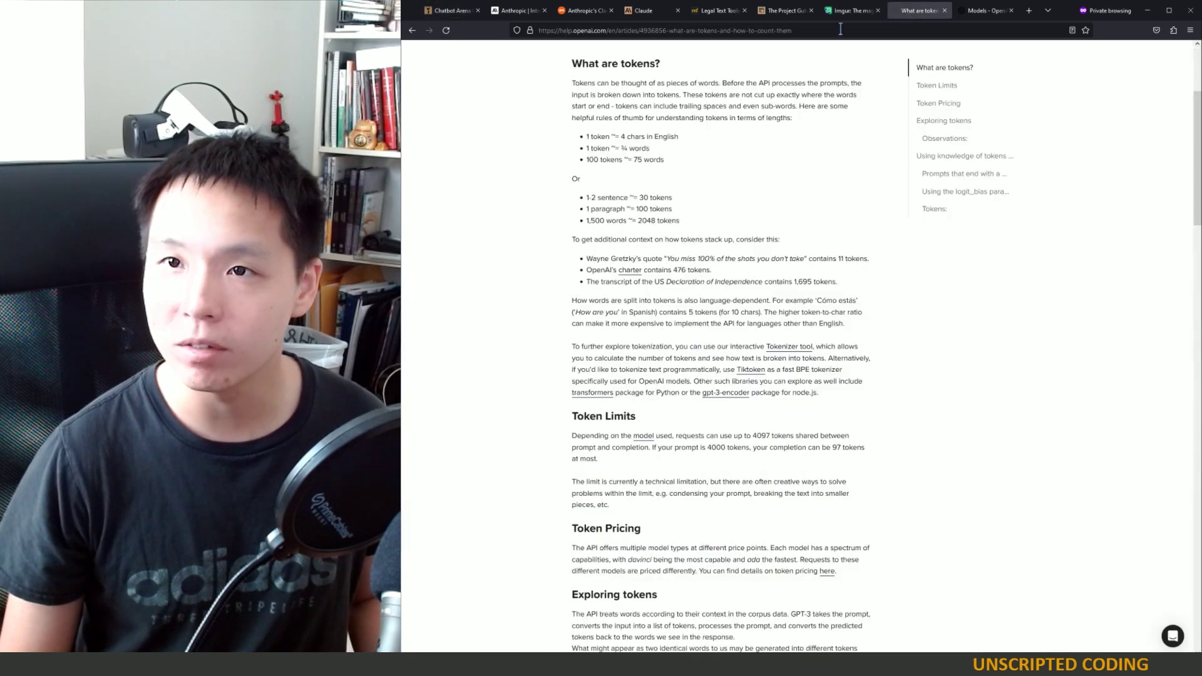
{"action": "left_click", "coordinate": [637, 13]}
Send Claude 'Can you summarize the document?' with the Alice in Wonderland passage pasted on the next line.
{"action": "left_click", "coordinate": [638, 626]}
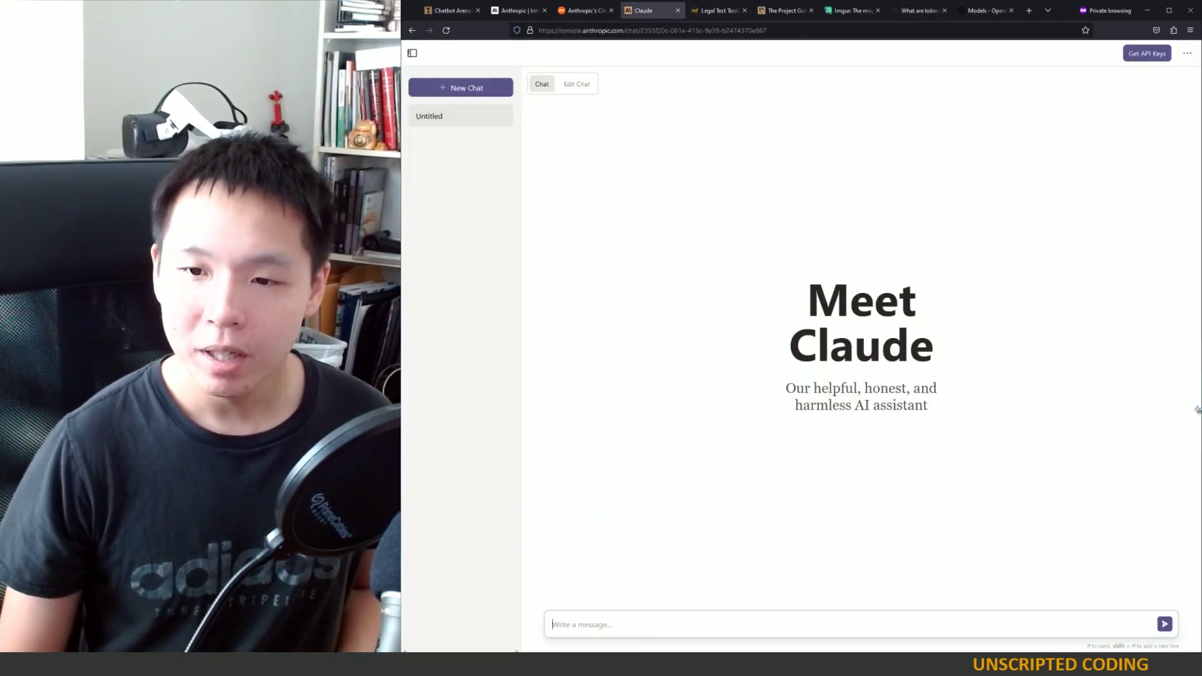
{"action": "type", "text": "Can"}
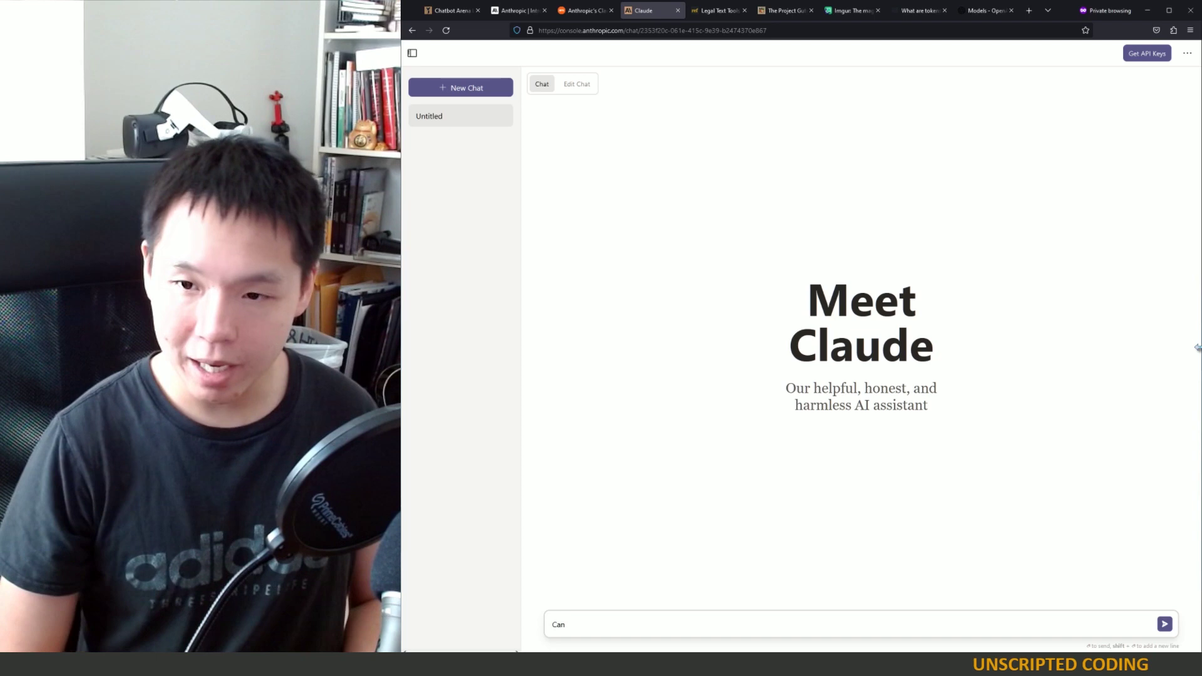
{"action": "type", "text": " you summarize the"}
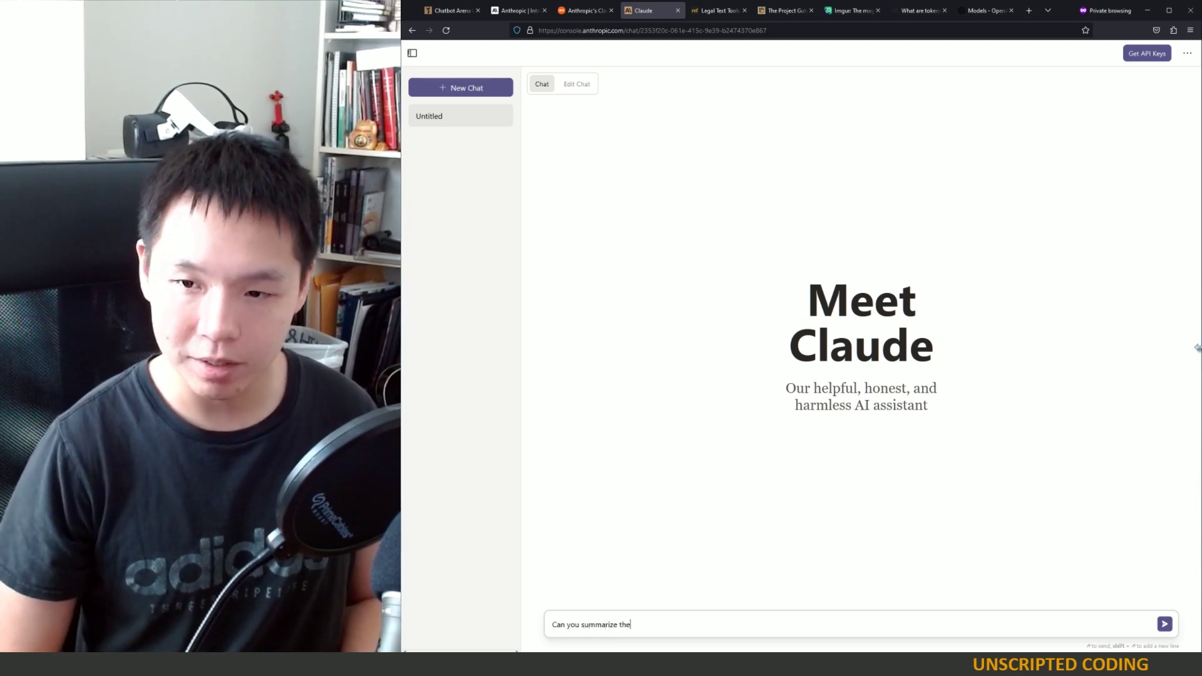
{"action": "type", "text": " document"}
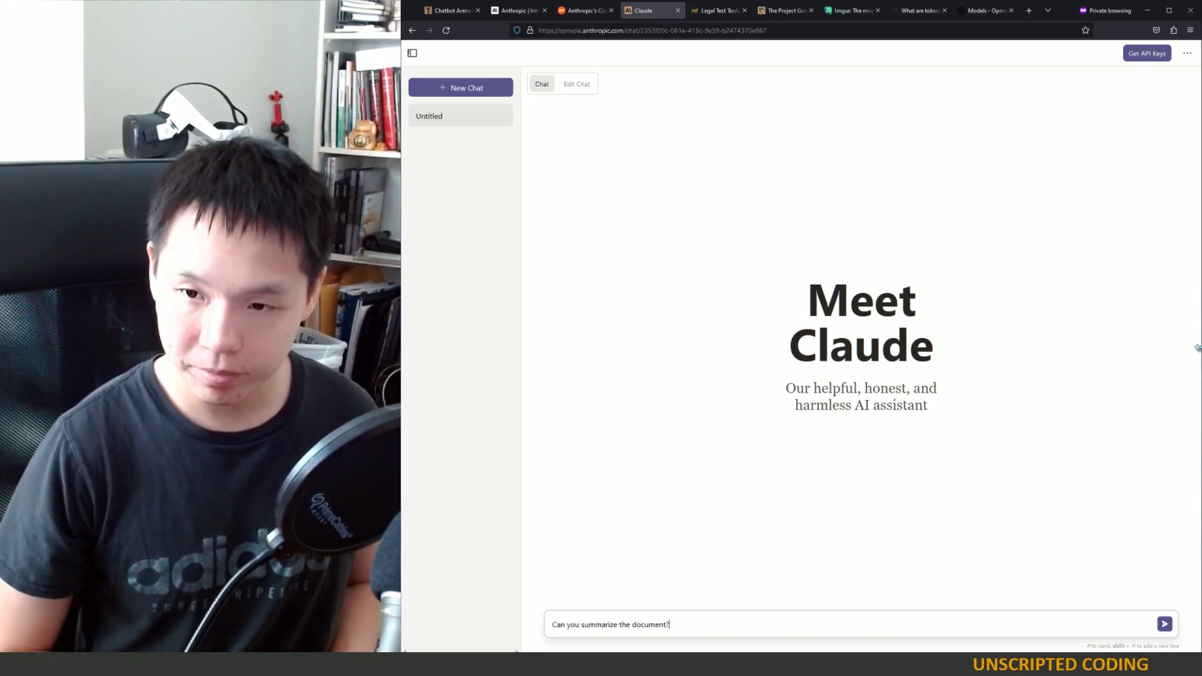
{"action": "type", "text": "?"}
{"action": "key", "text": "shift+Return"}
{"action": "key", "text": "ctrl+v"}
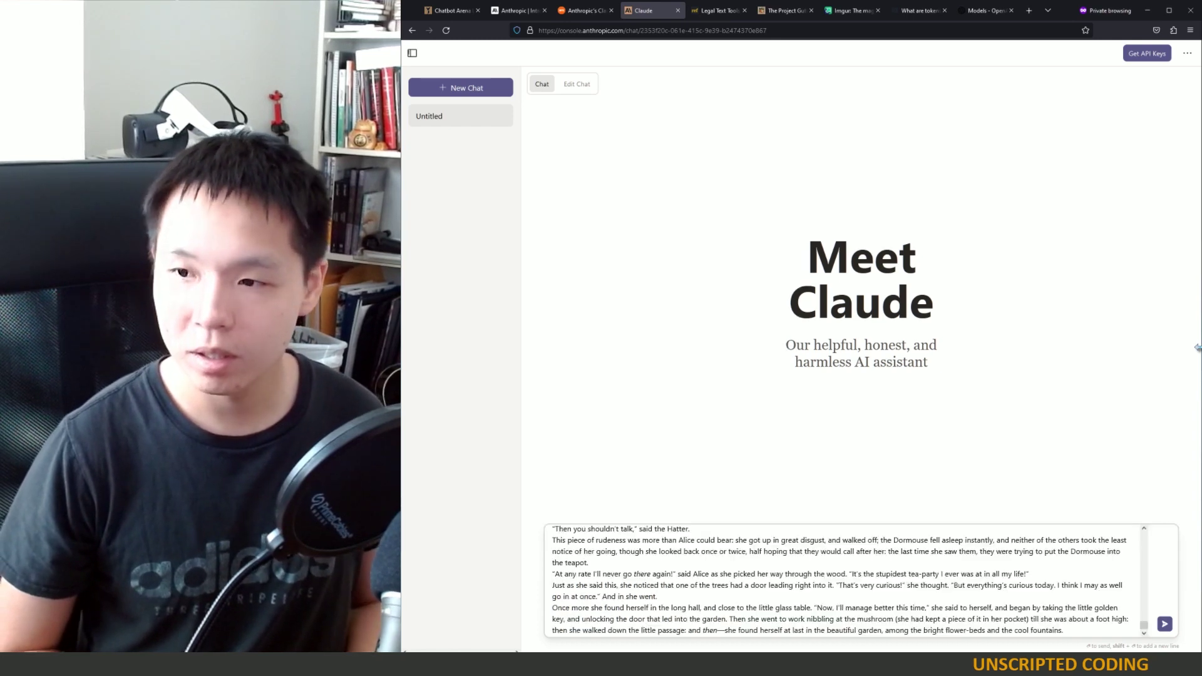
{"action": "key", "text": "Return"}
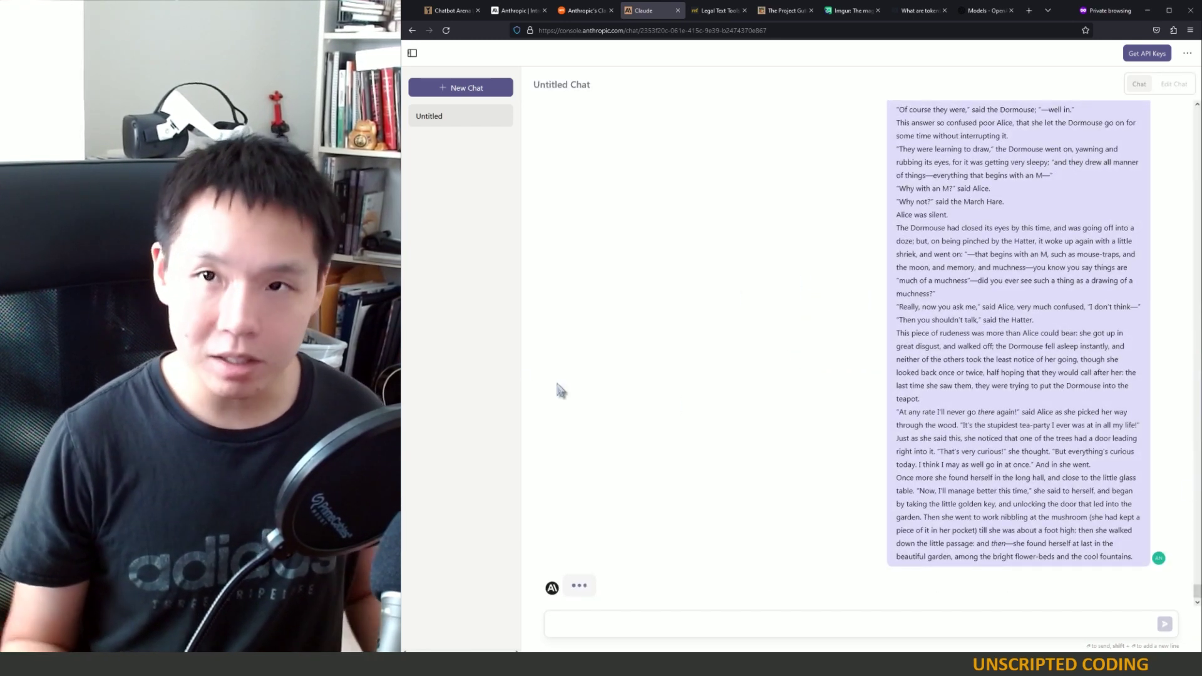
Open the 100K context announcement and highlight its second paragraph and Great Gatsby test description.
{"action": "left_click", "coordinate": [517, 10]}
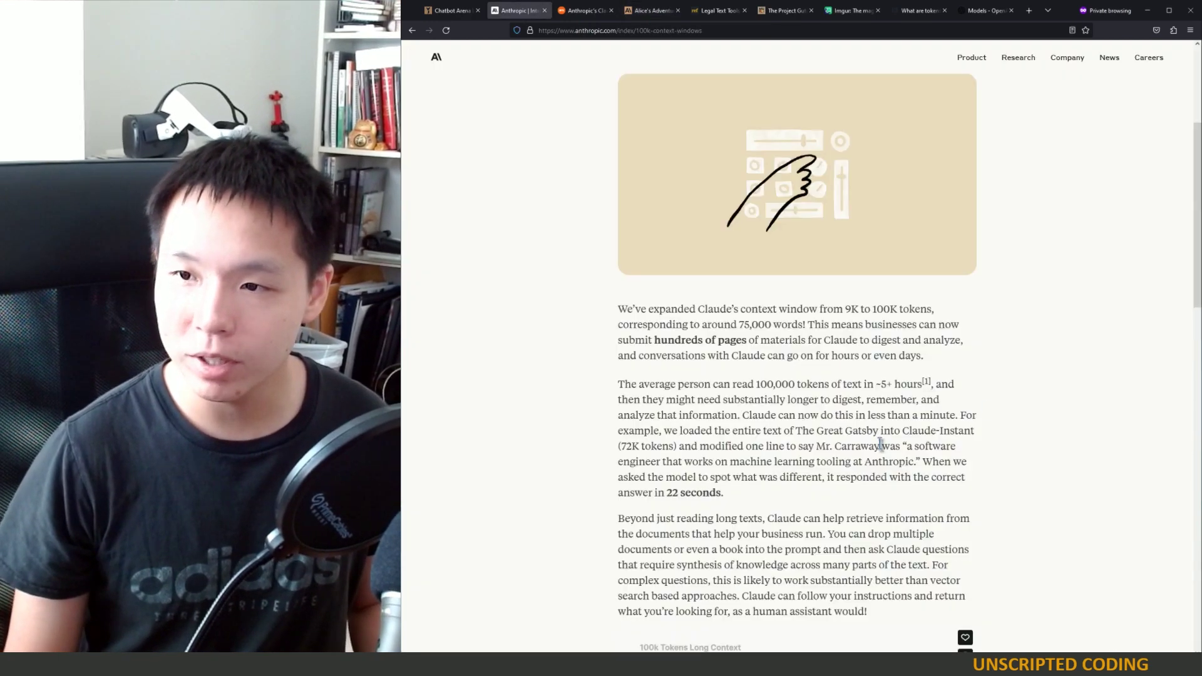
{"action": "left_click_drag", "start_coordinate": [737, 364], "coordinate": [864, 479]}
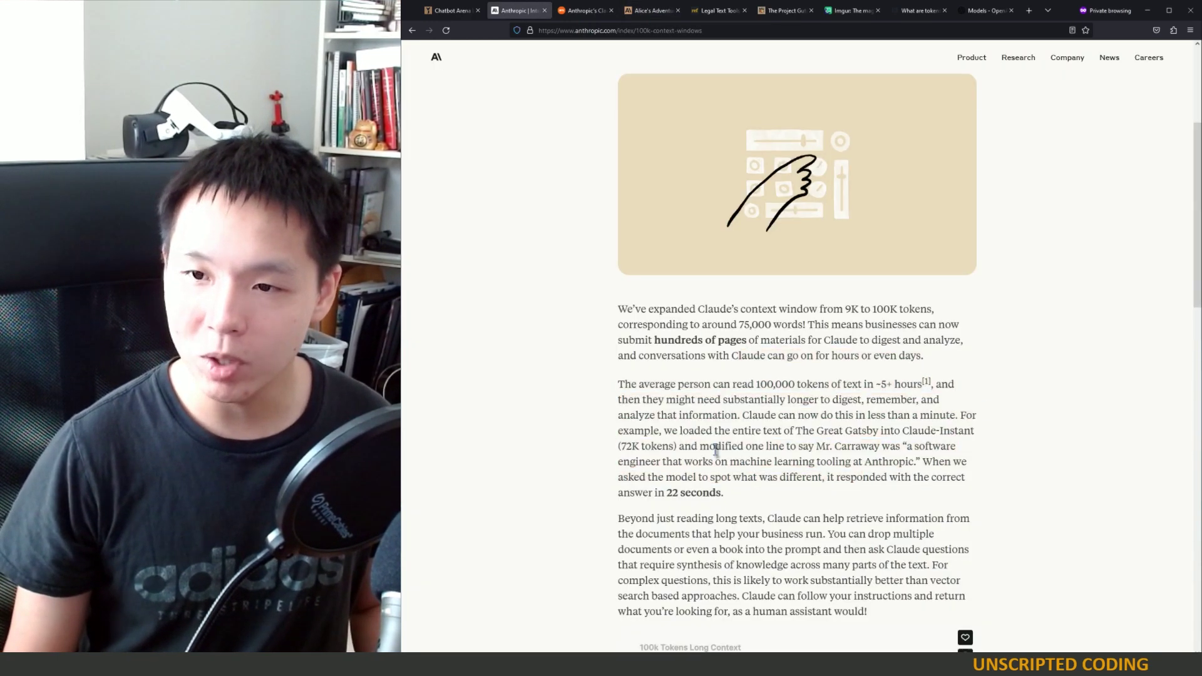
{"action": "left_click_drag", "start_coordinate": [706, 433], "coordinate": [845, 519]}
{"action": "left_click", "coordinate": [798, 501]}
{"action": "left_click_drag", "start_coordinate": [668, 493], "coordinate": [723, 494]}
Scroll up and down through the rest of the 100K announcement.
{"action": "scroll", "coordinate": [846, 486], "scroll_direction": "down", "scroll_amount": 6}
{"action": "scroll", "coordinate": [849, 482], "scroll_direction": "down", "scroll_amount": 4}
{"action": "scroll", "coordinate": [848, 469], "scroll_direction": "up", "scroll_amount": 5}
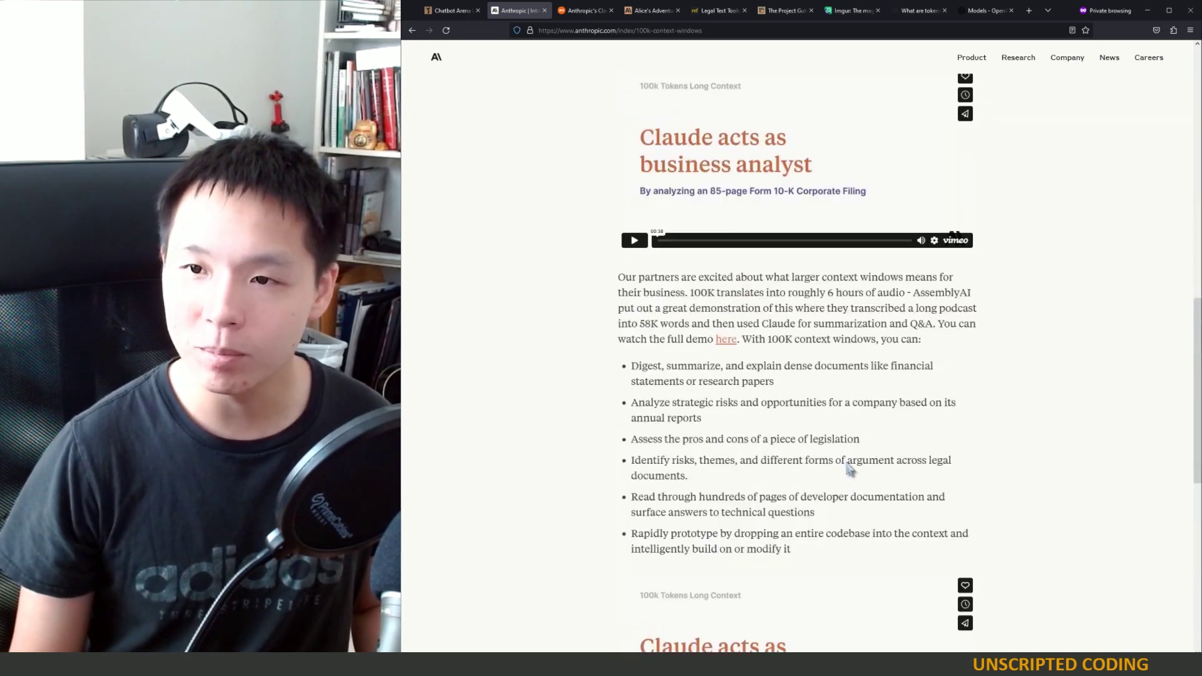
{"action": "scroll", "coordinate": [849, 469], "scroll_direction": "down", "scroll_amount": 8}
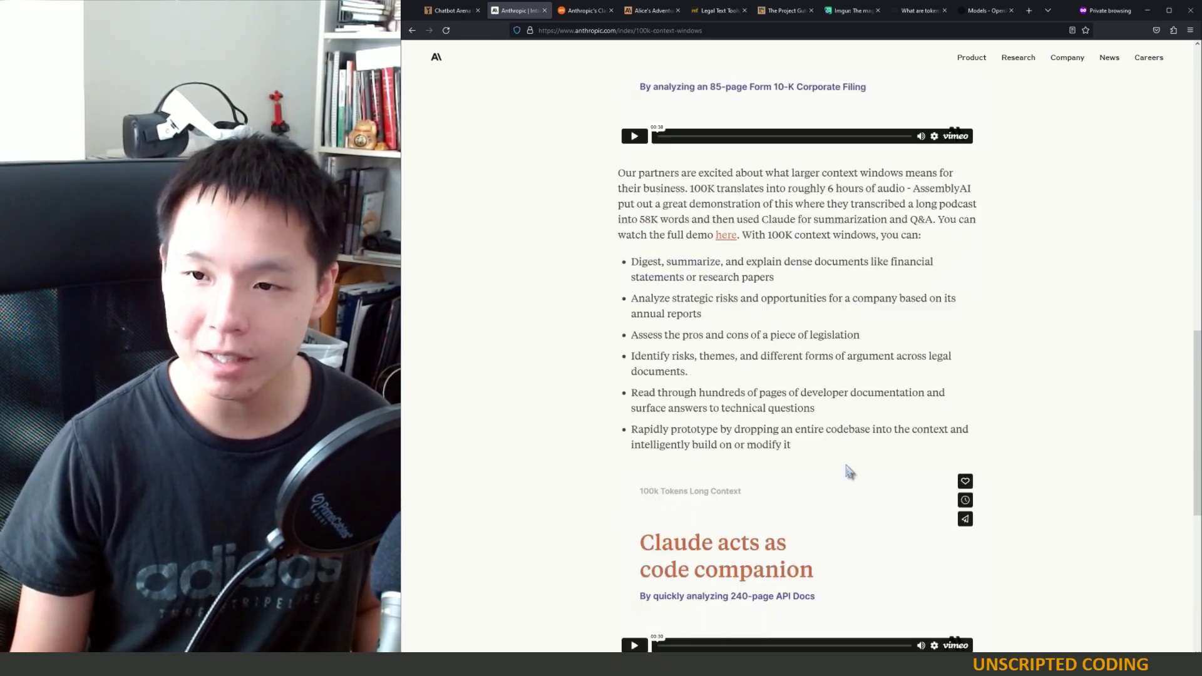
{"action": "scroll", "coordinate": [848, 468], "scroll_direction": "up", "scroll_amount": 7}
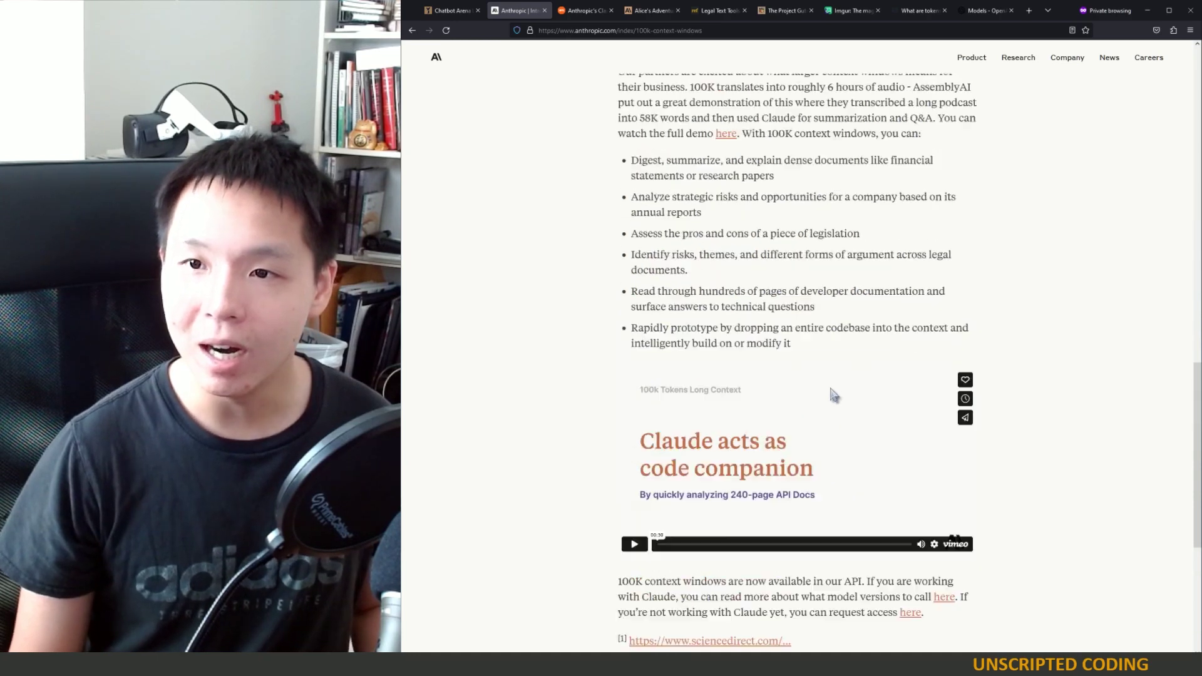
{"action": "scroll", "coordinate": [820, 401], "scroll_direction": "up", "scroll_amount": 7}
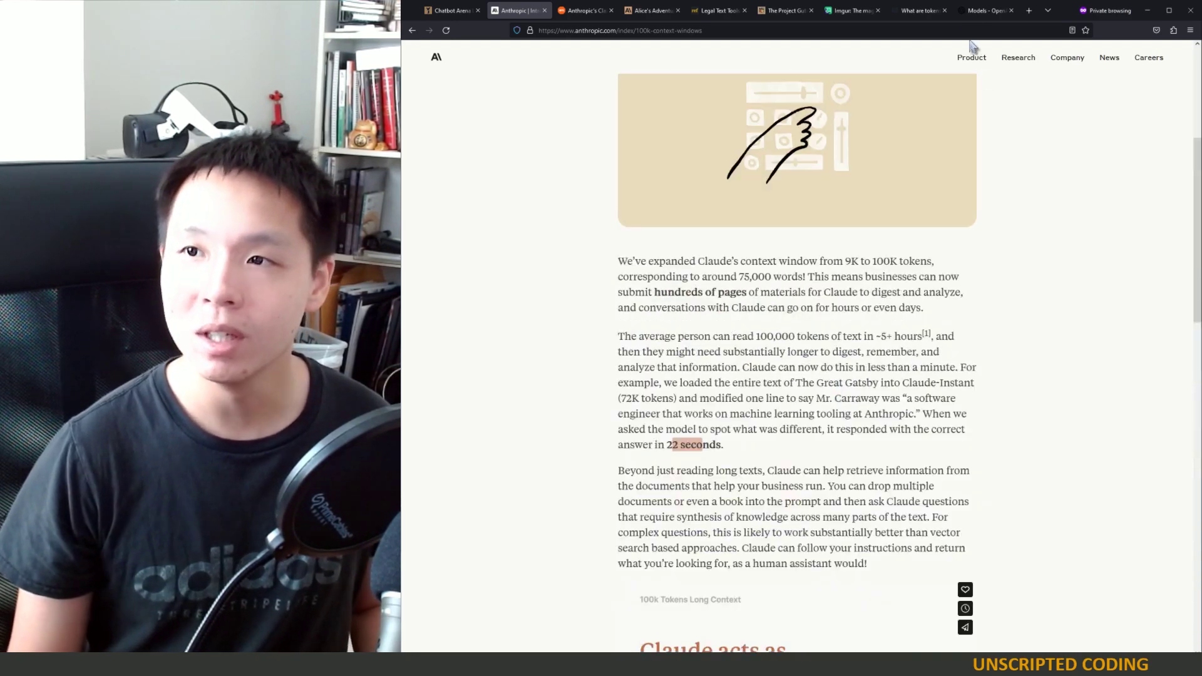
{"action": "left_click", "coordinate": [644, 10]}
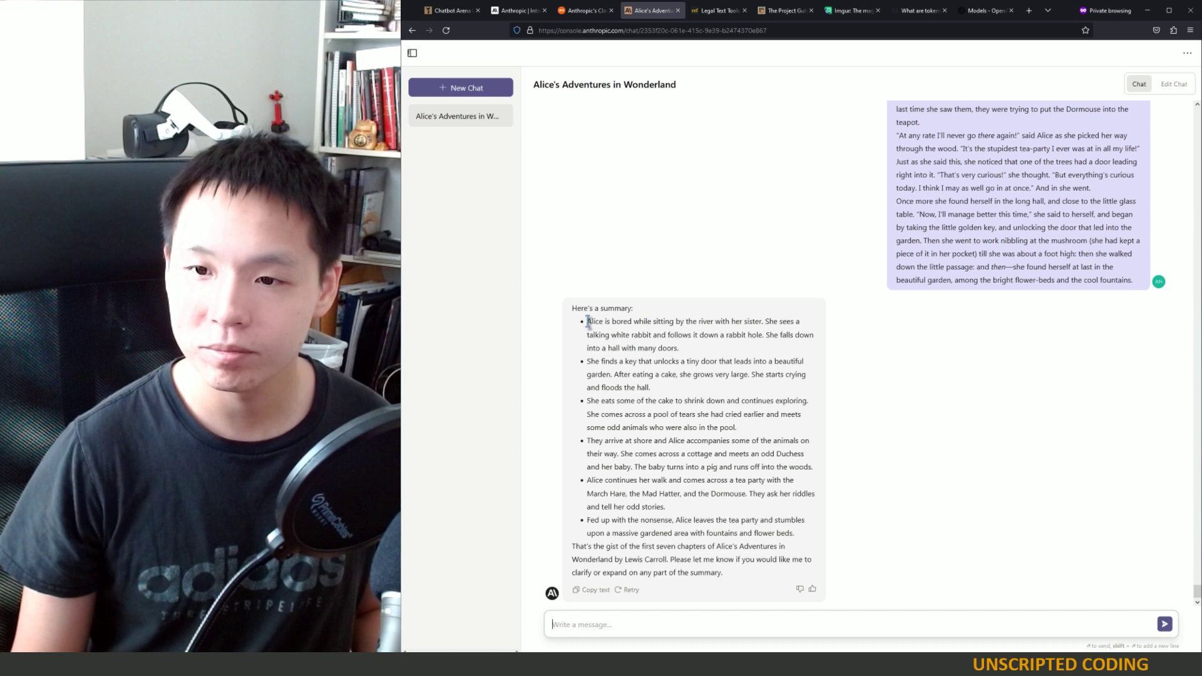
{"action": "left_click_drag", "start_coordinate": [587, 321], "coordinate": [725, 534]}
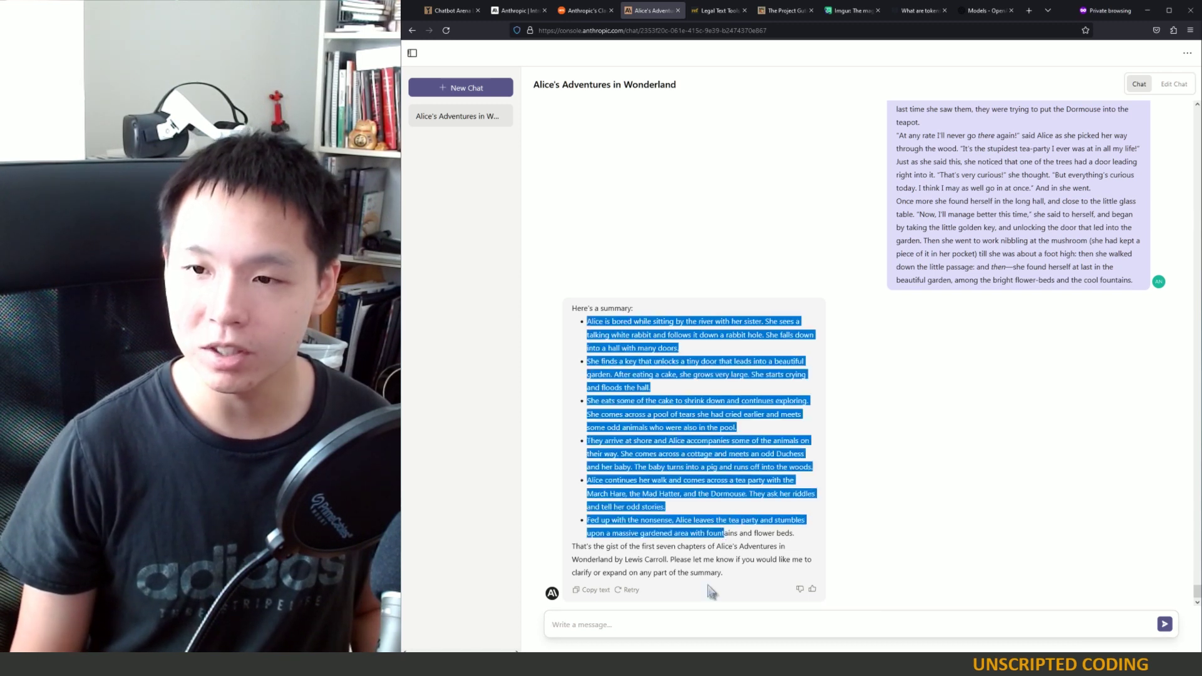
{"action": "left_click", "coordinate": [681, 577]}
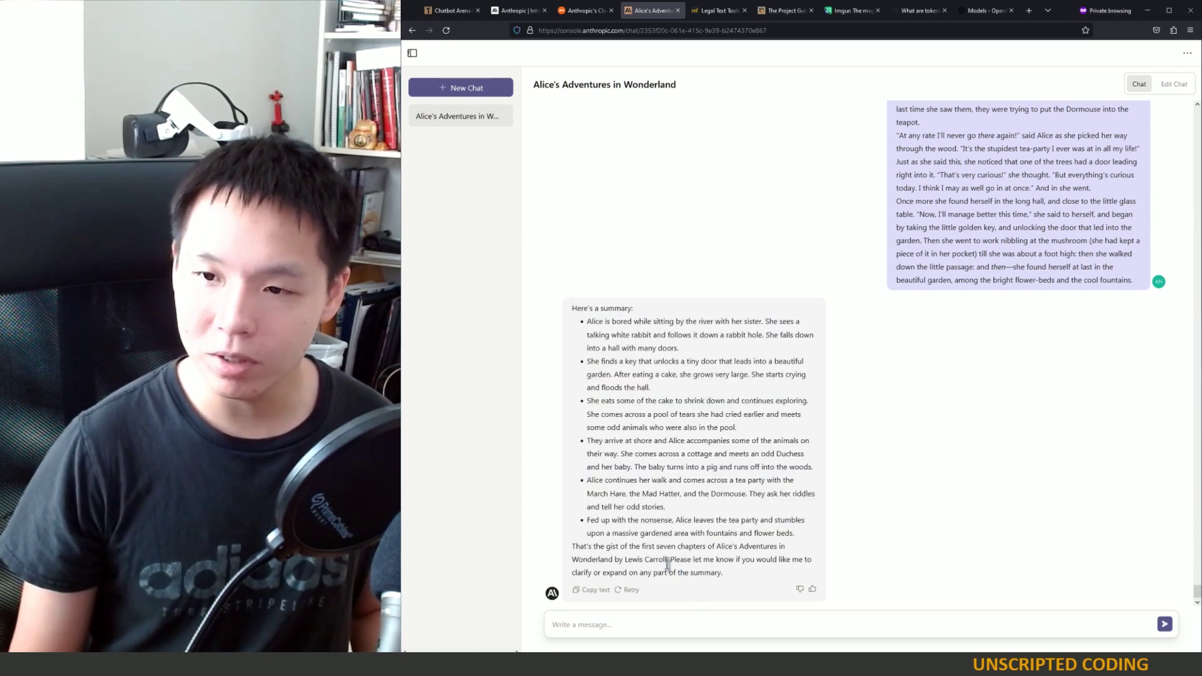
{"action": "mouse_move", "coordinate": [600, 546]}
{"action": "left_mouse_down"}
{"action": "mouse_move", "coordinate": [762, 545]}
{"action": "mouse_move", "coordinate": [808, 562]}
{"action": "mouse_move", "coordinate": [591, 559]}
{"action": "left_mouse_up"}
{"action": "left_click", "coordinate": [733, 557]}
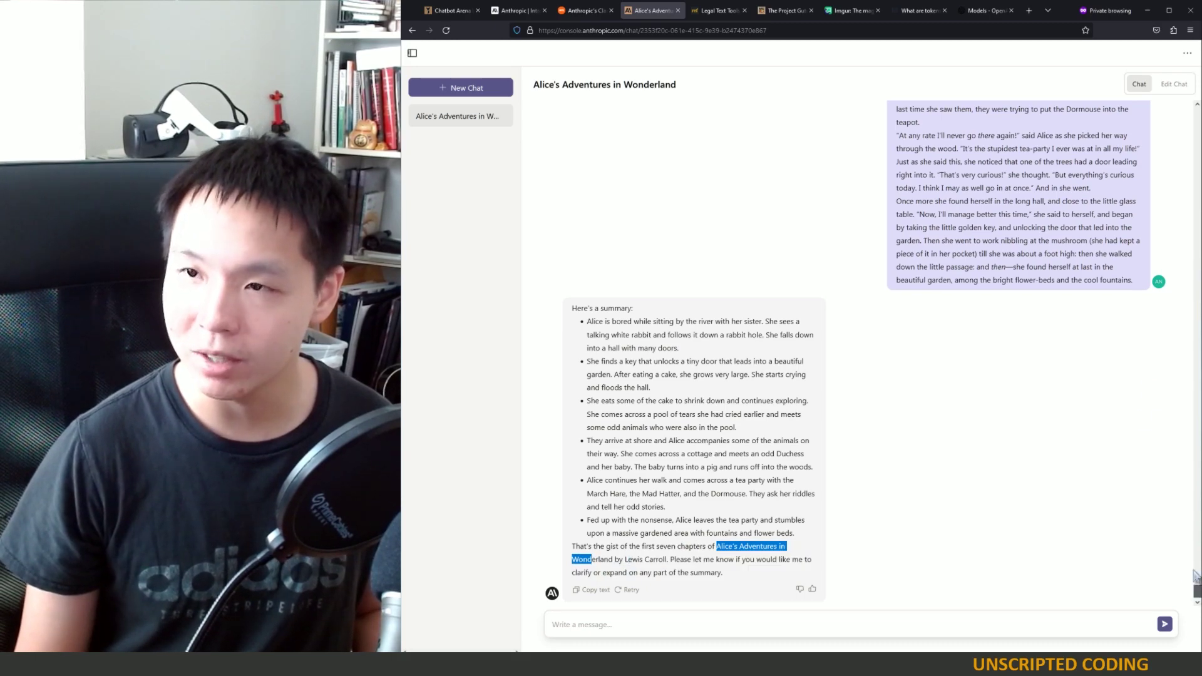
{"action": "left_click_drag", "start_coordinate": [1188, 581], "coordinate": [1146, 572]}
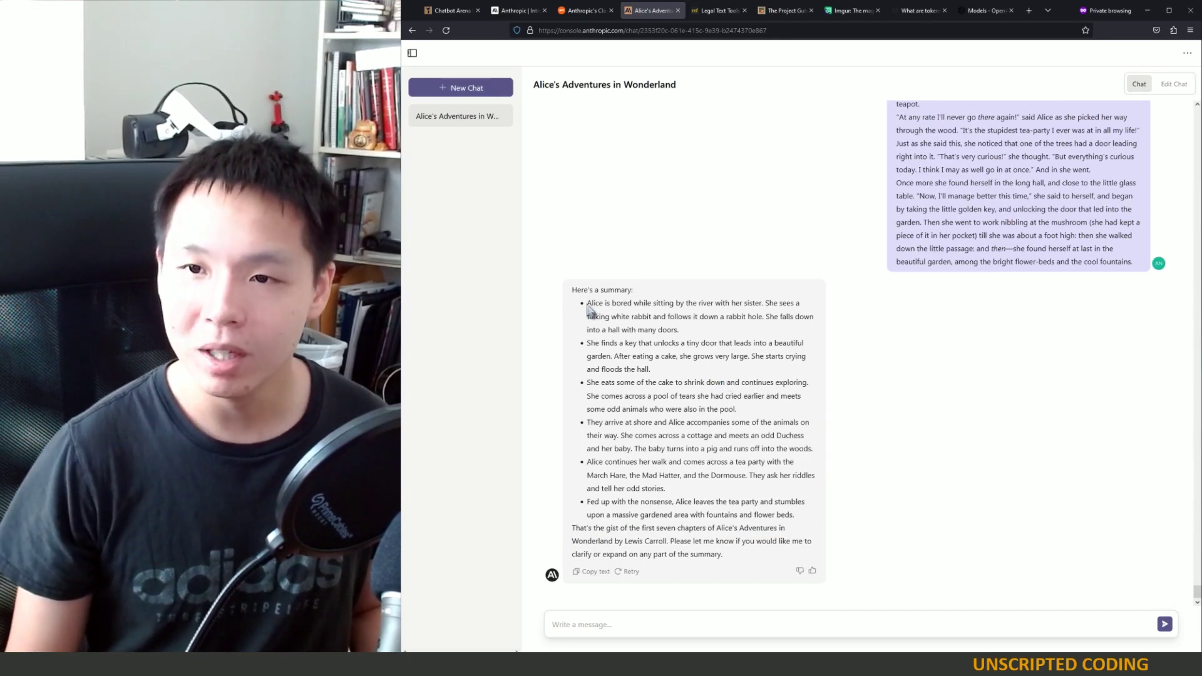
{"action": "left_click_drag", "start_coordinate": [606, 315], "coordinate": [667, 489]}
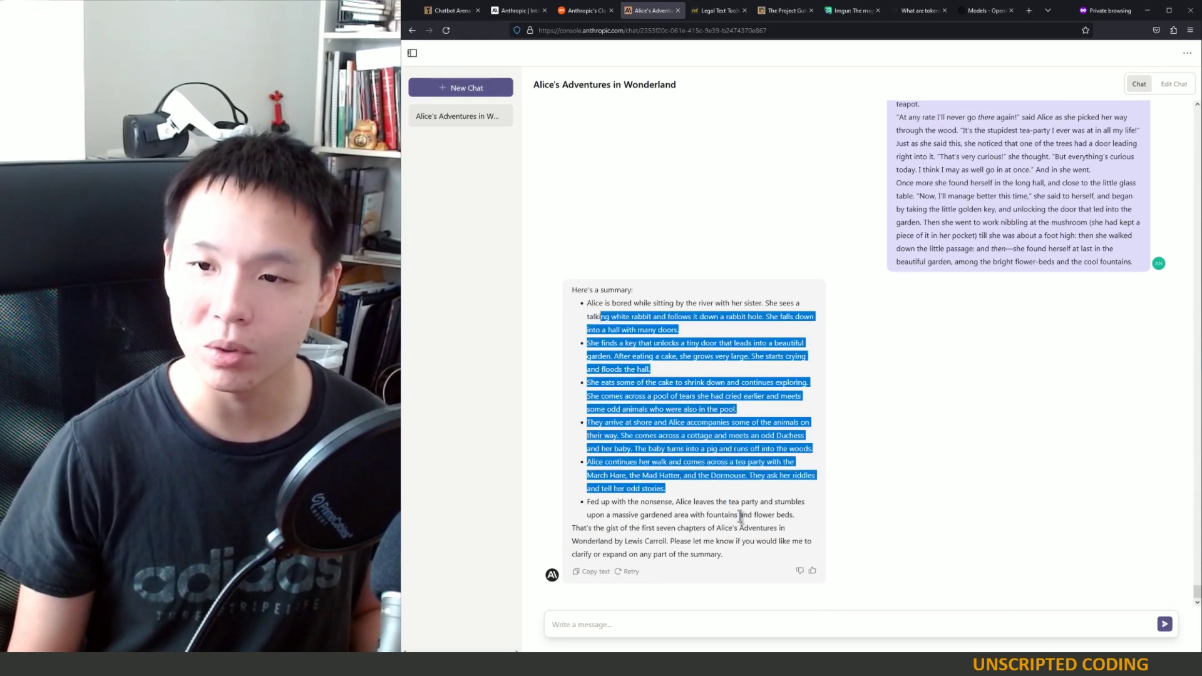
Ask Claude 'What is the theme of the chapters I've quoted?' and briefly check the account options menu.
{"action": "left_click", "coordinate": [751, 513]}
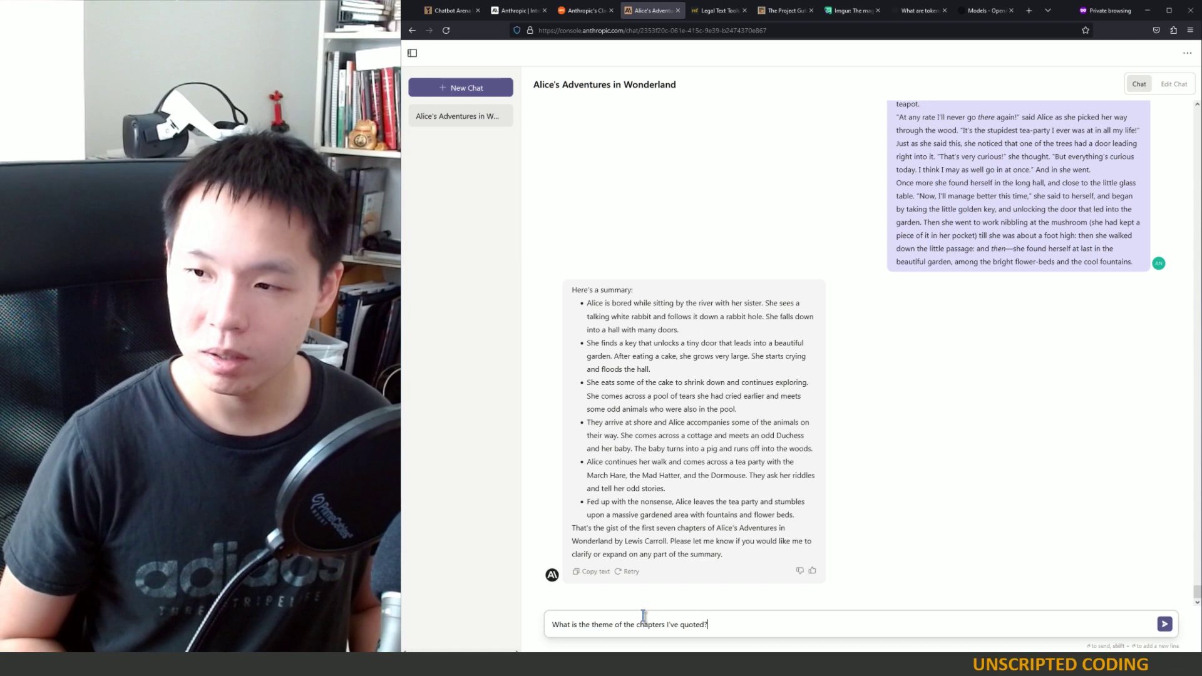
{"action": "key", "text": "Return"}
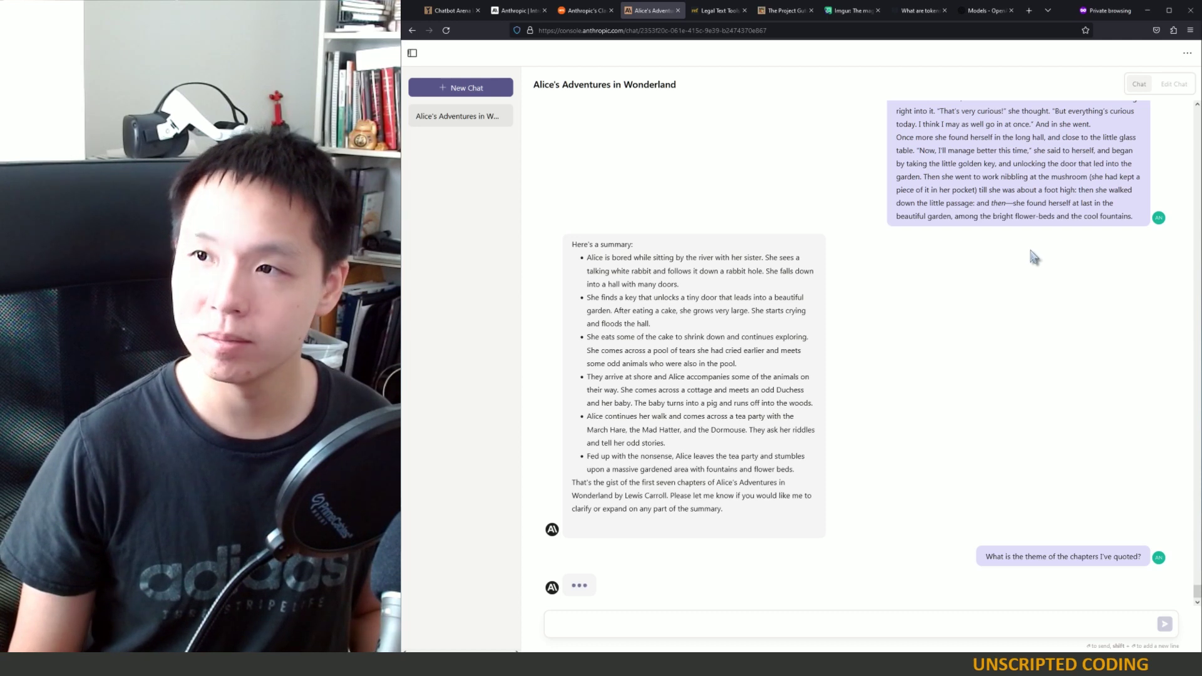
{"action": "left_click", "coordinate": [1186, 52]}
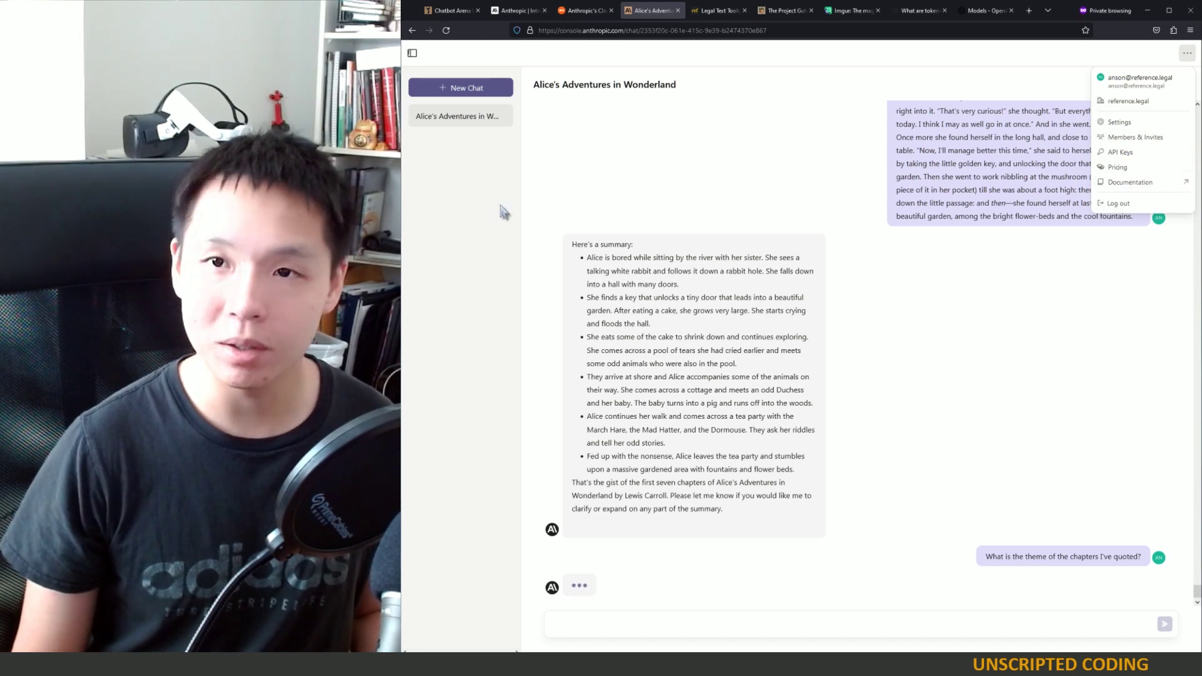
{"action": "left_click", "coordinate": [718, 292]}
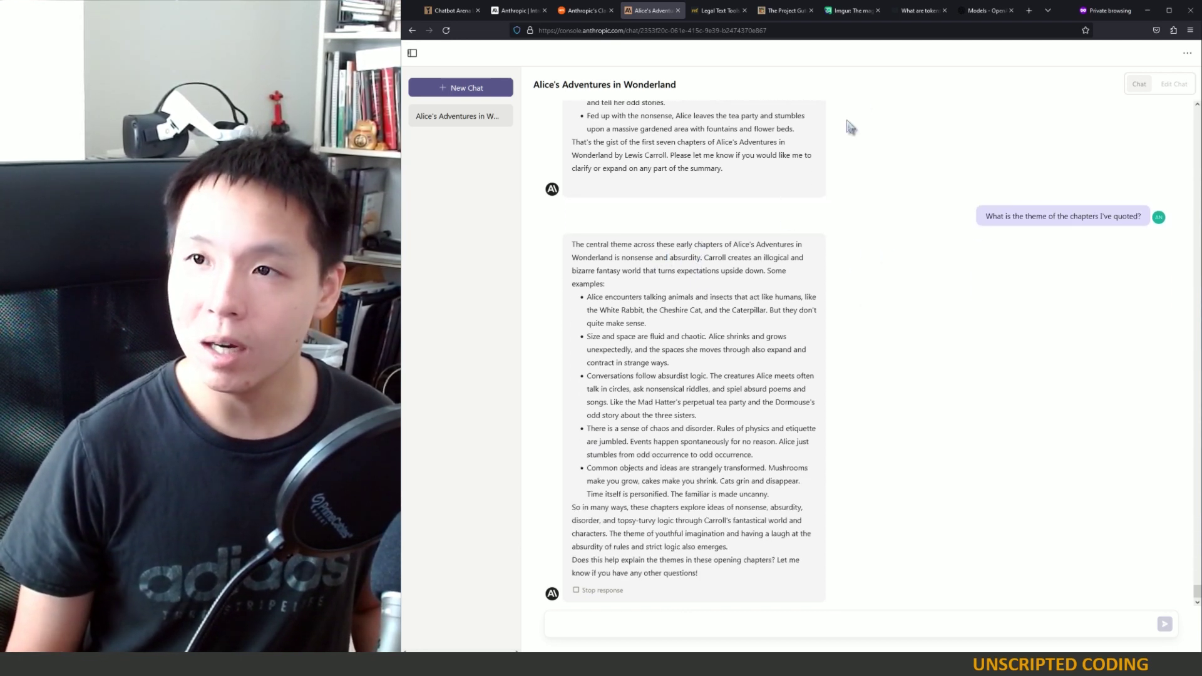
Step back from the Alice ebook through the popular books list to the Project Gutenberg home page.
{"action": "left_click", "coordinate": [777, 11]}
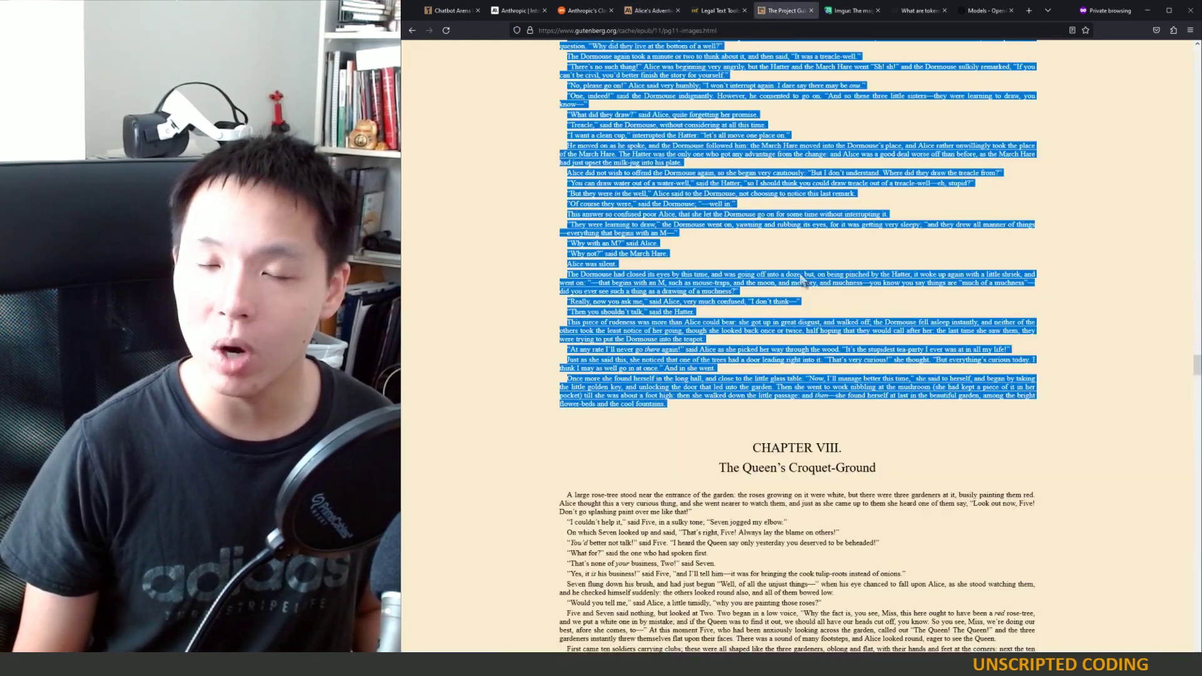
{"action": "left_click", "coordinate": [411, 30]}
{"action": "left_click", "coordinate": [411, 30]}
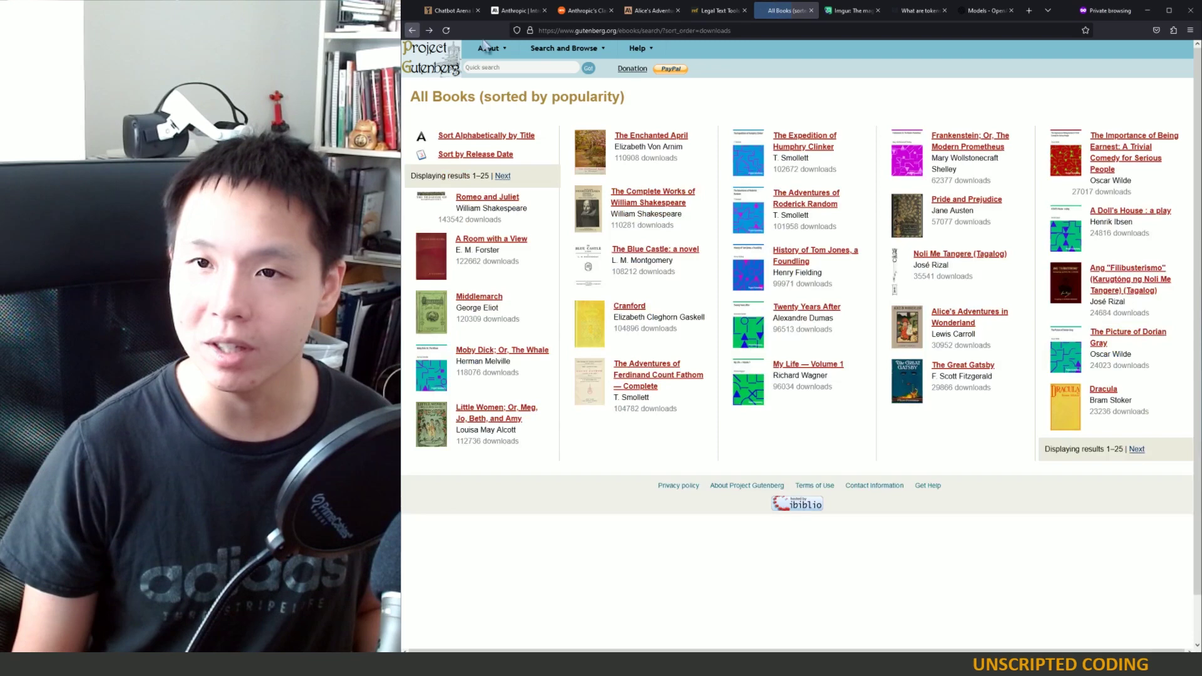
{"action": "mouse_move", "coordinate": [481, 54]}
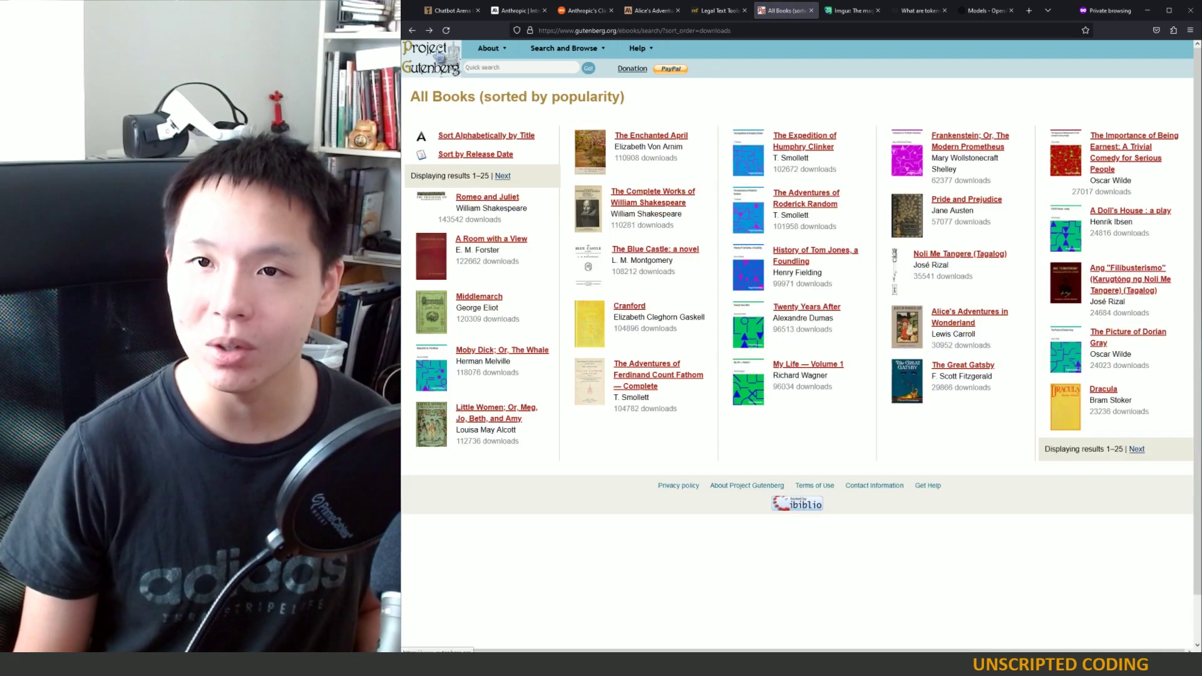
{"action": "left_click", "coordinate": [430, 58]}
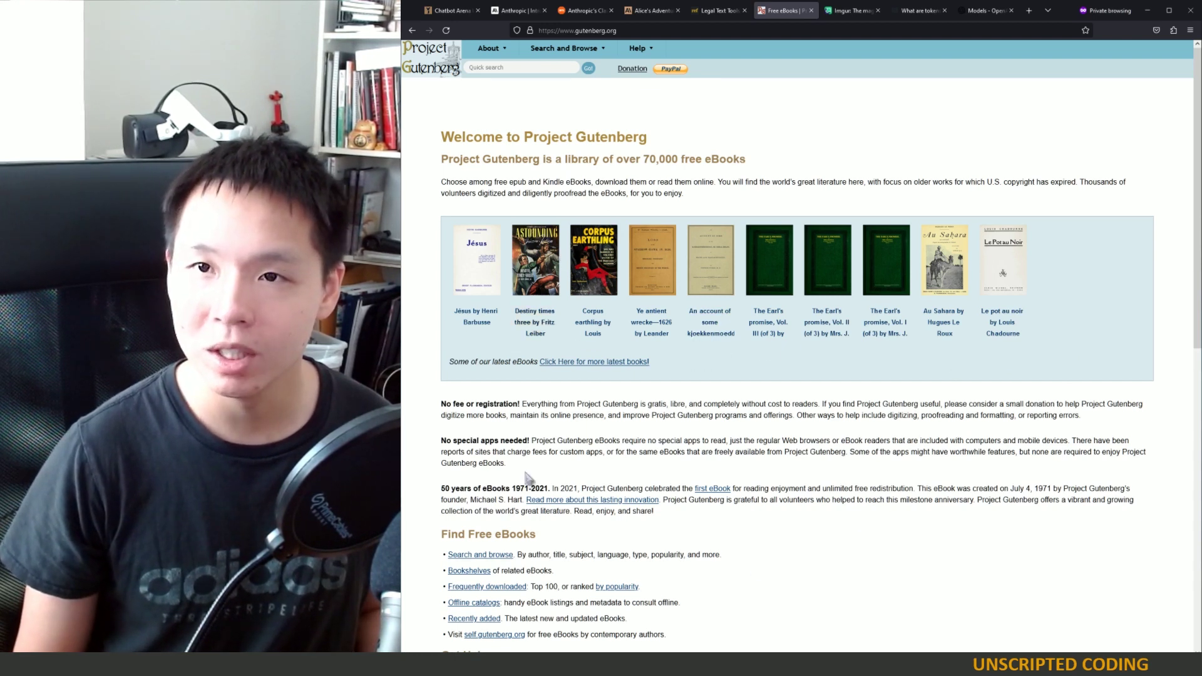
List the latest releases and preview the Archeological investigations ebook before returning to the list.
{"action": "left_click", "coordinate": [551, 65]}
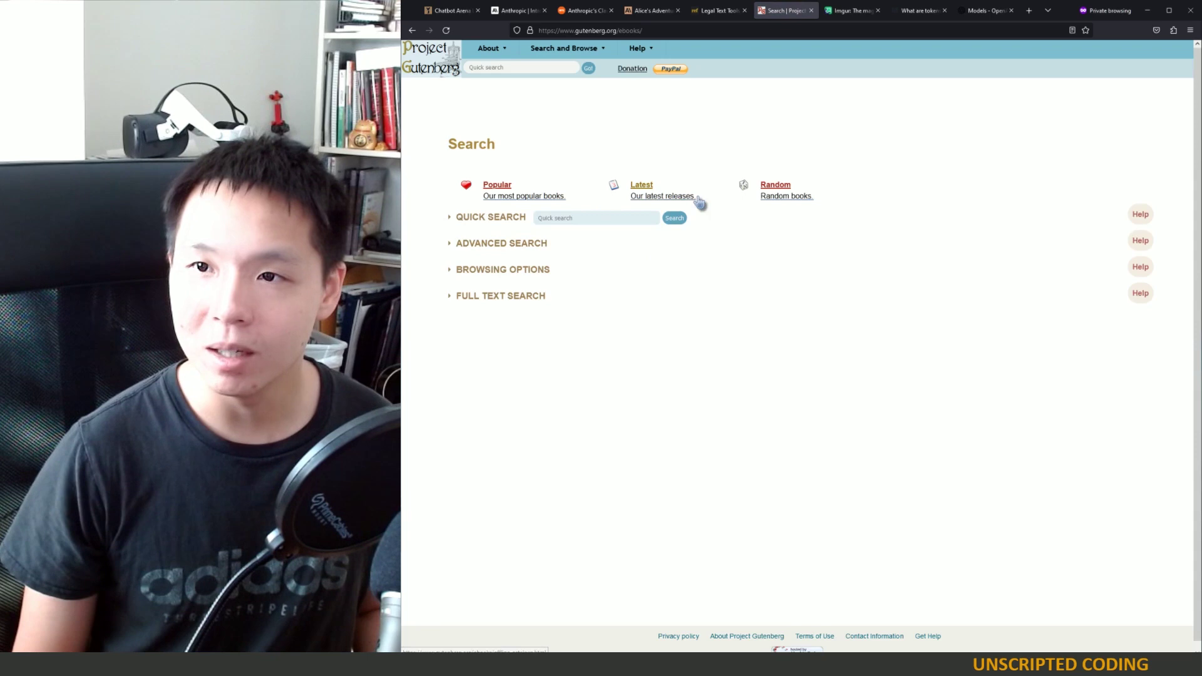
{"action": "left_click", "coordinate": [657, 196]}
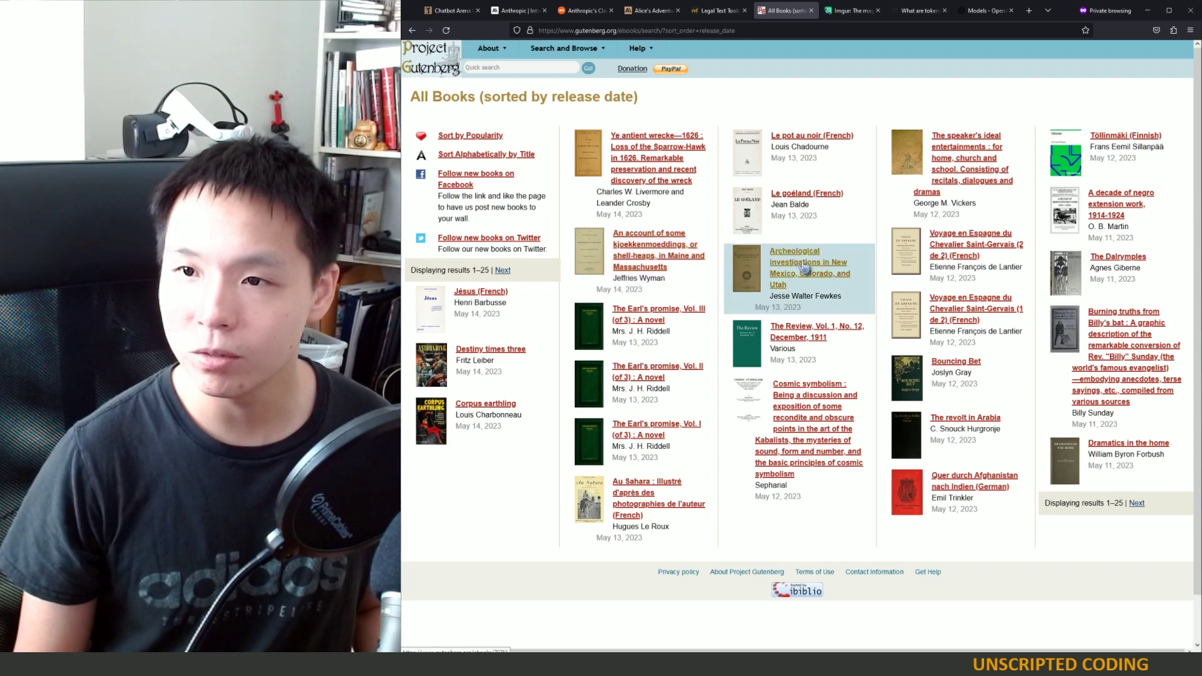
{"action": "left_click", "coordinate": [829, 278]}
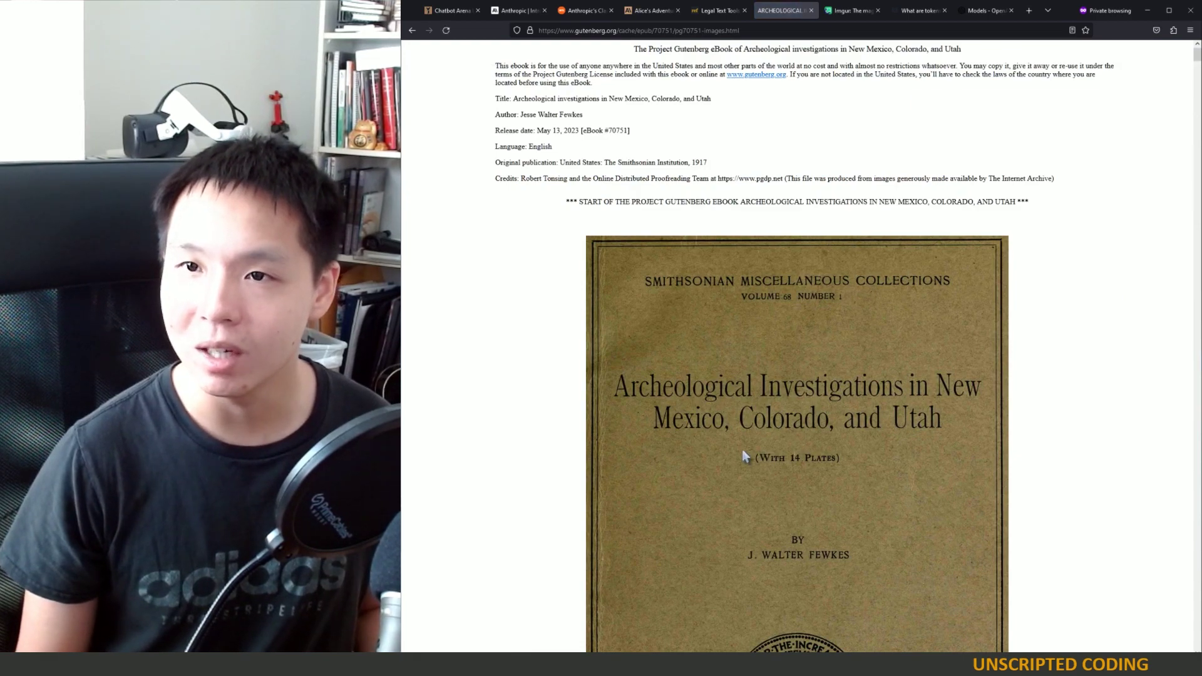
{"action": "scroll", "coordinate": [668, 328], "scroll_direction": "down", "scroll_amount": 15}
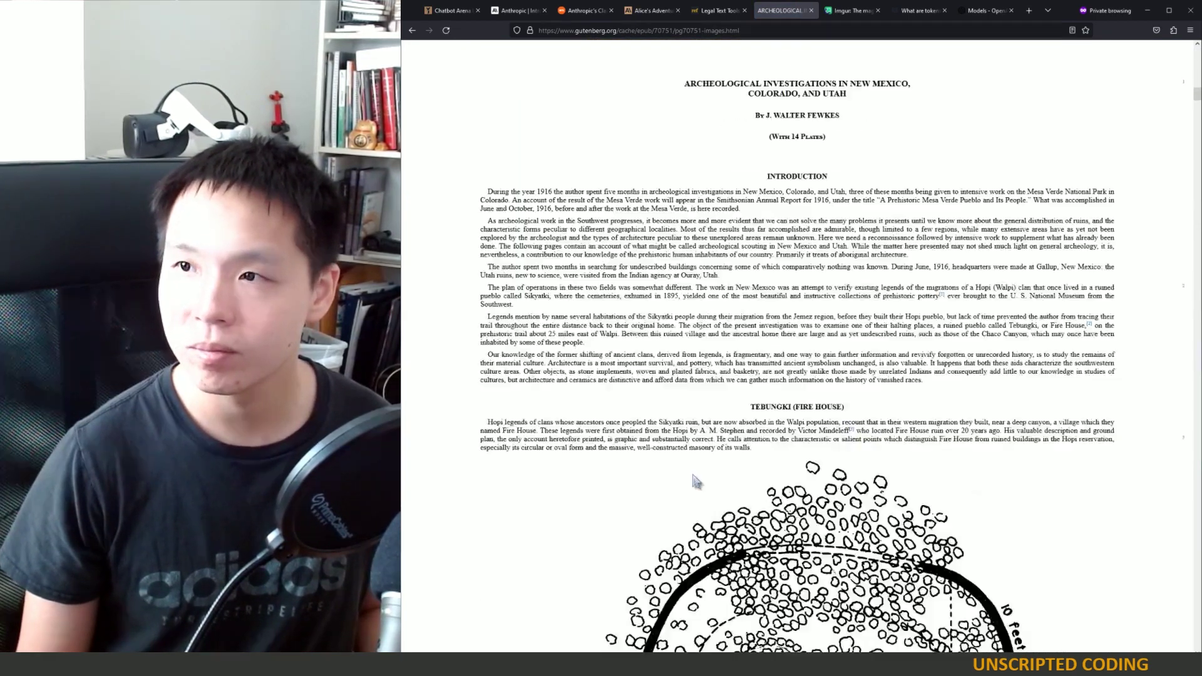
{"action": "scroll", "coordinate": [792, 197], "scroll_direction": "up", "scroll_amount": 3}
{"action": "left_click_drag", "start_coordinate": [686, 174], "coordinate": [795, 432]}
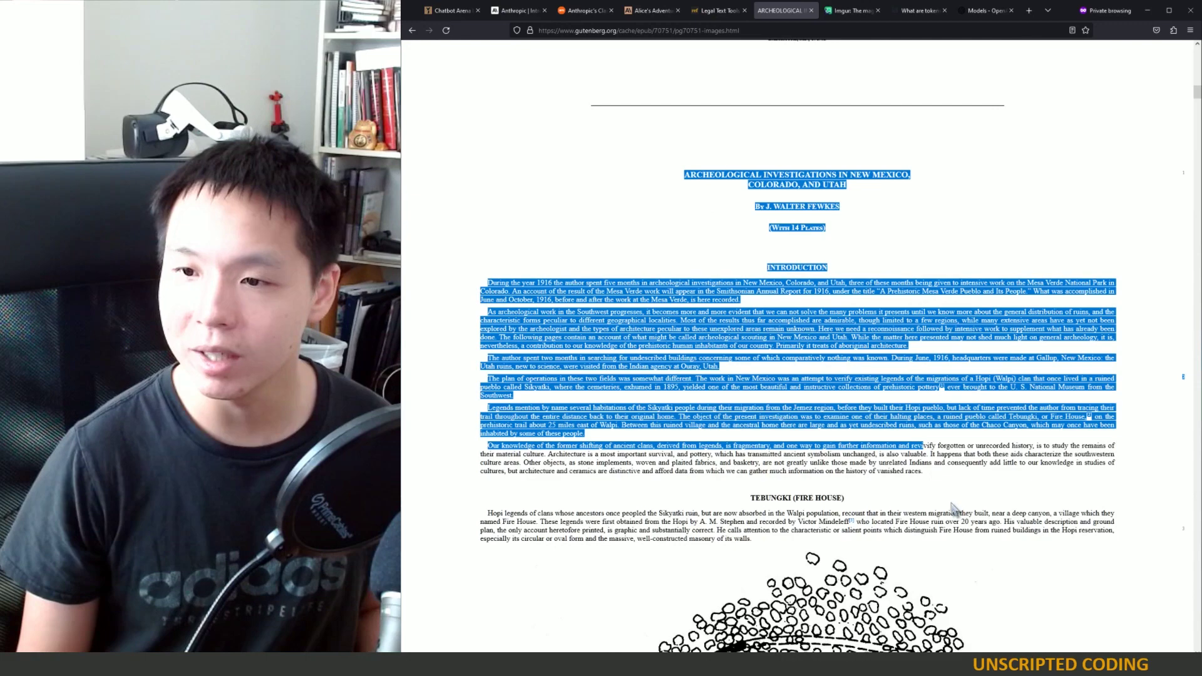
{"action": "scroll", "coordinate": [794, 432], "scroll_direction": "down", "scroll_amount": 20}
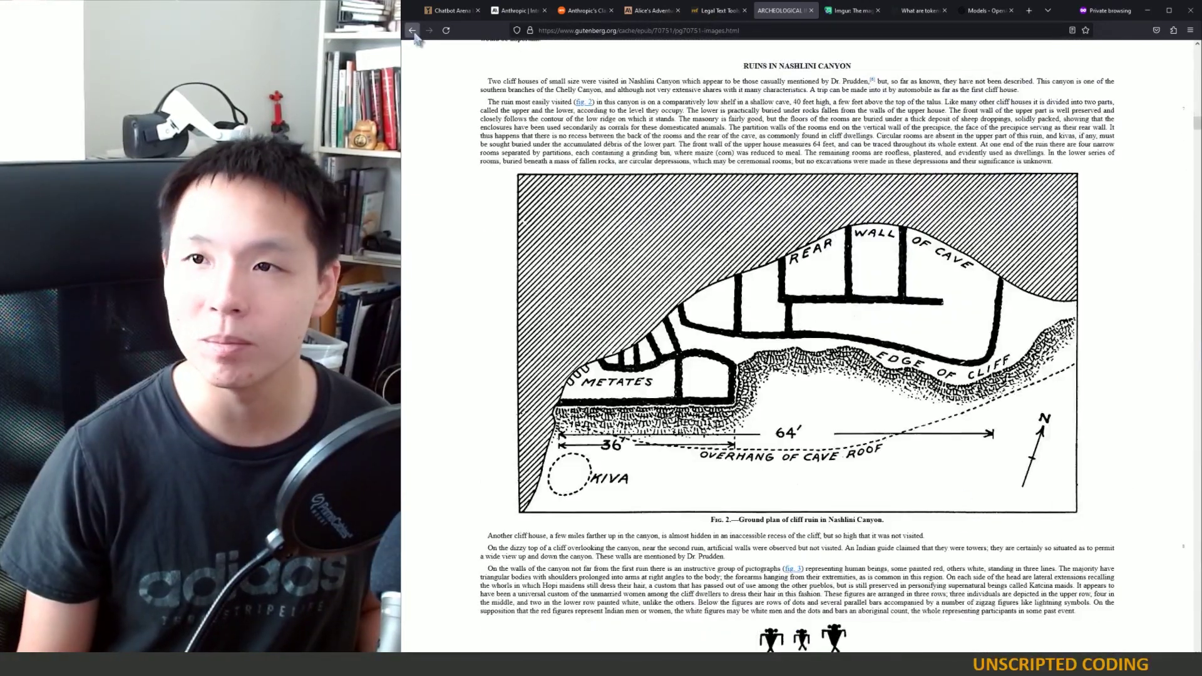
{"action": "left_click", "coordinate": [412, 31]}
{"action": "key", "text": "alt+Left"}
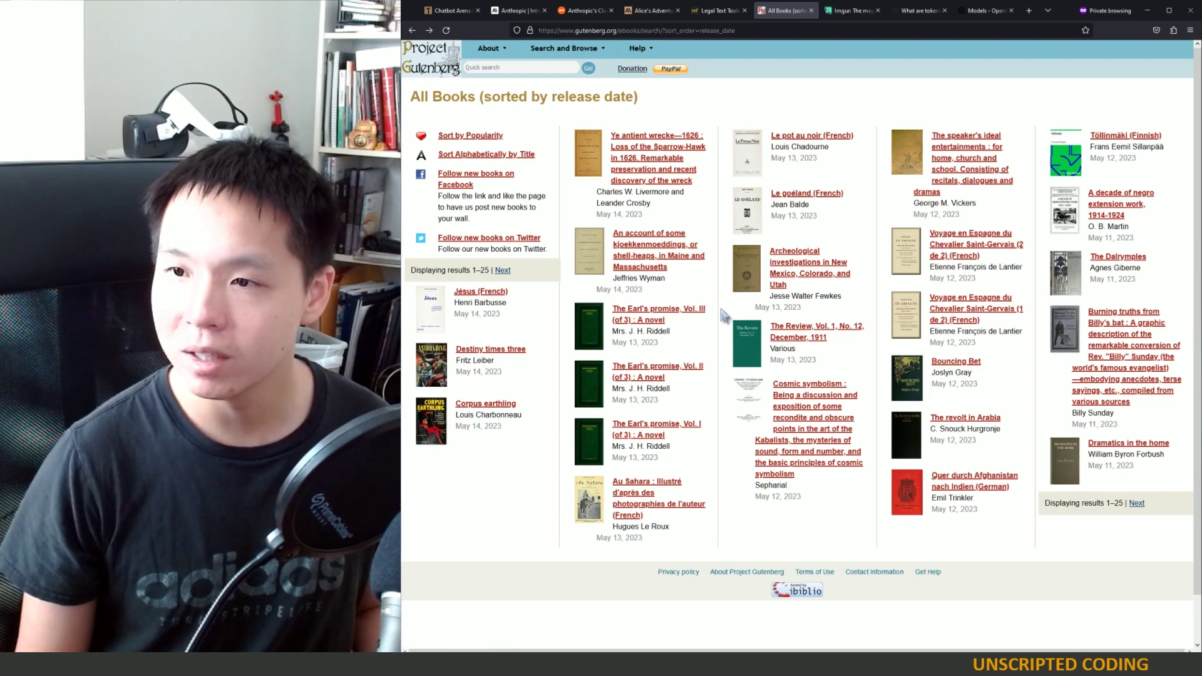
Open The revolt in Arabia as HTML and select its full text from title to final line.
{"action": "left_click", "coordinate": [970, 418]}
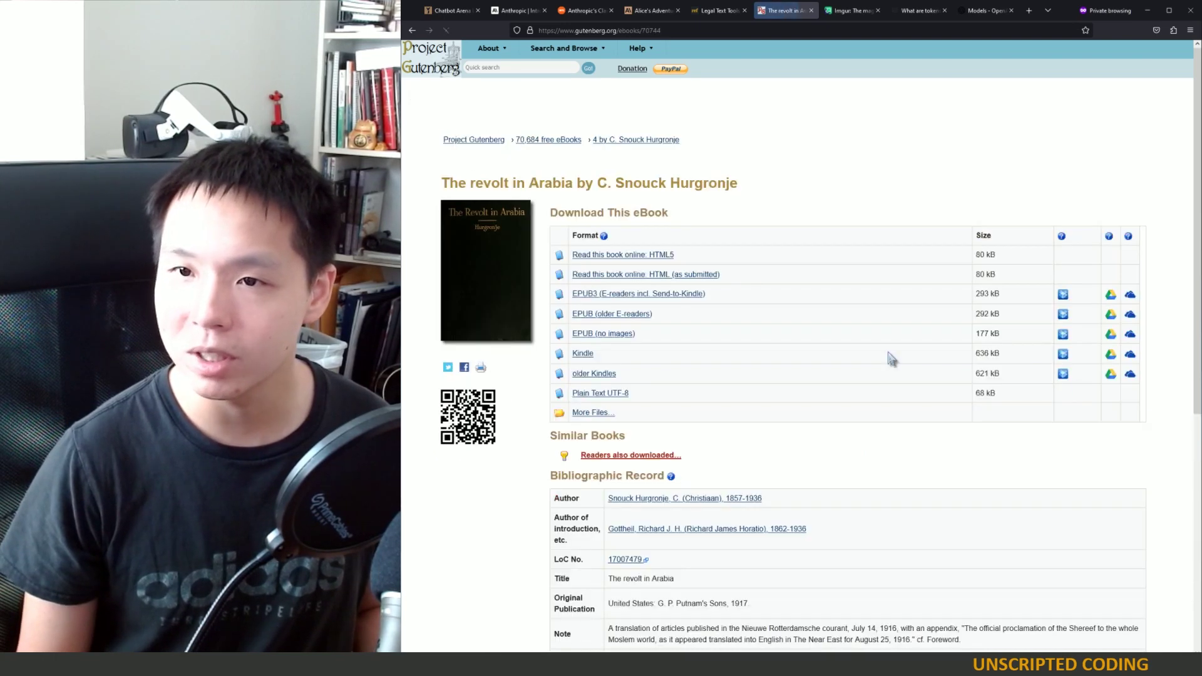
{"action": "left_click", "coordinate": [624, 257]}
{"action": "scroll", "coordinate": [1001, 445], "scroll_direction": "down", "scroll_amount": 15}
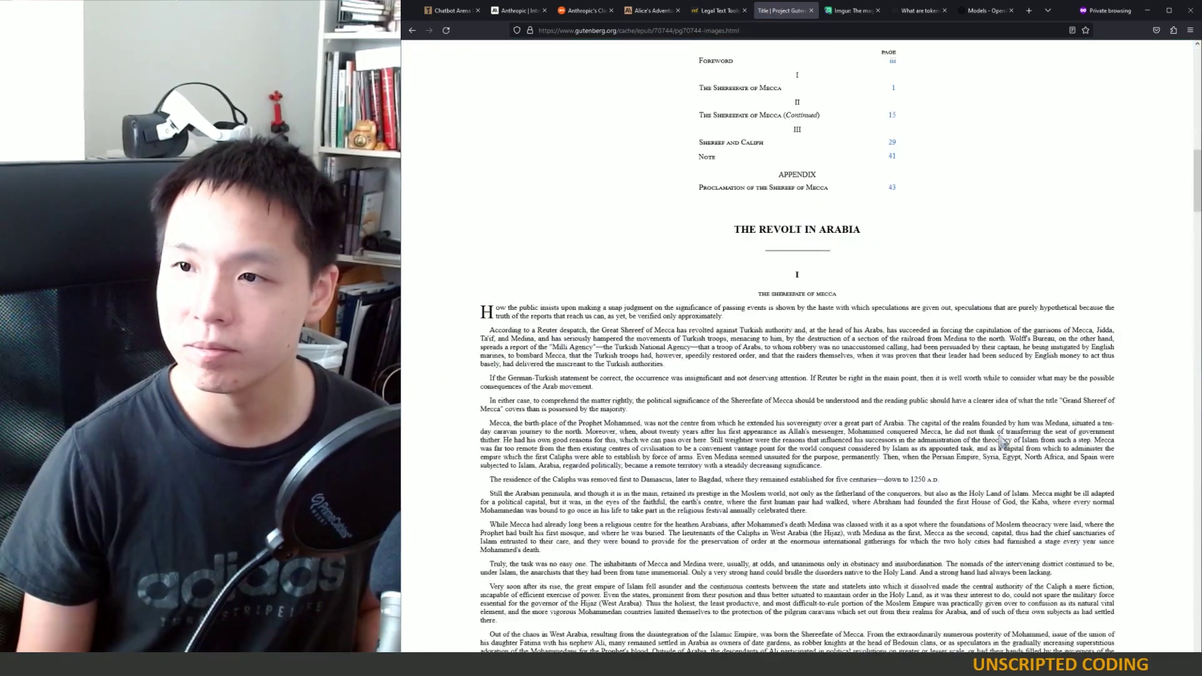
{"action": "scroll", "coordinate": [953, 388], "scroll_direction": "up", "scroll_amount": 5}
{"action": "left_click_drag", "start_coordinate": [740, 191], "coordinate": [854, 276]}
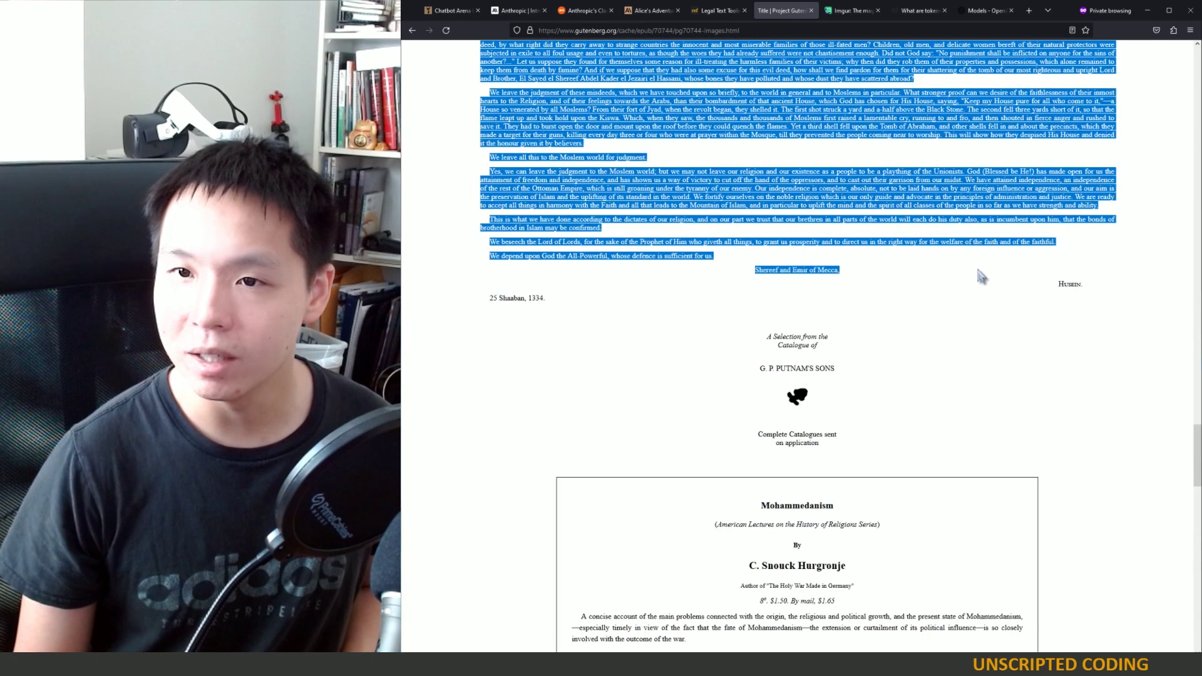
{"action": "left_click_drag", "start_coordinate": [977, 273], "coordinate": [989, 294]}
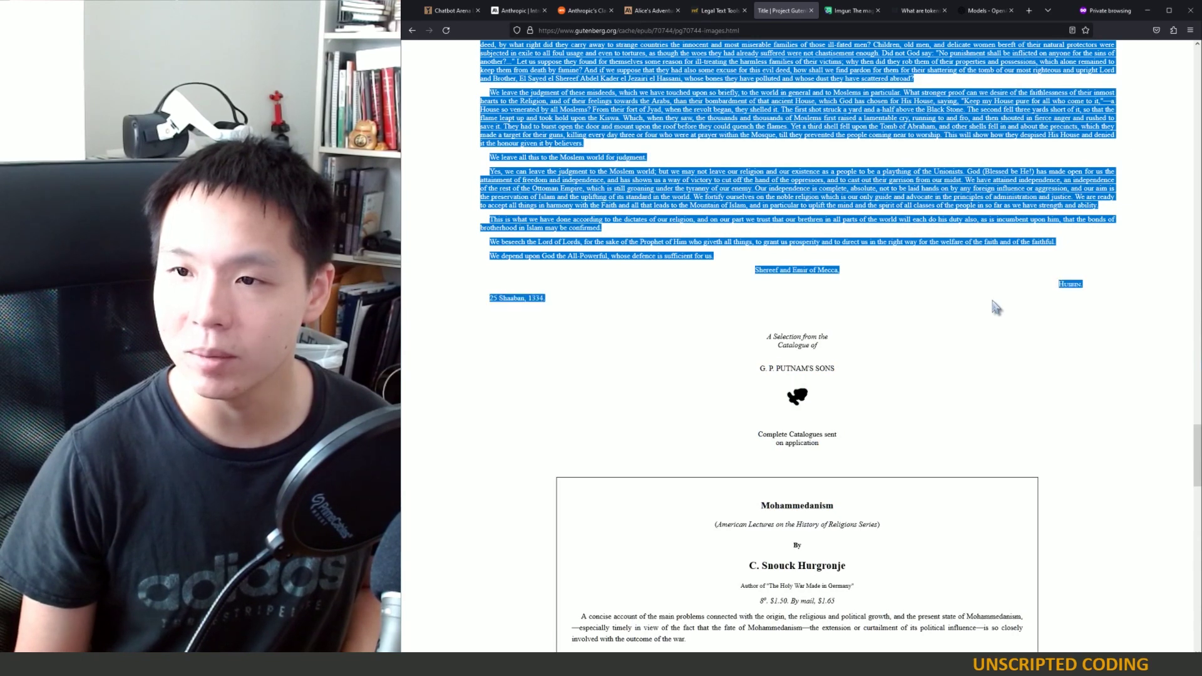
Replace the word counter's contents with the copied book text, giving 6835 words.
{"action": "left_click", "coordinate": [718, 10]}
{"action": "left_click", "coordinate": [737, 182]}
{"action": "key", "text": "ctrl+a"}
{"action": "key", "text": "ctrl+v"}
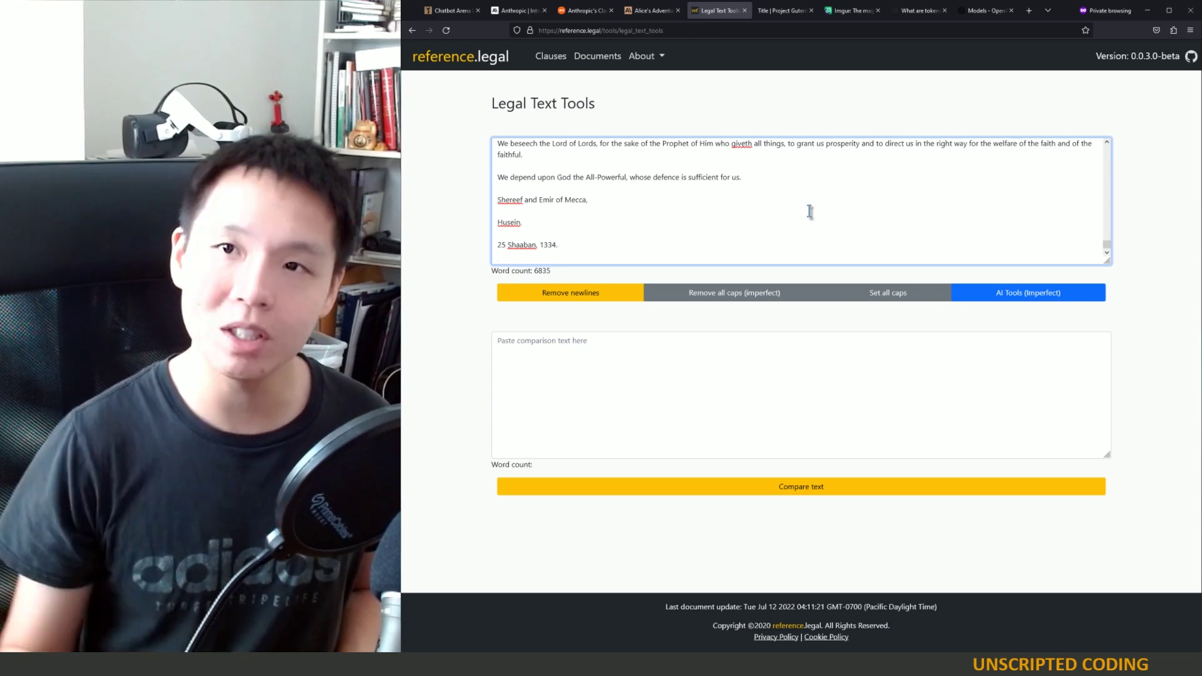
{"action": "left_click", "coordinate": [652, 11]}
Reopen the Alice's Adventures in Wonderland chat, mark phrases in the theme reply, then start a new chat.
{"action": "left_click", "coordinate": [454, 94]}
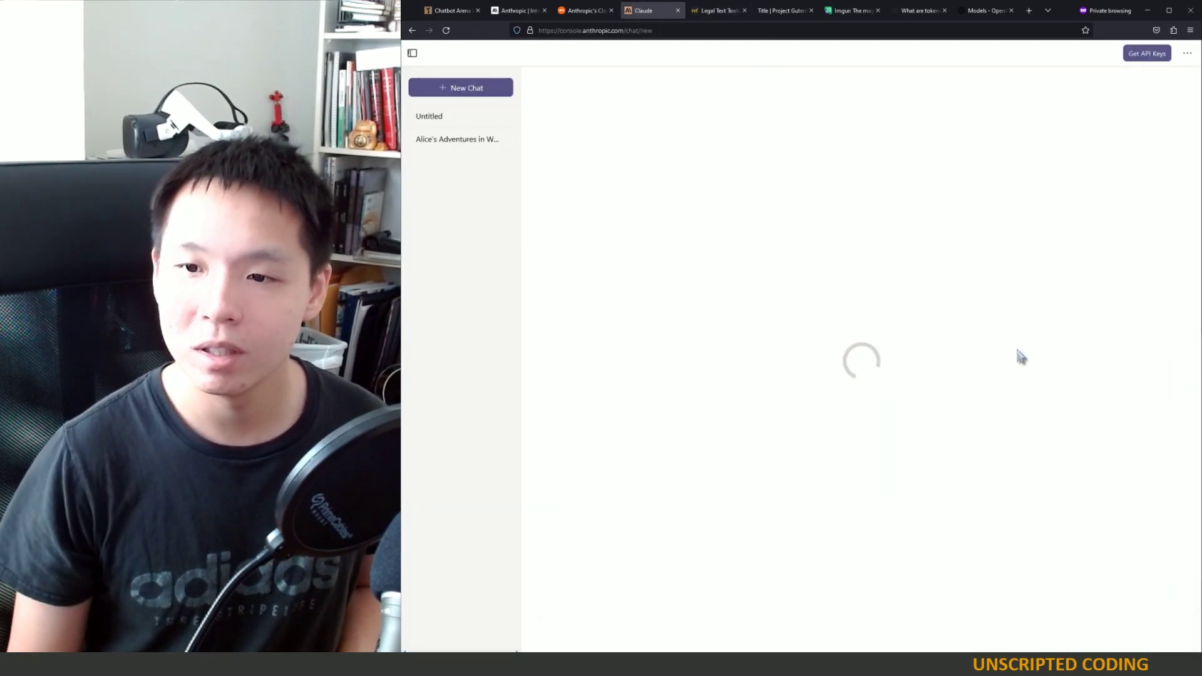
{"action": "left_click", "coordinate": [442, 141]}
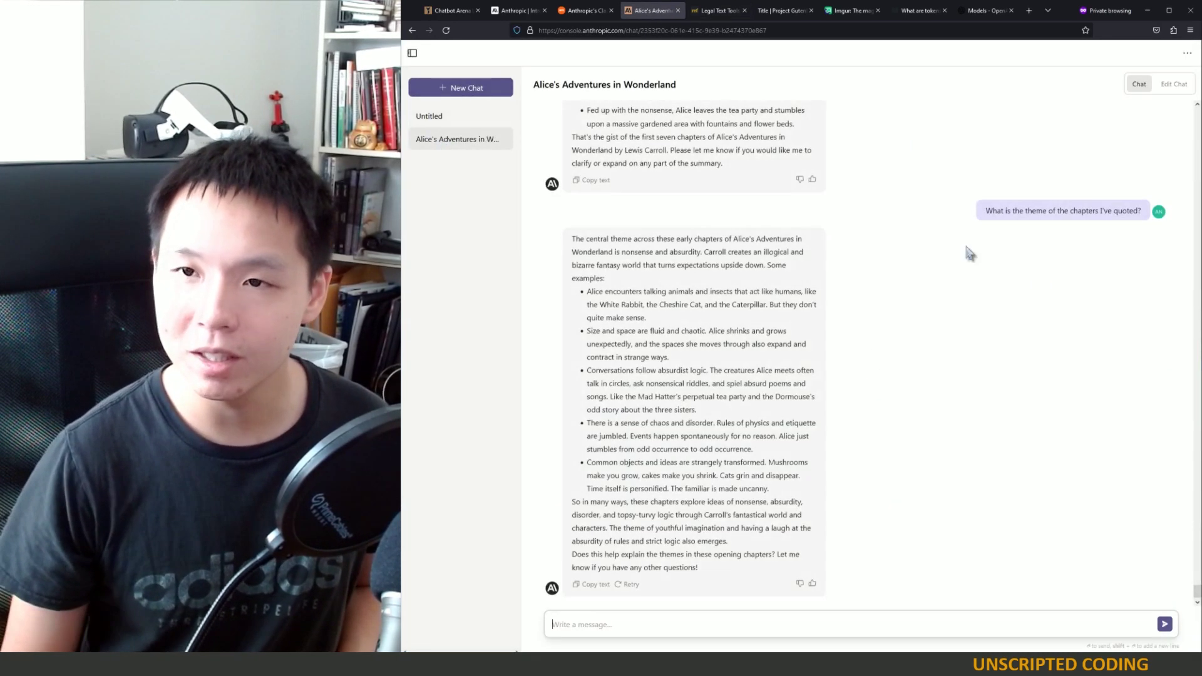
{"action": "left_click_drag", "start_coordinate": [623, 240], "coordinate": [678, 253]}
{"action": "left_click_drag", "start_coordinate": [757, 251], "coordinate": [765, 283]}
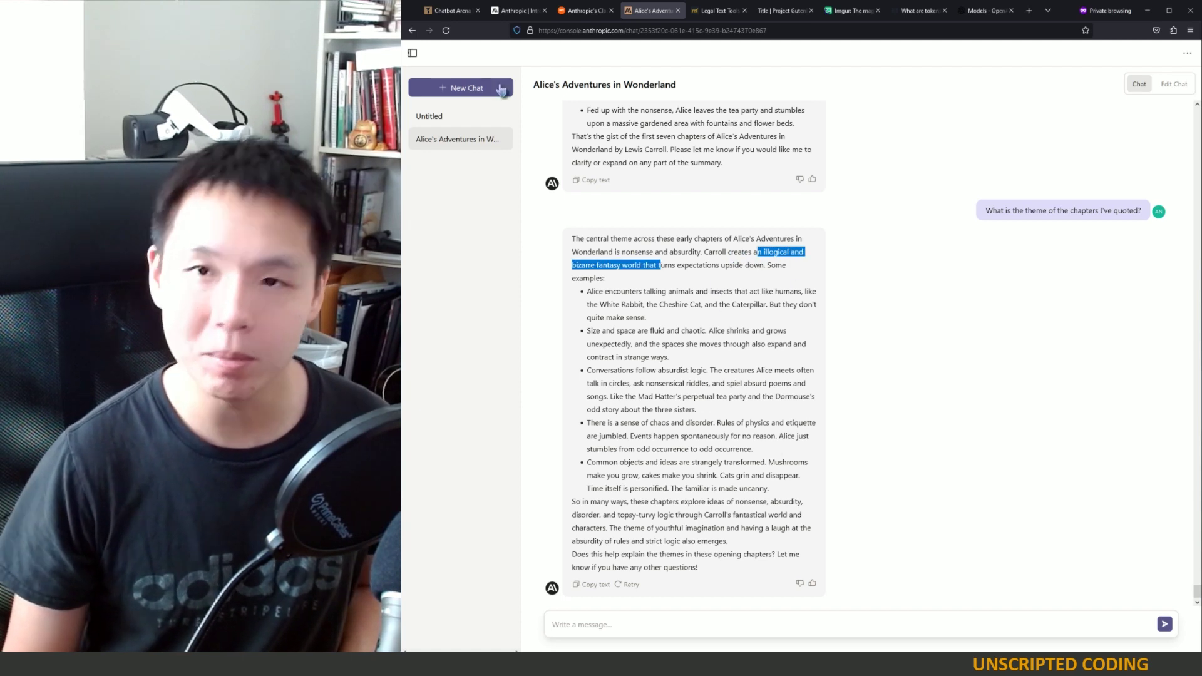
{"action": "left_click", "coordinate": [474, 92]}
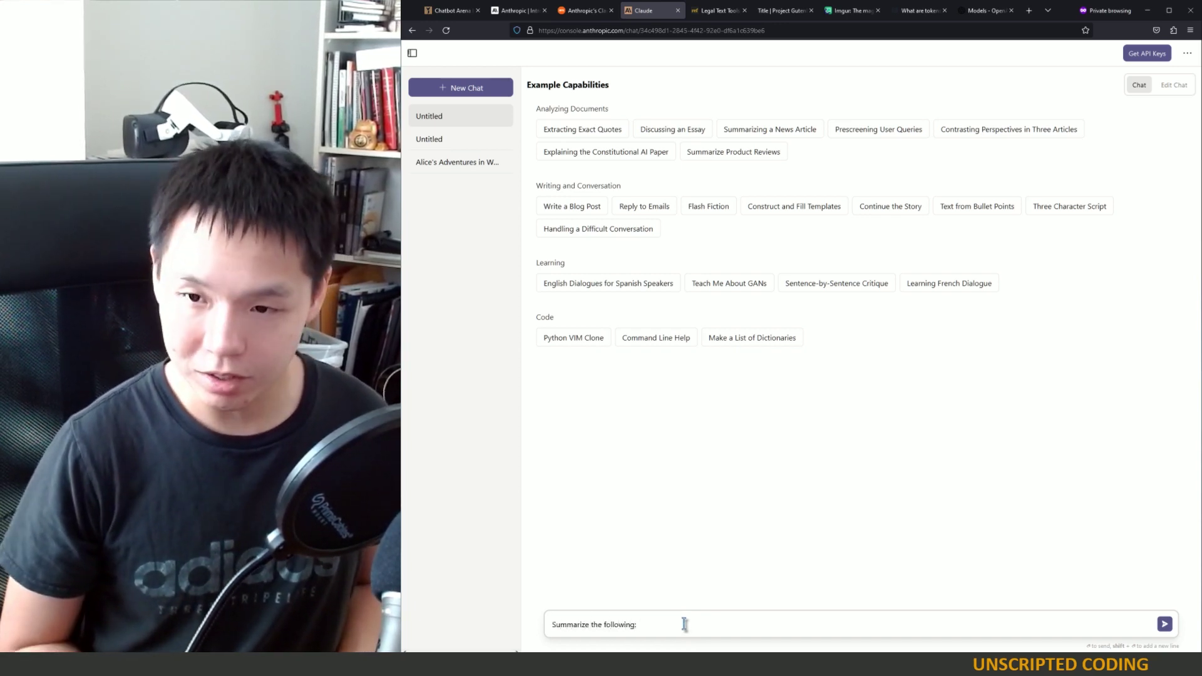
Send 'Summarize the following:' with the pasted Revolt in Arabia text, then select the resulting summary bullets.
{"action": "key", "text": "shift+Return"}
{"action": "key", "text": "ctrl+v"}
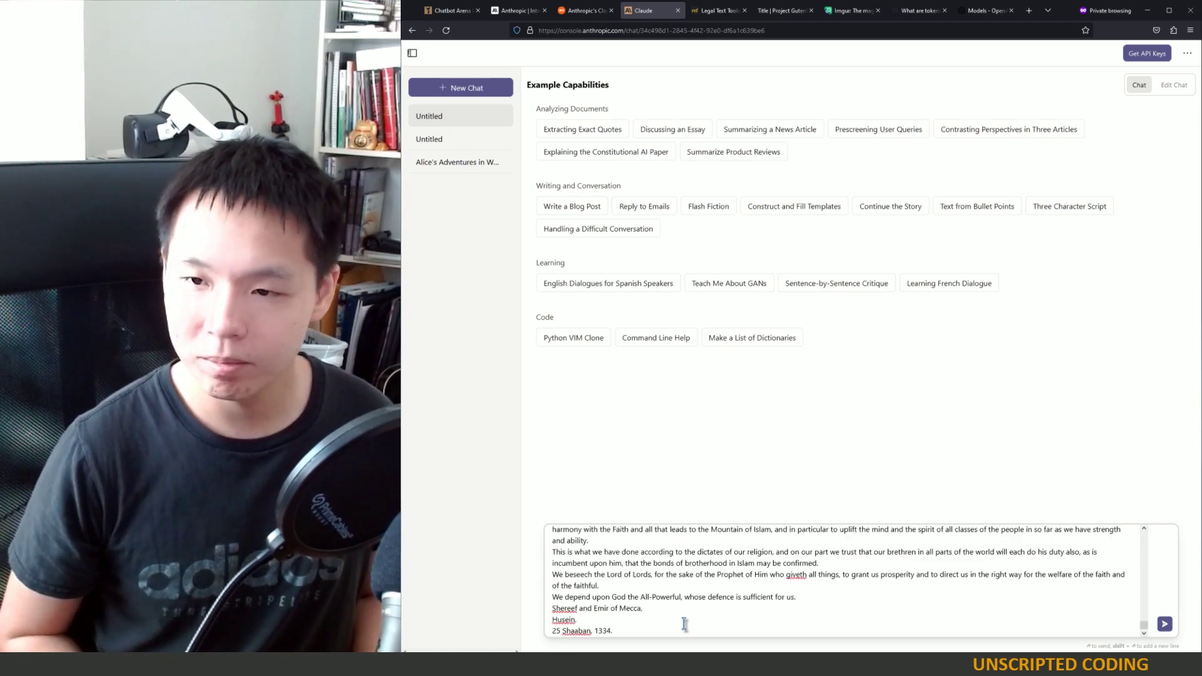
{"action": "key", "text": "Return"}
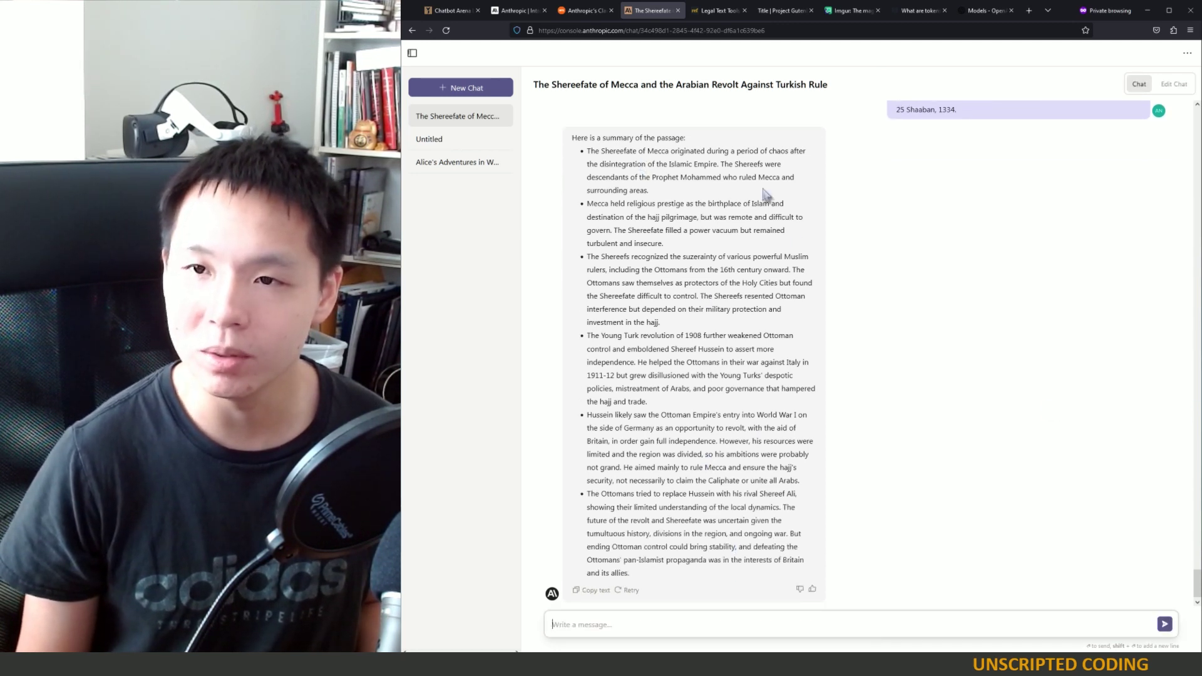
{"action": "left_click_drag", "start_coordinate": [610, 152], "coordinate": [760, 498]}
Mark the second through fourth bullets of the Arabian revolt summary.
{"action": "left_click", "coordinate": [882, 512]}
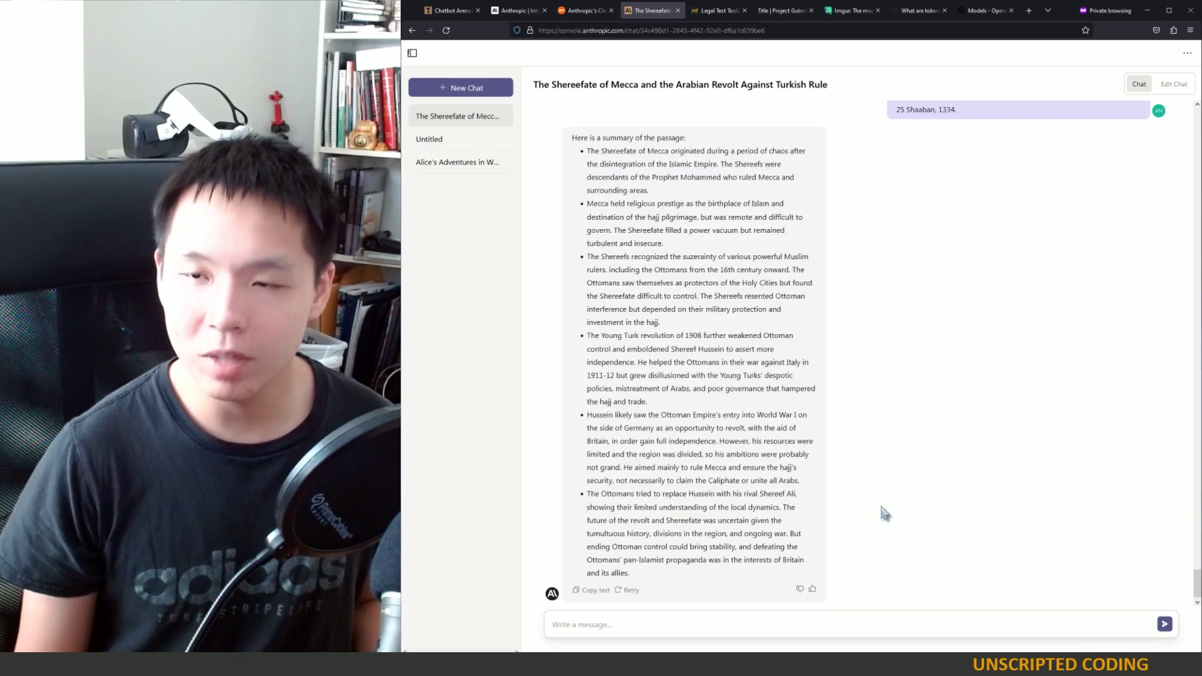
{"action": "left_click_drag", "start_coordinate": [599, 199], "coordinate": [741, 388]}
{"action": "left_click", "coordinate": [707, 351]}
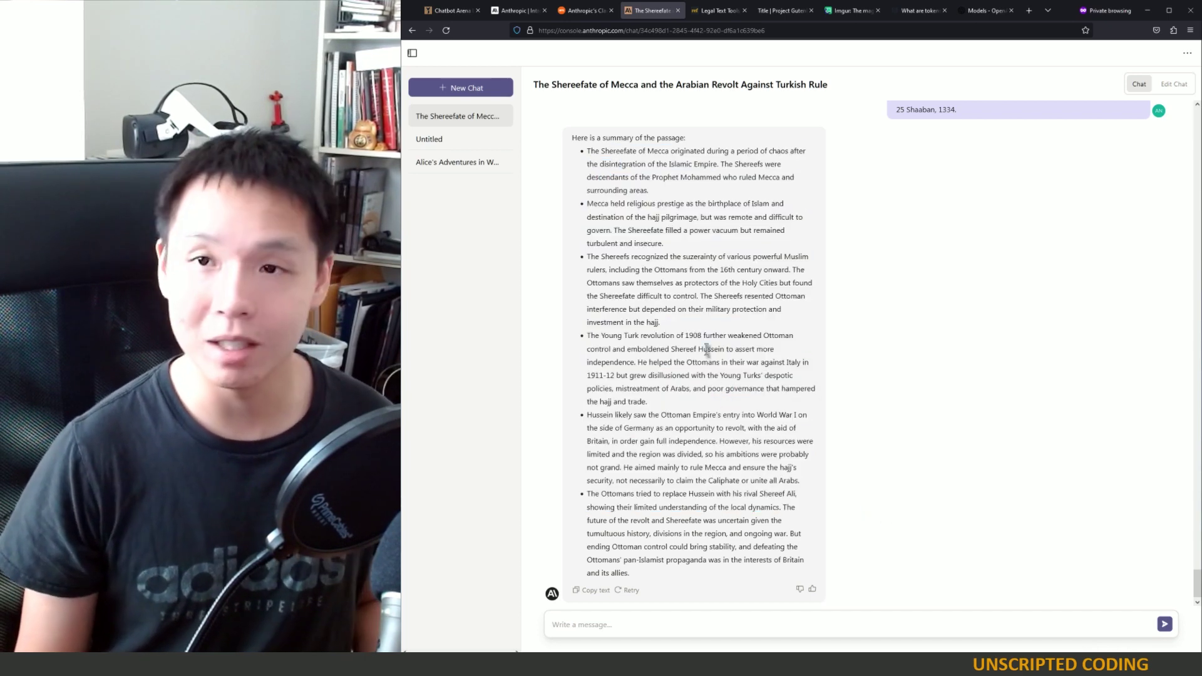
Go via the Ars Technica tab to the 100K announcement and highlight its 'Introducing 100K Context Windows' title.
{"action": "left_click", "coordinate": [573, 16]}
{"action": "left_click", "coordinate": [508, 13]}
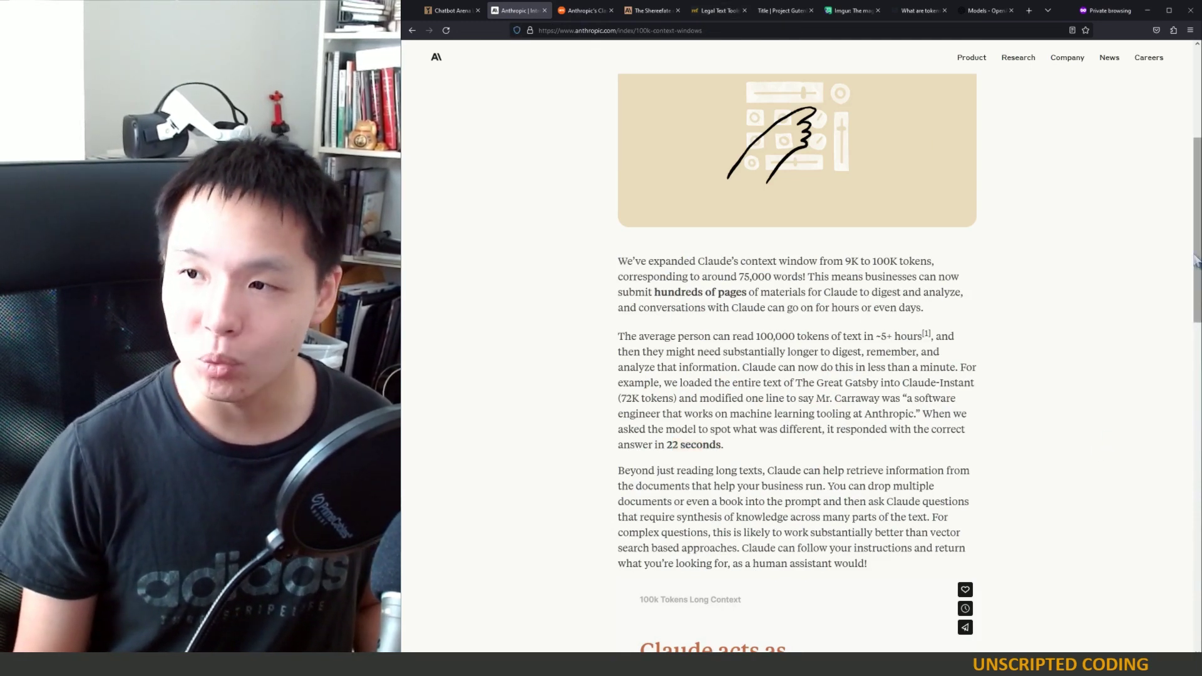
{"action": "left_click_drag", "start_coordinate": [1196, 261], "coordinate": [1152, 113]}
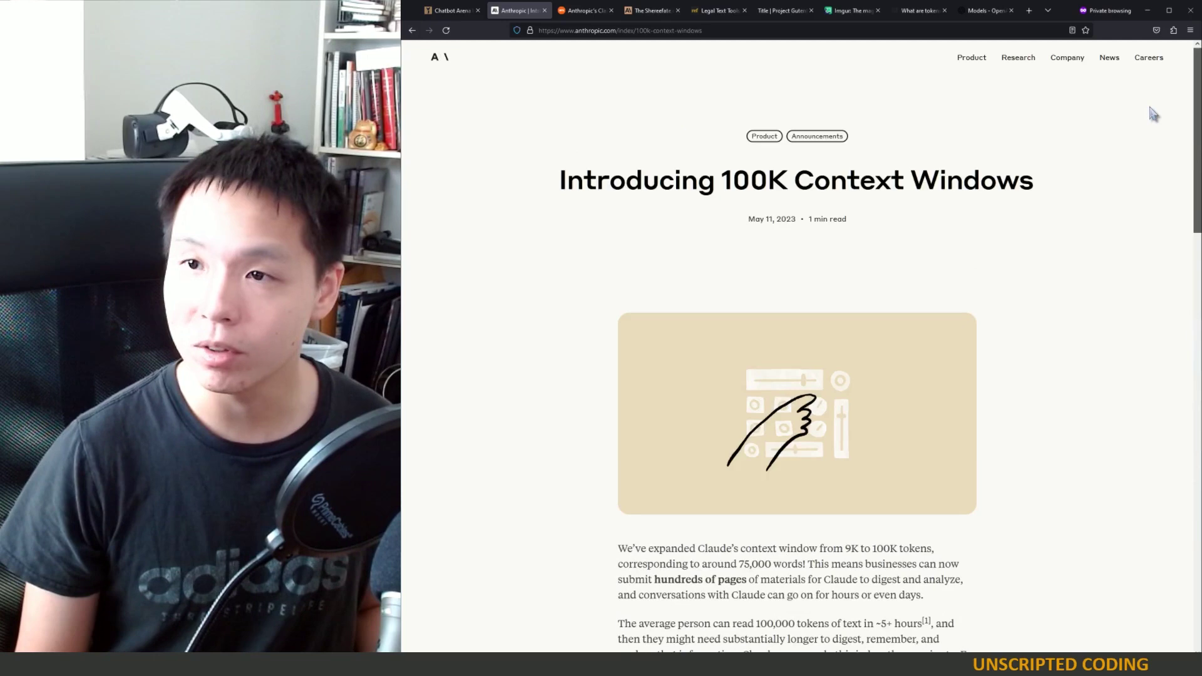
{"action": "left_click_drag", "start_coordinate": [546, 183], "coordinate": [1041, 189]}
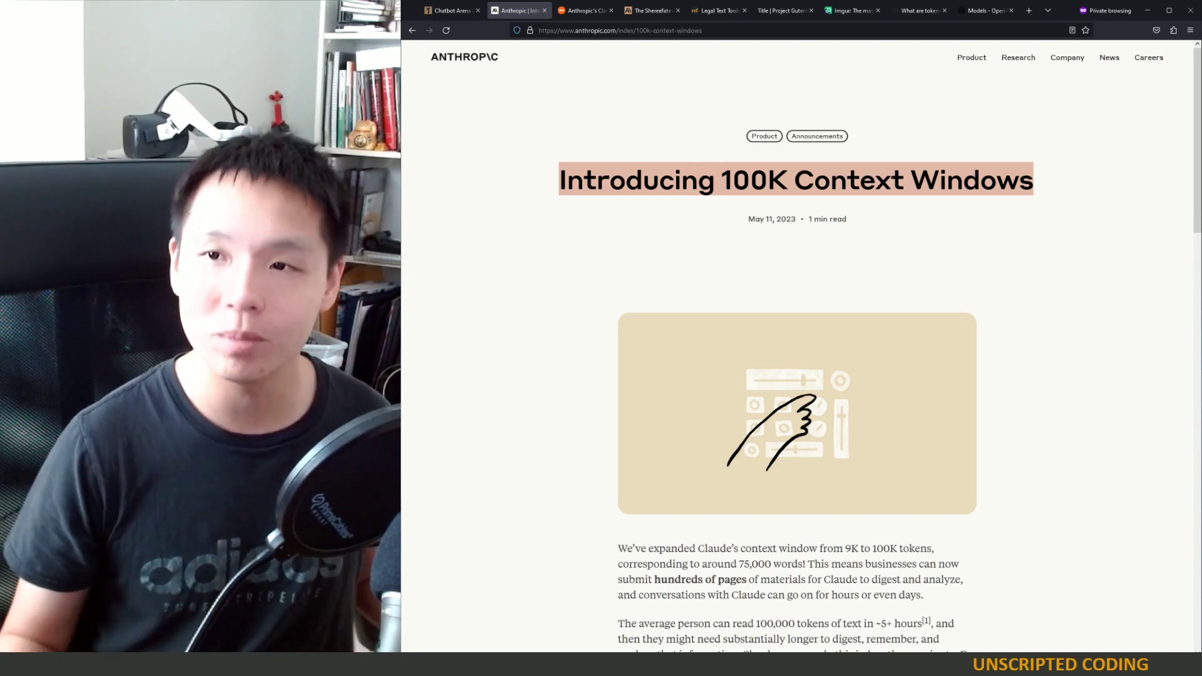
Check the gpt-4 entry's 8,192 token limit in the OpenAI model docs.
{"action": "left_click", "coordinate": [967, 14]}
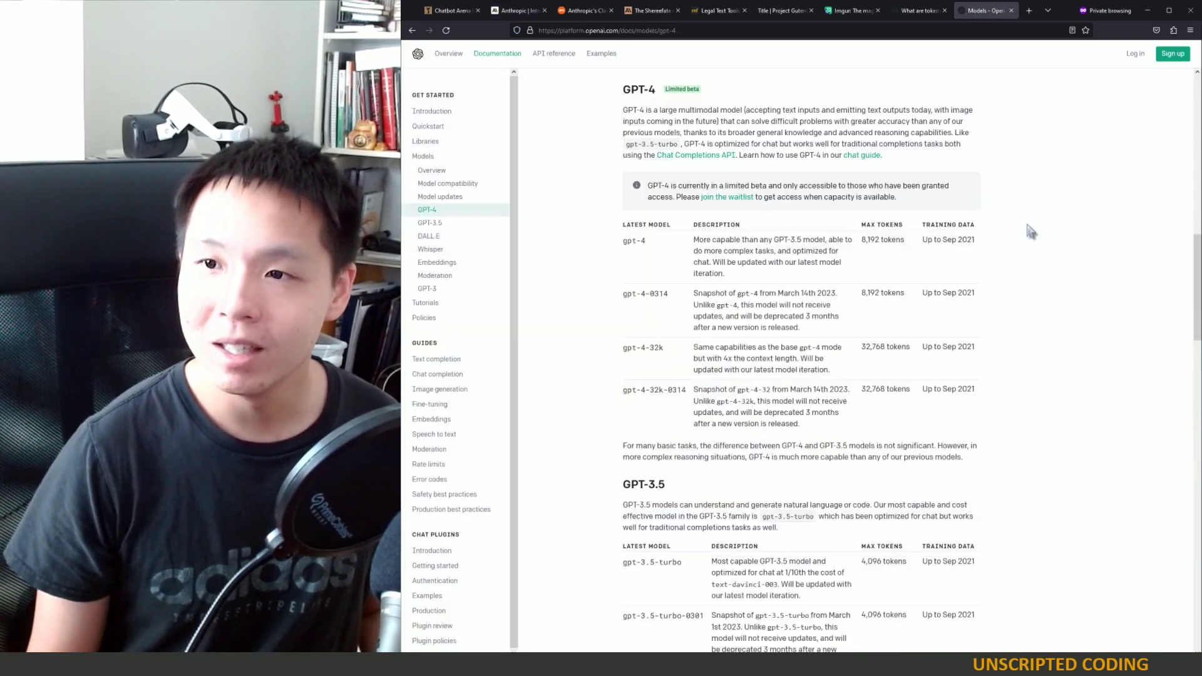
{"action": "left_click_drag", "start_coordinate": [860, 245], "coordinate": [1024, 251]}
{"action": "left_click", "coordinate": [1024, 255]}
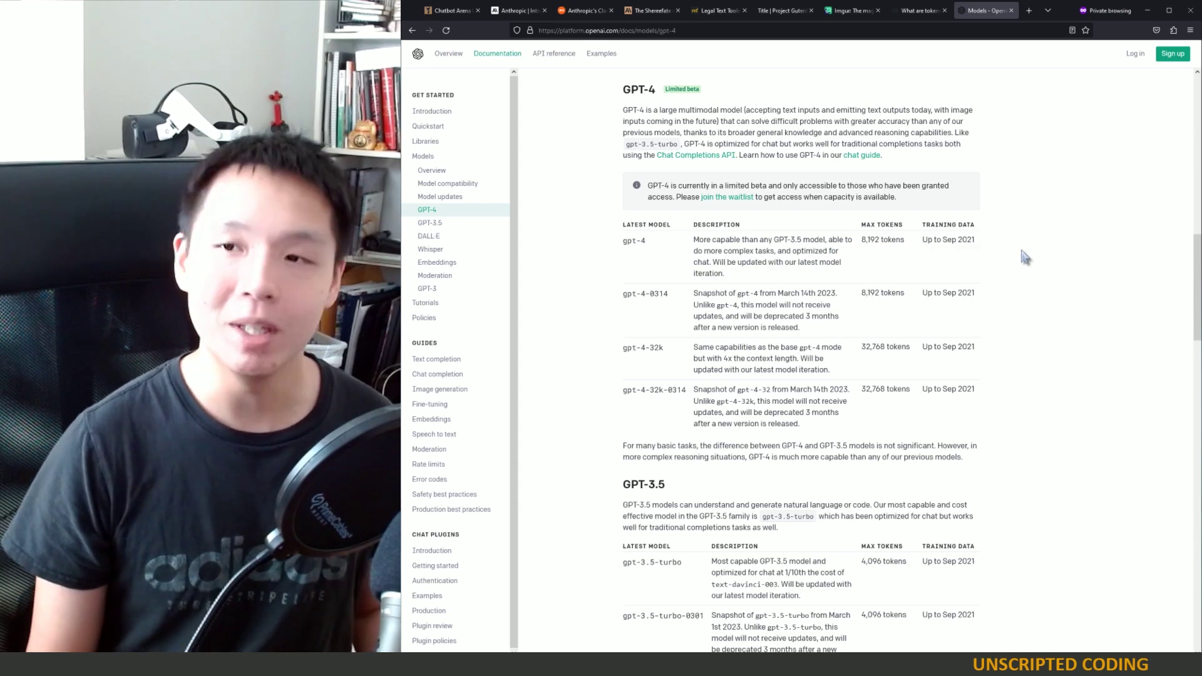
{"action": "left_click", "coordinate": [521, 12]}
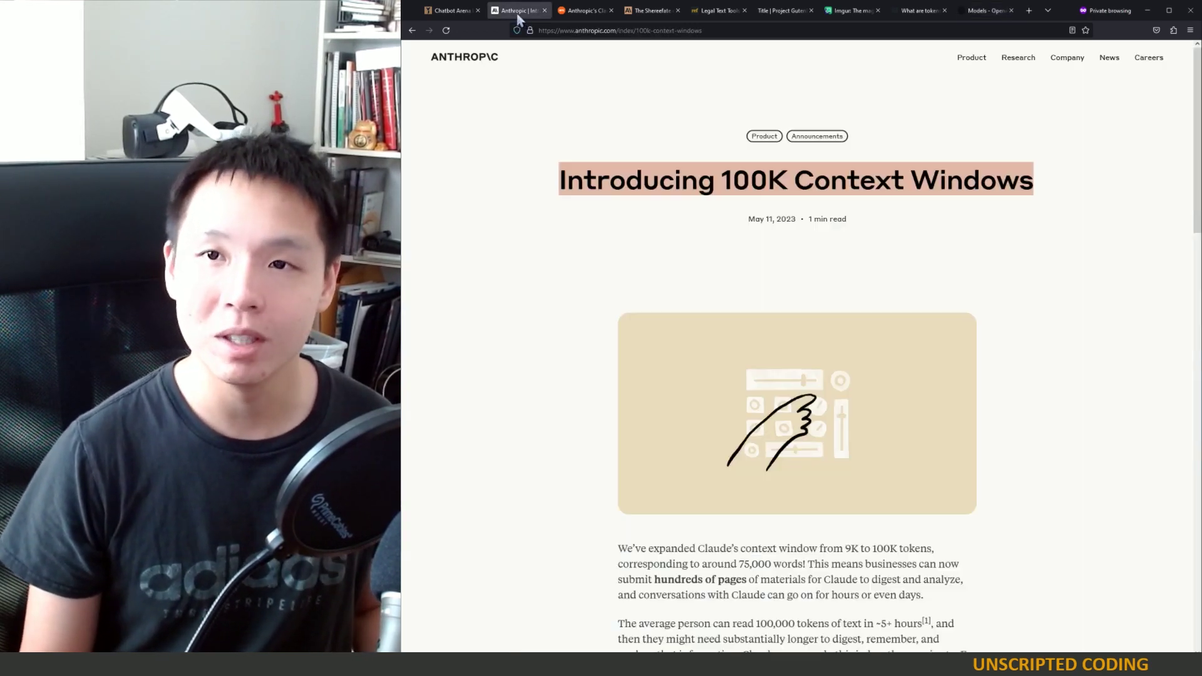
Look over the Ars Technica article and claude-v1.3-100k snapshot, then scroll the Reddit 100K-token thread.
{"action": "left_click", "coordinate": [594, 11]}
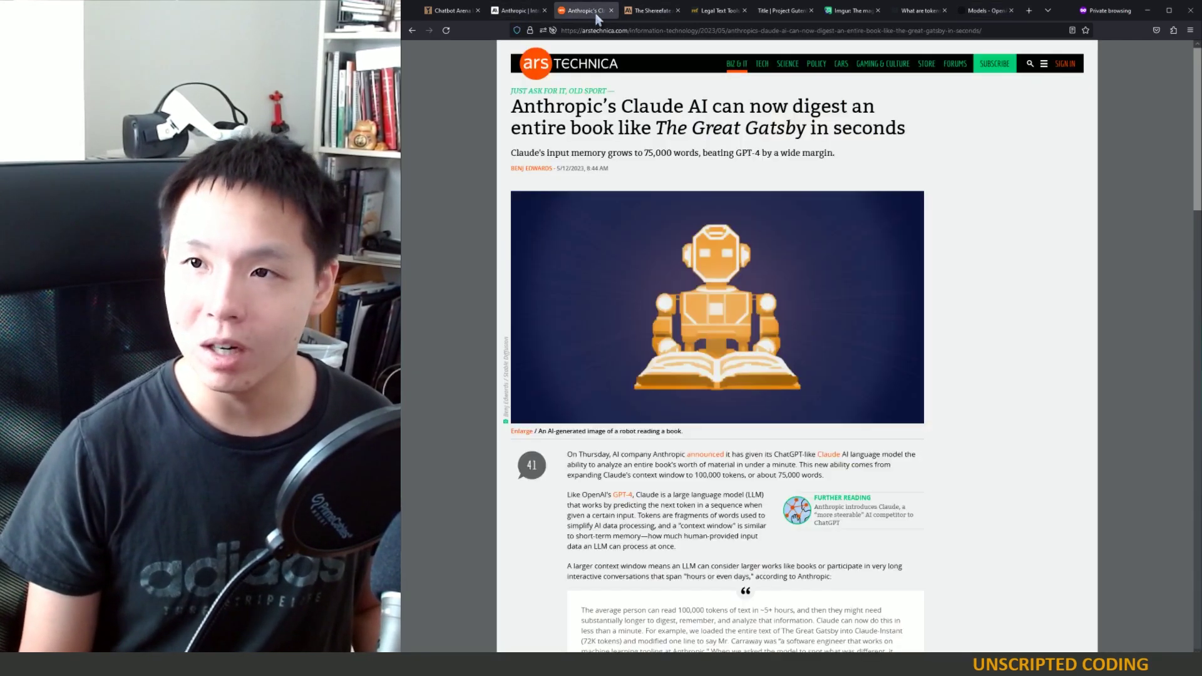
{"action": "left_click", "coordinate": [853, 10]}
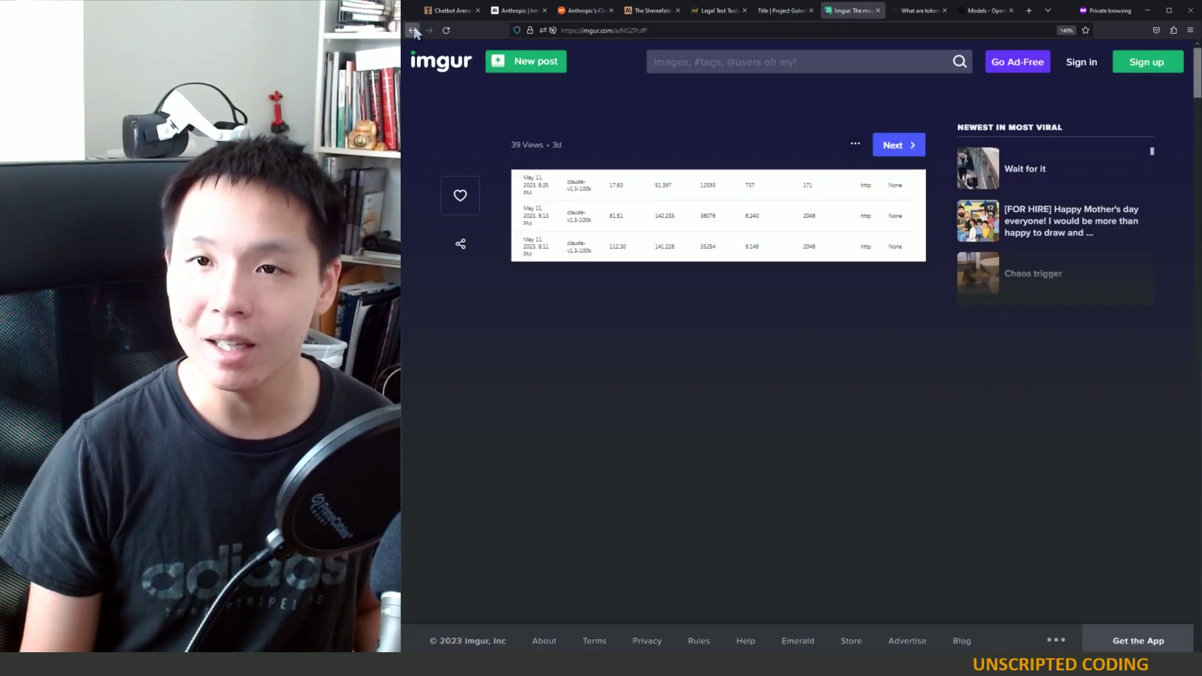
{"action": "left_click", "coordinate": [413, 31]}
{"action": "scroll", "coordinate": [826, 487], "scroll_direction": "down", "scroll_amount": 3}
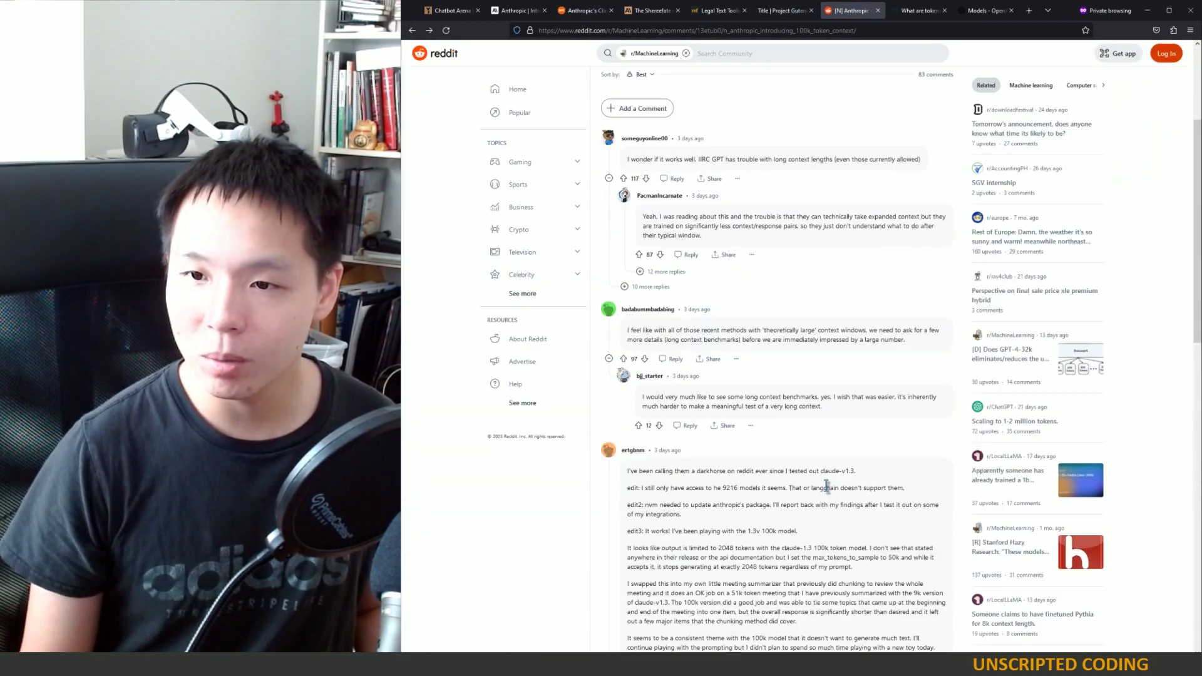
{"action": "scroll", "coordinate": [826, 487], "scroll_direction": "down", "scroll_amount": 3}
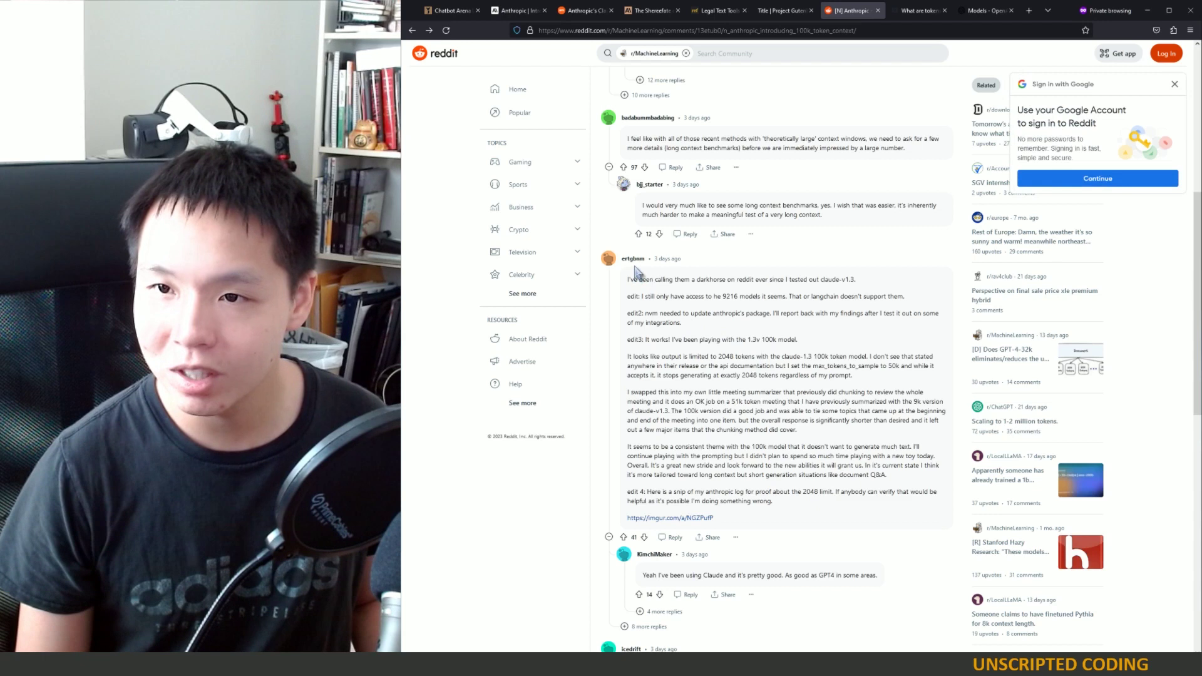
{"action": "mouse_move", "coordinate": [639, 265]}
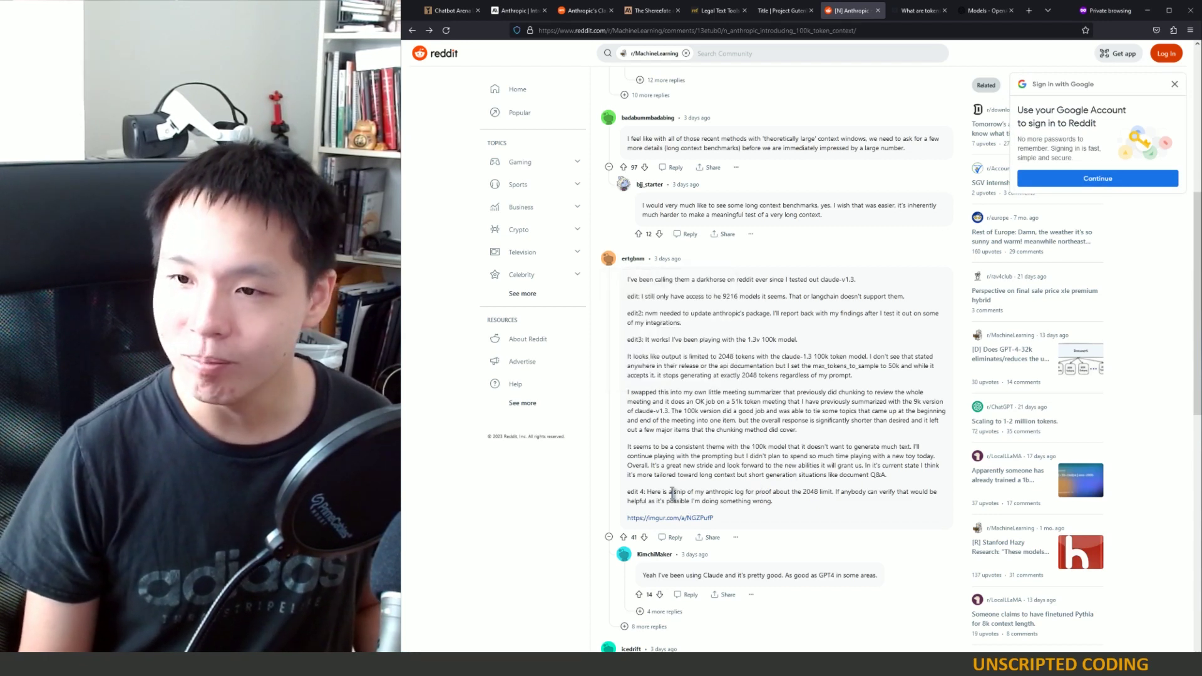
Highlight the Reddit comments on the 2048-token output limit and the 1.3v 100k model findings.
{"action": "left_click_drag", "start_coordinate": [673, 493], "coordinate": [901, 492]}
{"action": "left_click", "coordinate": [825, 512]}
{"action": "left_click_drag", "start_coordinate": [793, 492], "coordinate": [887, 492]}
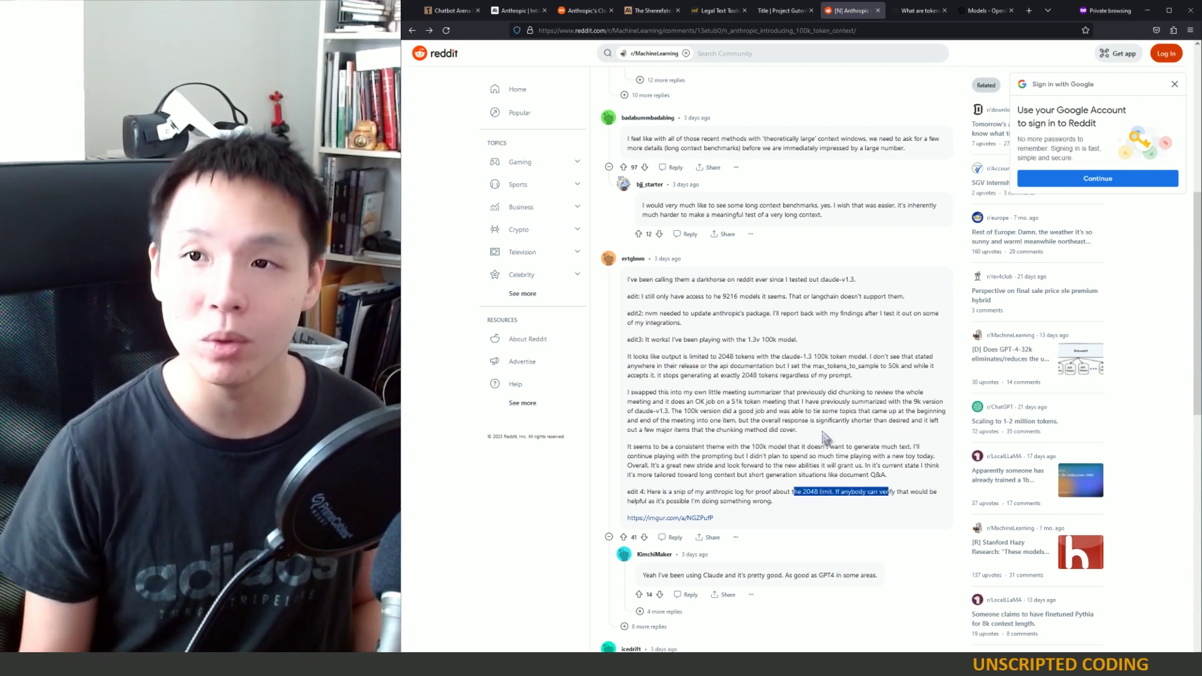
{"action": "left_click_drag", "start_coordinate": [738, 340], "coordinate": [779, 412]}
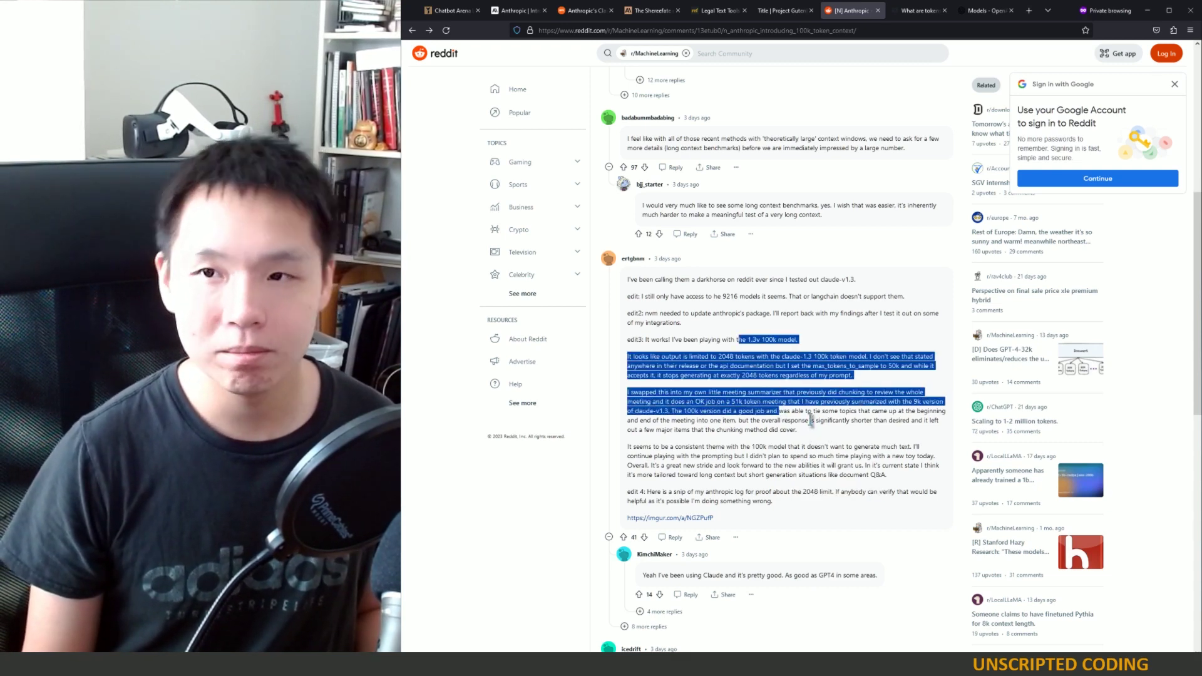
{"action": "left_click", "coordinate": [785, 359]}
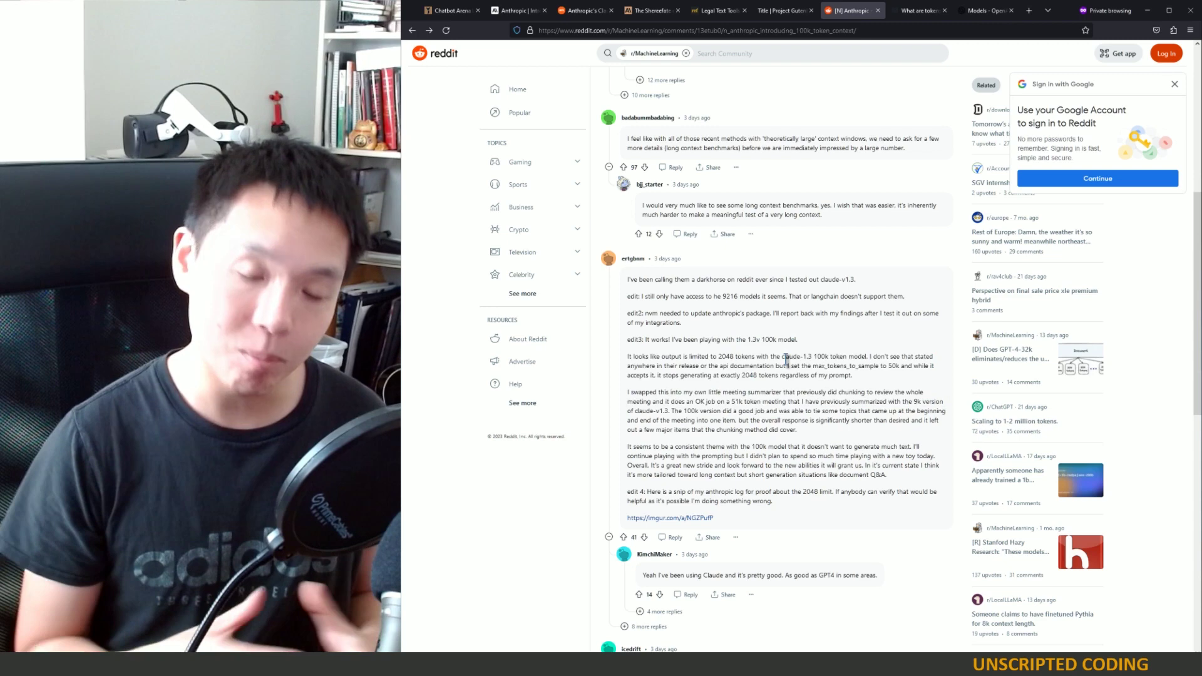
{"action": "left_click", "coordinate": [510, 10]}
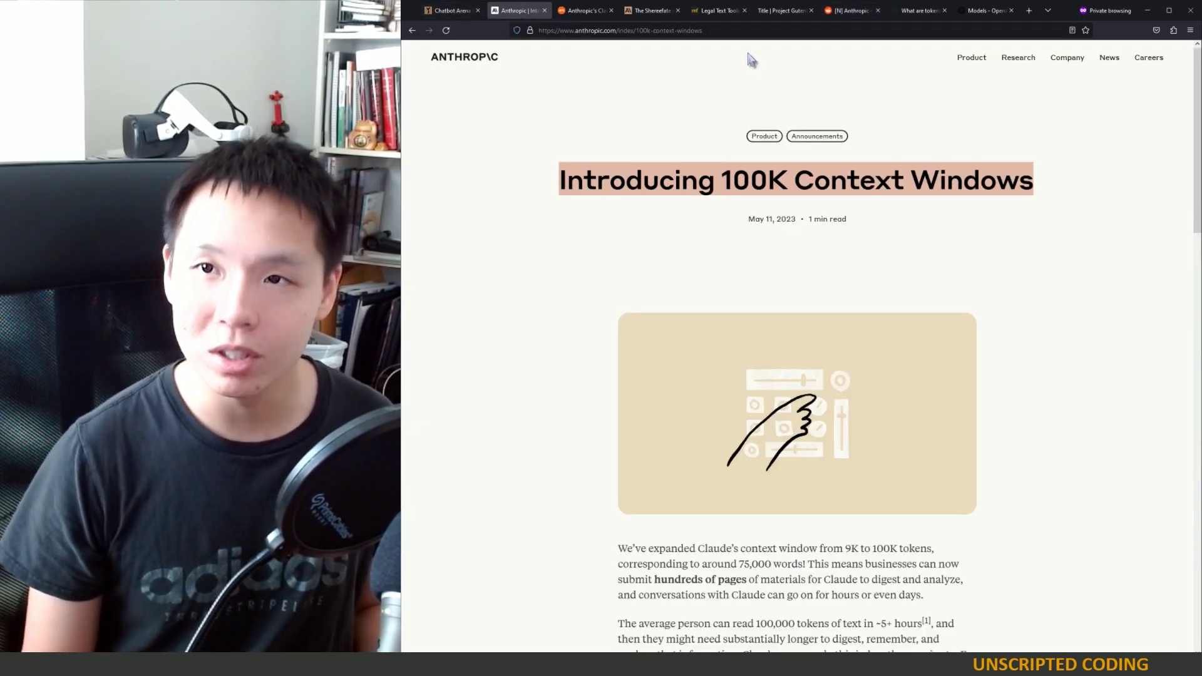
Return to the Shereefate of Mecca chat showing Claude's summary of the Arabian revolt.
{"action": "left_click", "coordinate": [648, 14]}
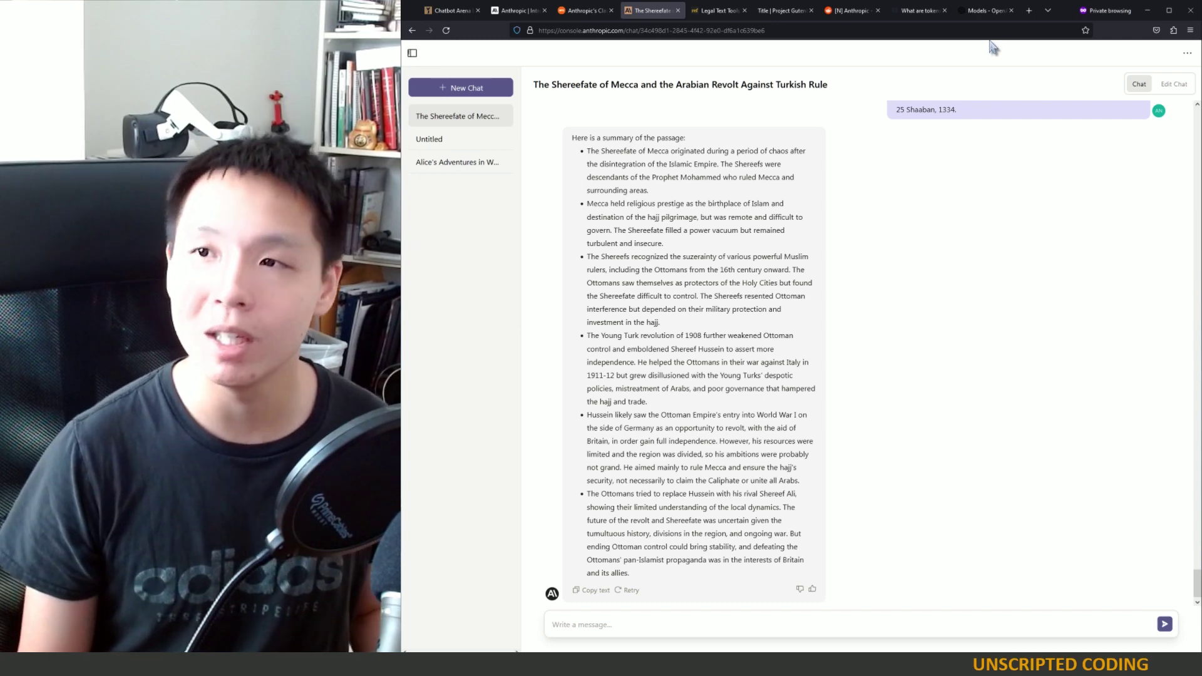
{"action": "left_click", "coordinate": [981, 12]}
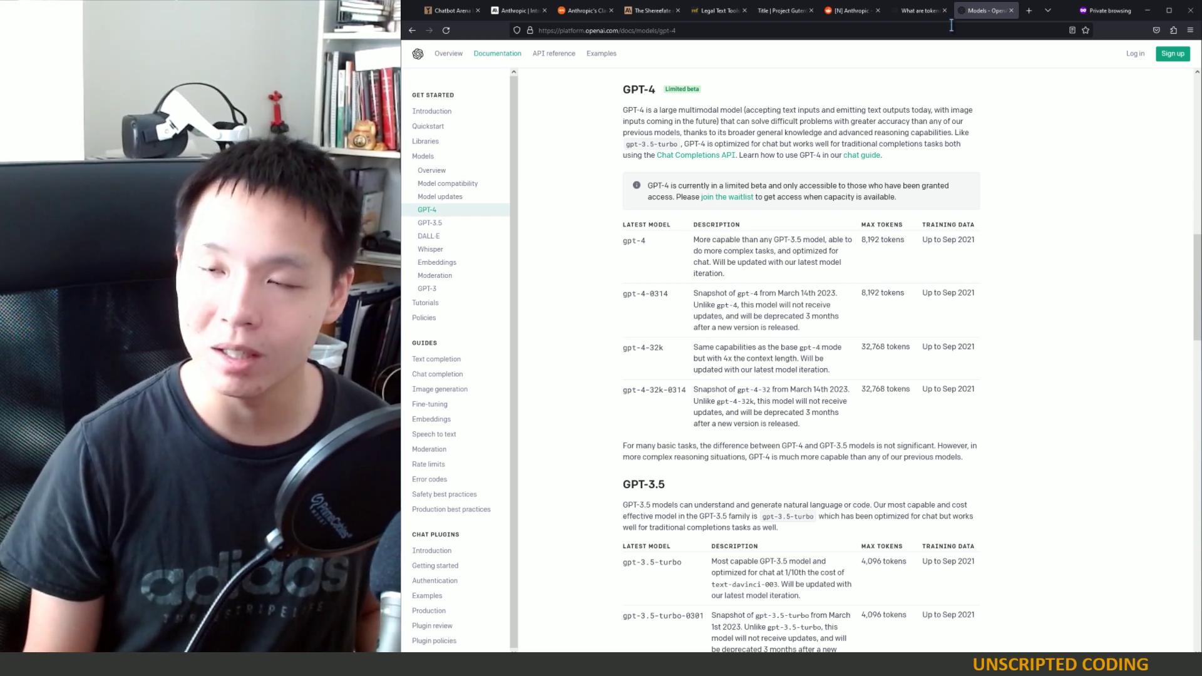
{"action": "left_click", "coordinate": [518, 10]}
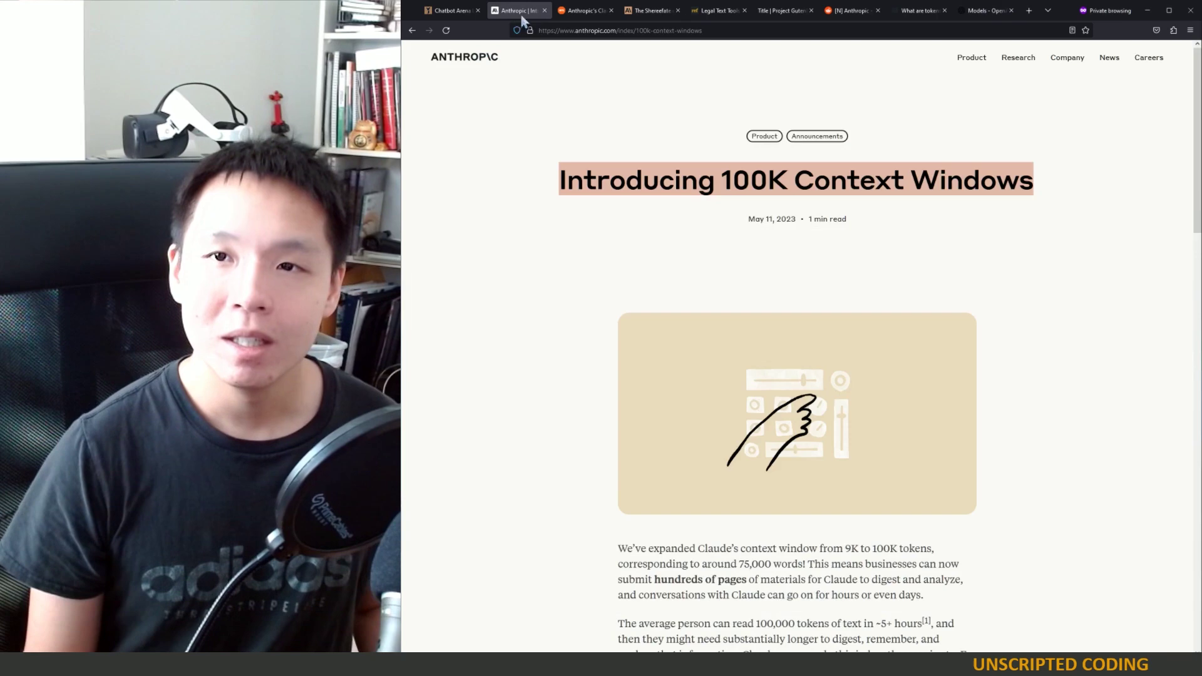
{"action": "left_click", "coordinate": [655, 13]}
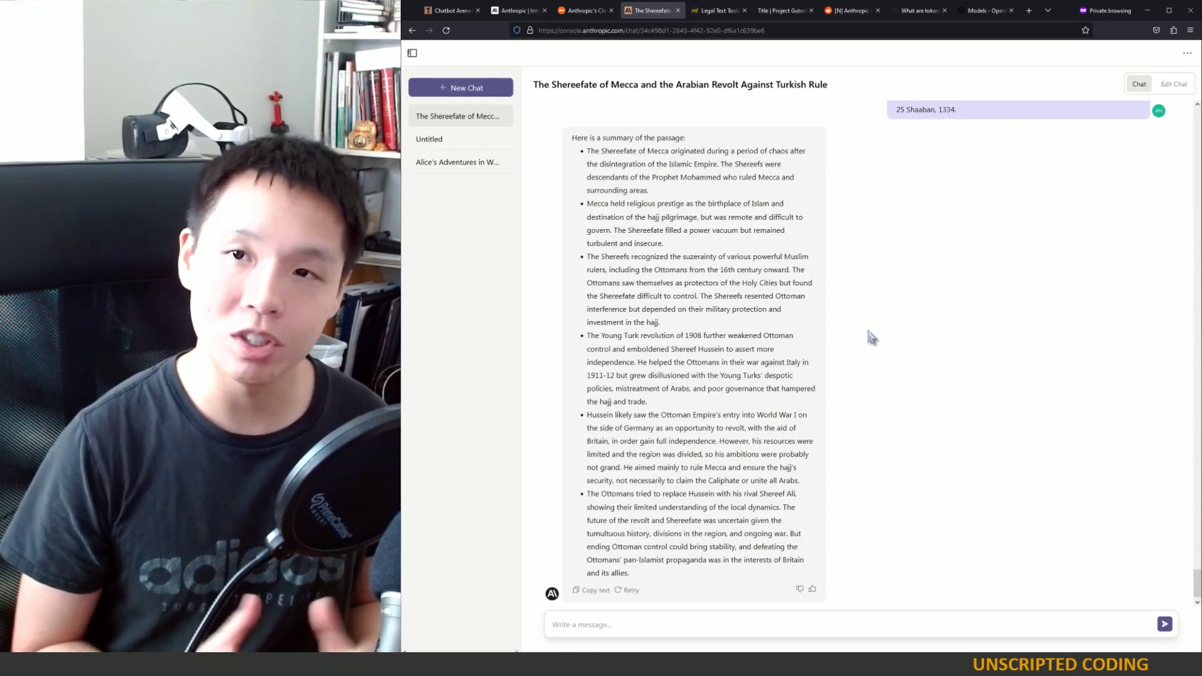
{"action": "left_click", "coordinate": [1186, 54]}
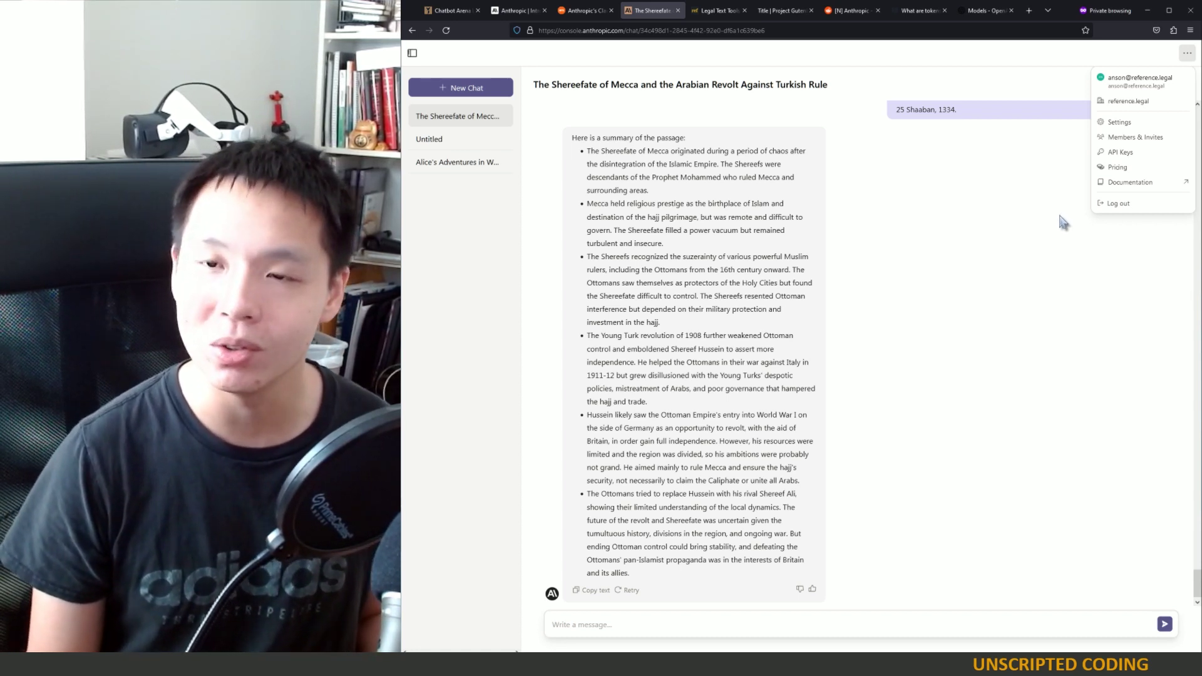
{"action": "left_click", "coordinate": [943, 272]}
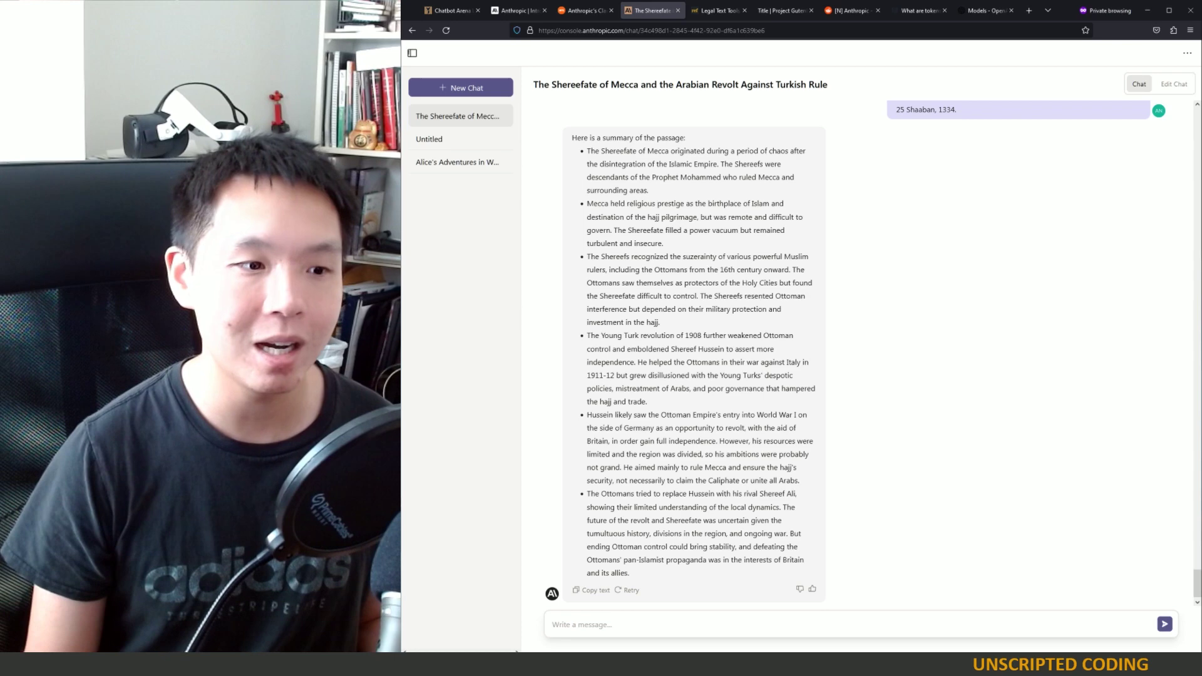
Highlight the '100K Context Windows' title on Anthropic's page, then open the Chatbot Arena Week 2 post.
{"action": "key", "text": "ctrl+2"}
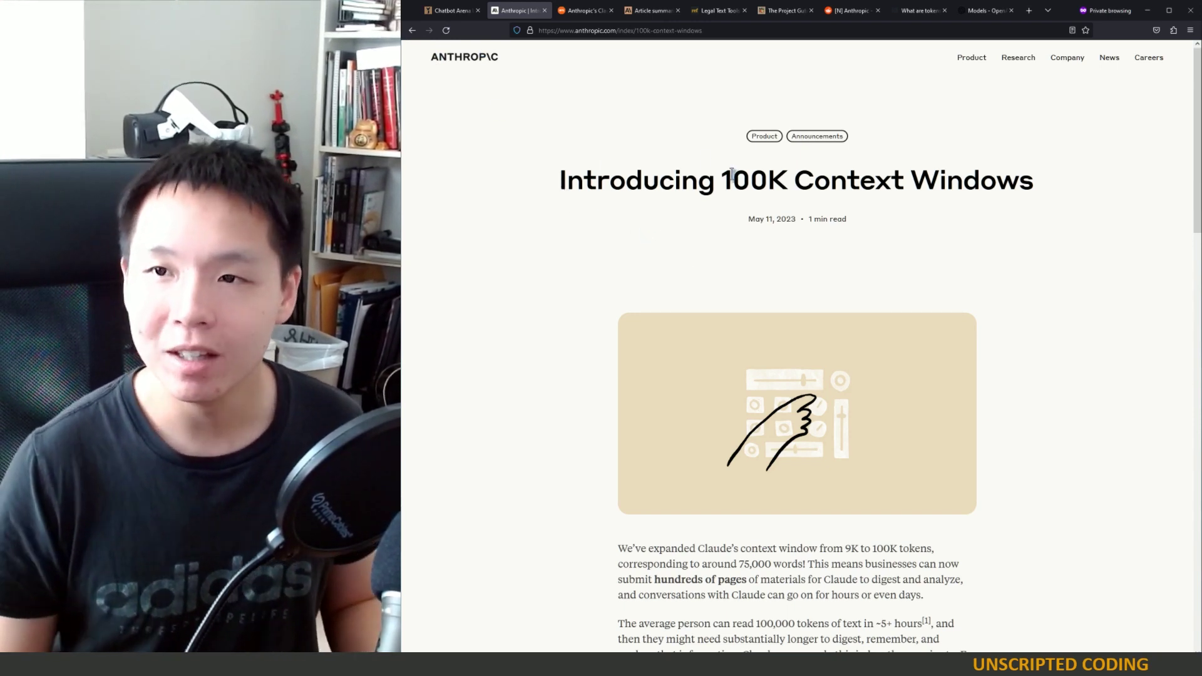
{"action": "left_click_drag", "start_coordinate": [725, 179], "coordinate": [1042, 183]}
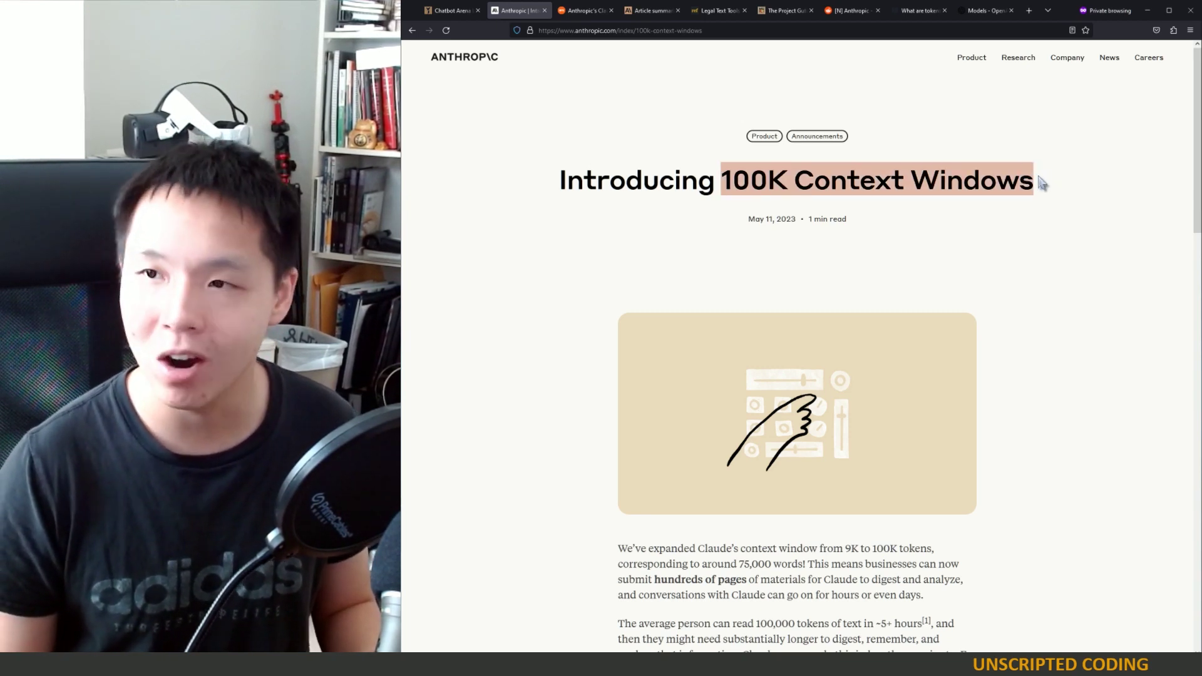
{"action": "left_click", "coordinate": [1041, 180]}
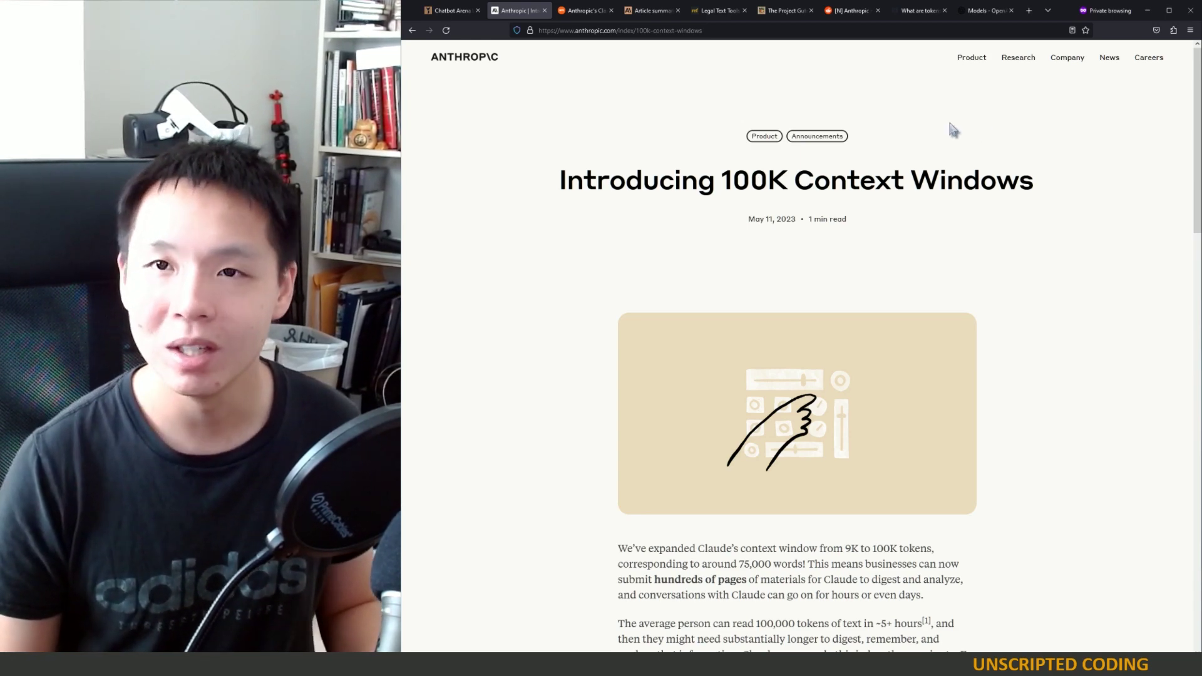
{"action": "left_click", "coordinate": [456, 13]}
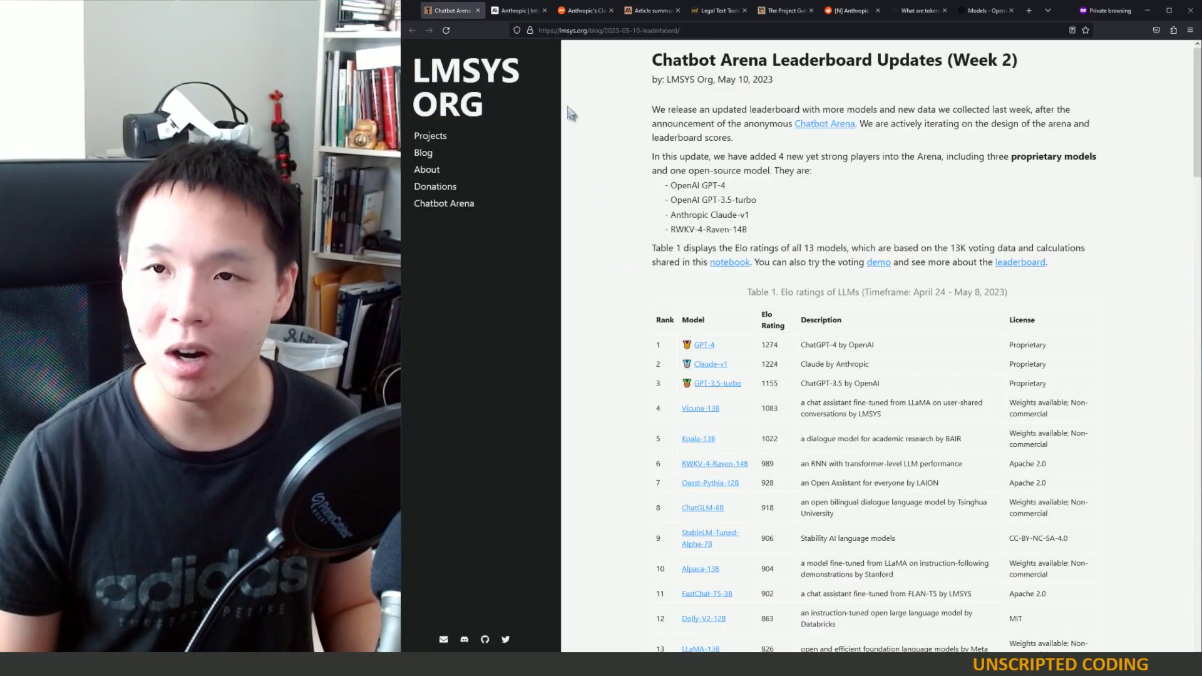
Highlight Claude-v1's row in the Chatbot Arena Elo ratings table.
{"action": "left_click", "coordinate": [518, 13]}
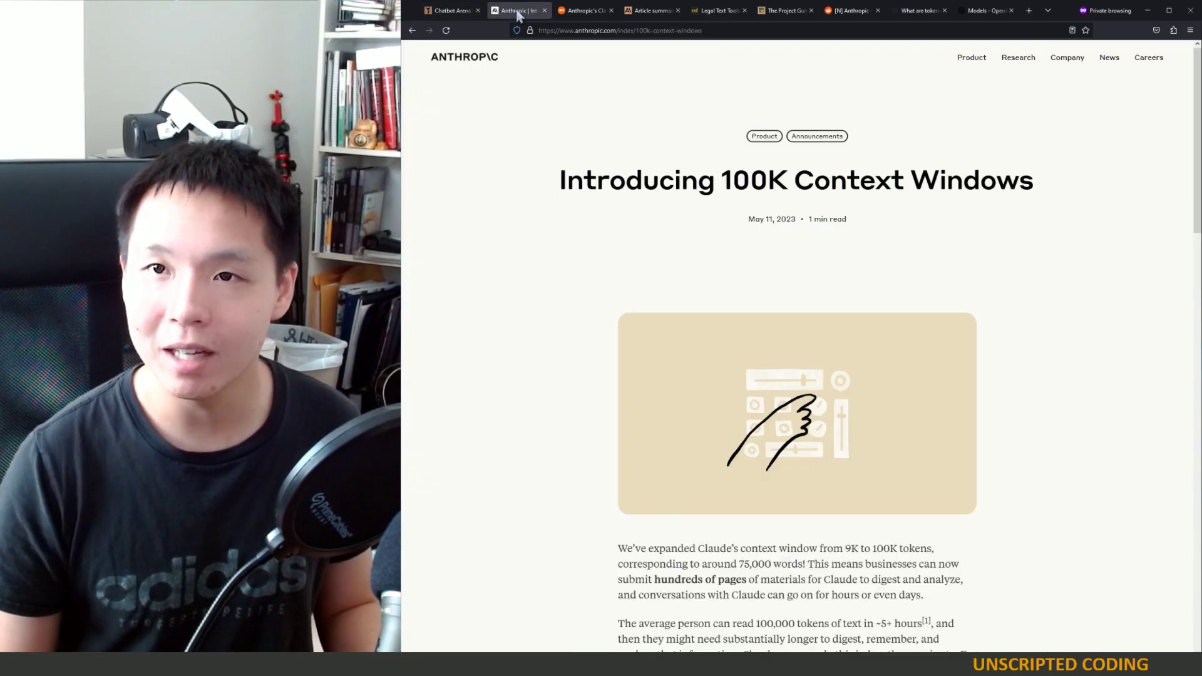
{"action": "left_click", "coordinate": [451, 11]}
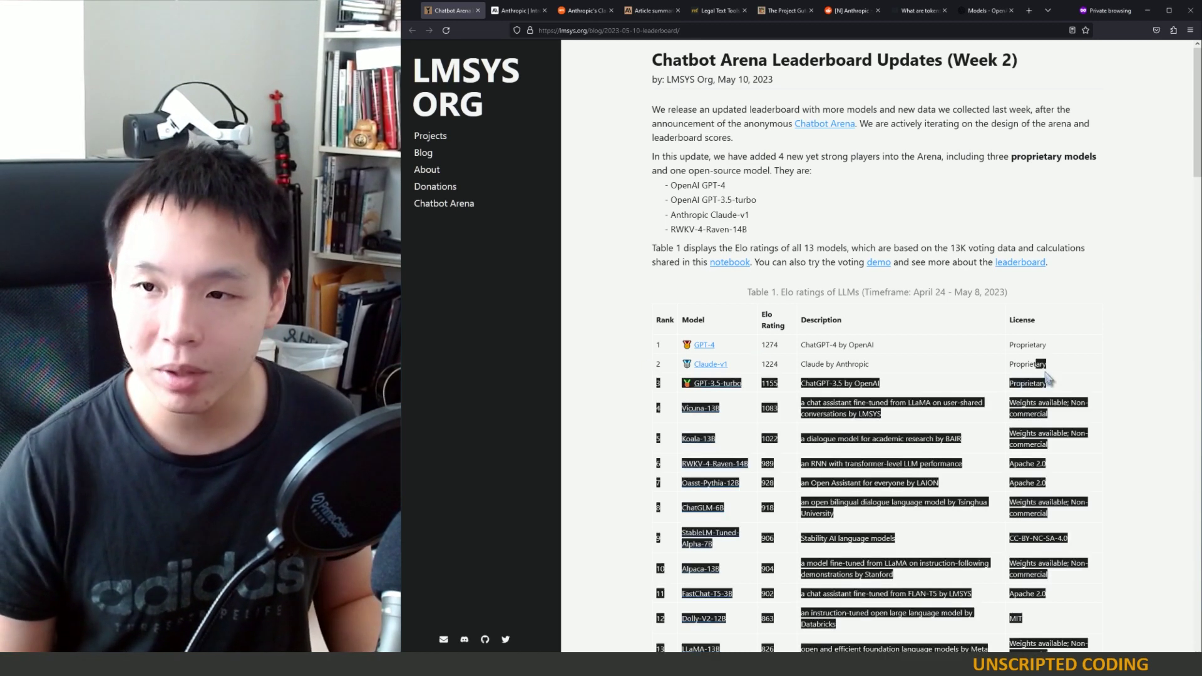
{"action": "left_click_drag", "start_coordinate": [653, 383], "coordinate": [681, 369]}
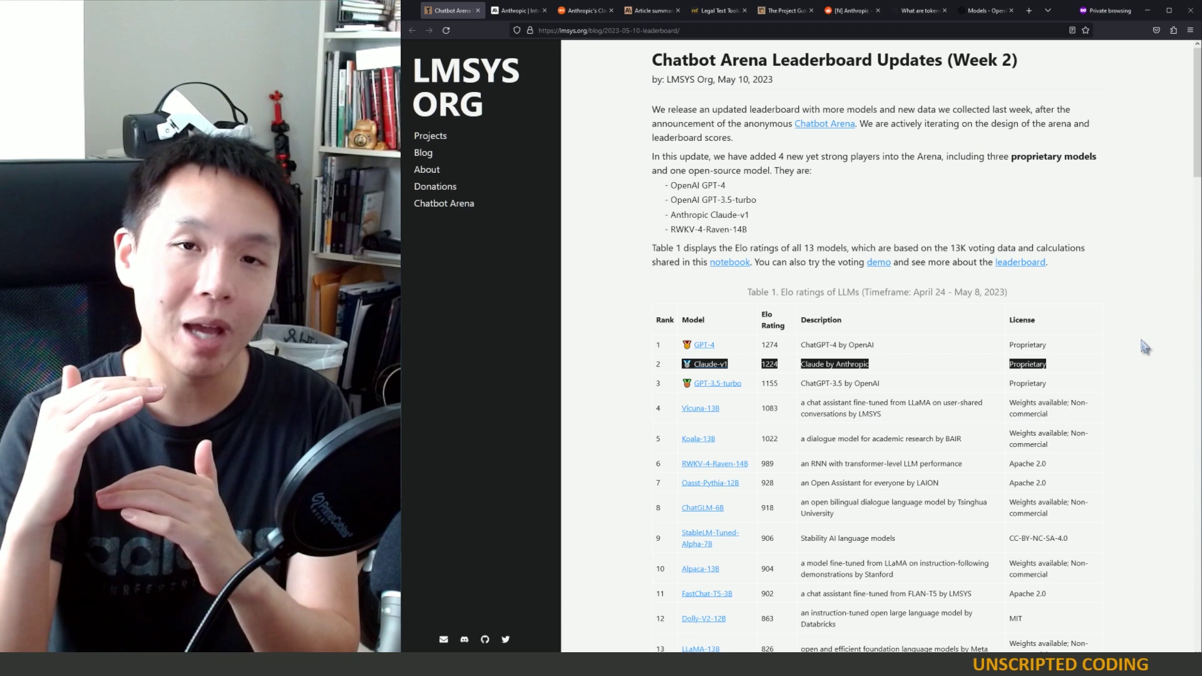
{"action": "left_click", "coordinate": [1075, 341]}
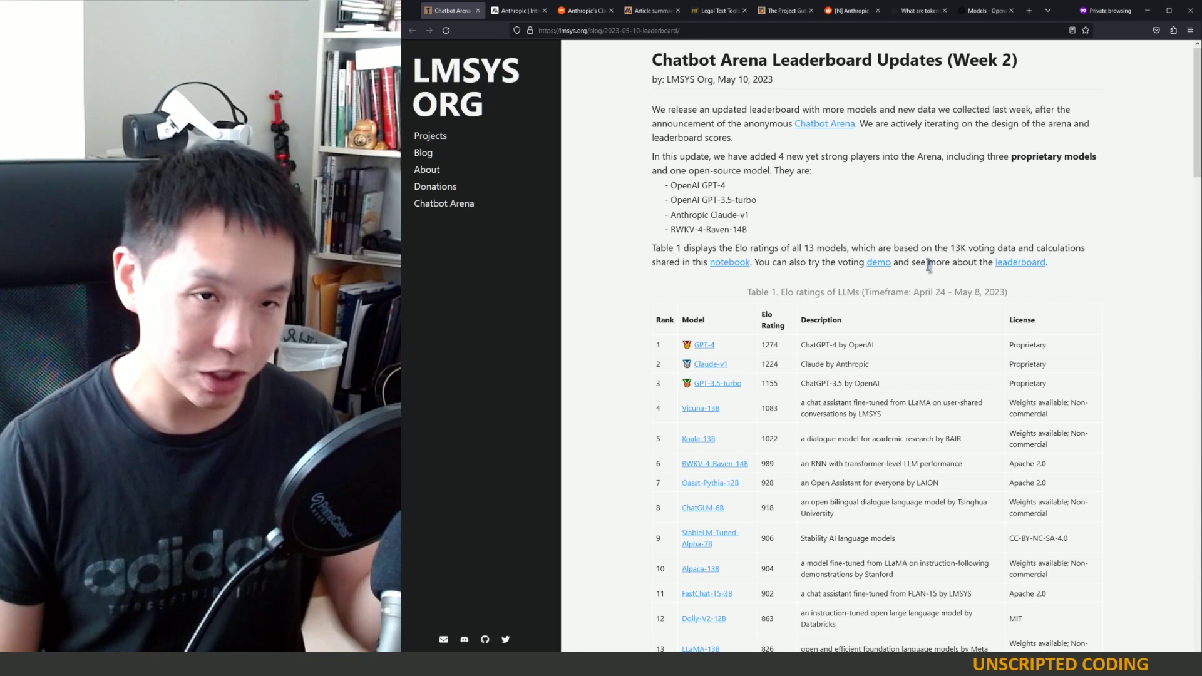
Highlight rows 4 to 9 of the Elo table, then return to Anthropic's 100K article.
{"action": "scroll", "coordinate": [927, 366], "scroll_direction": "down", "scroll_amount": 3}
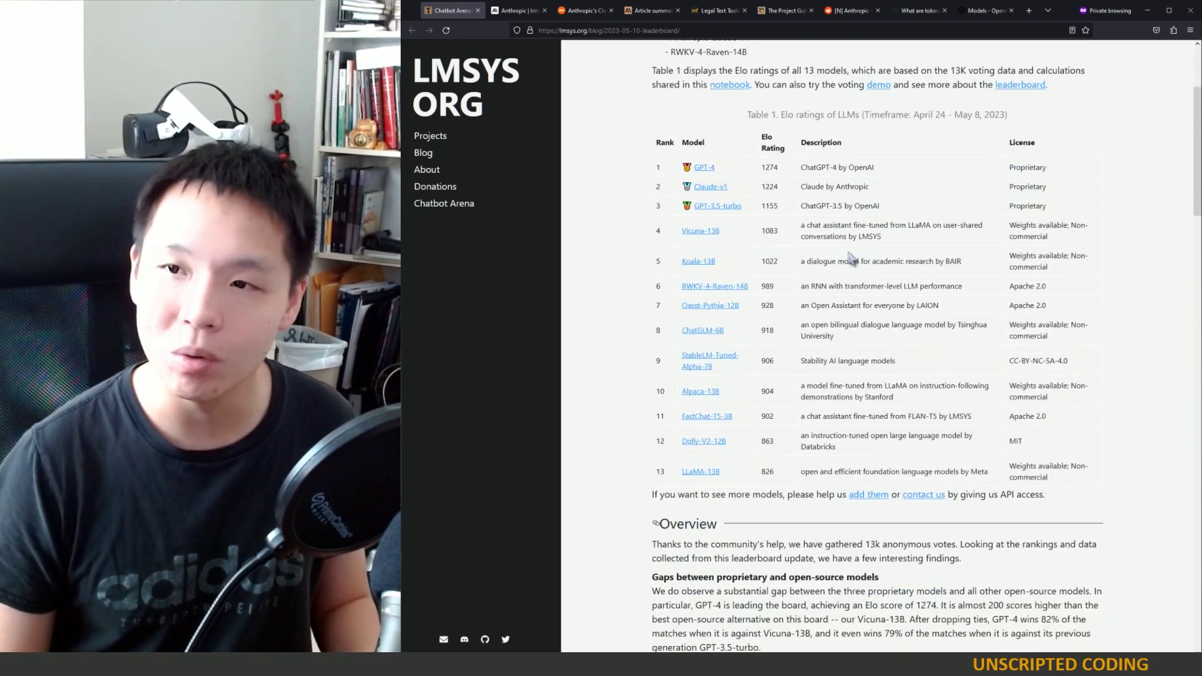
{"action": "left_click_drag", "start_coordinate": [838, 225], "coordinate": [1124, 330]}
{"action": "left_click", "coordinate": [1122, 335]}
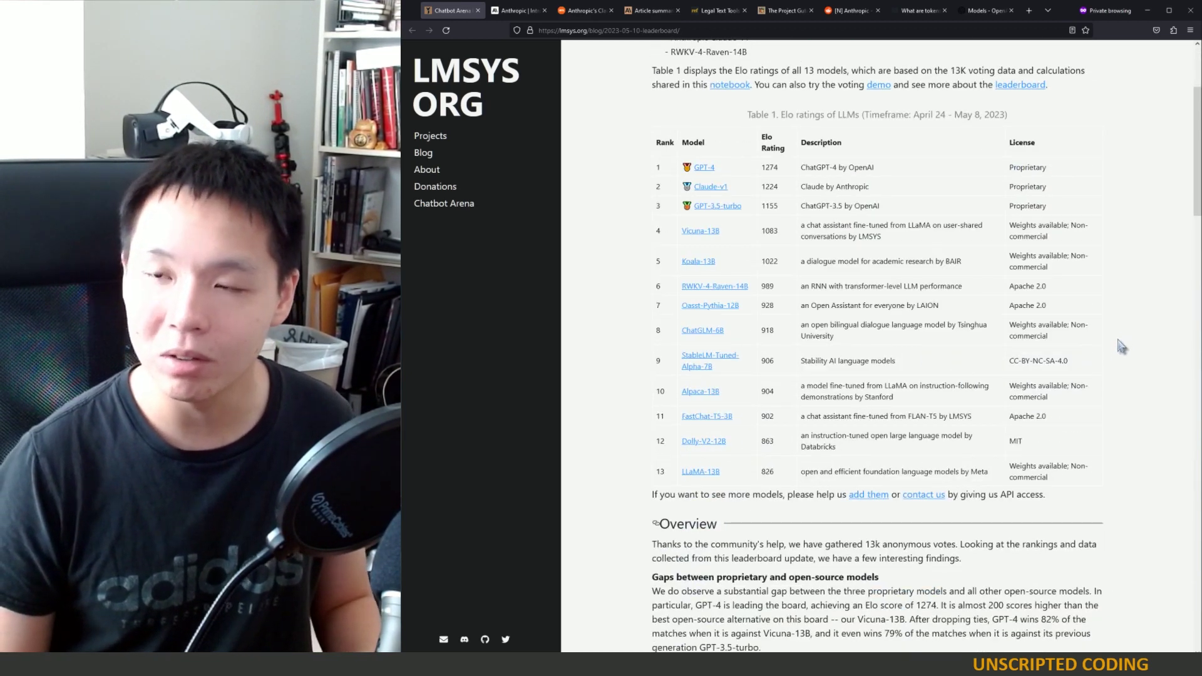
{"action": "scroll", "coordinate": [1114, 325], "scroll_direction": "up", "scroll_amount": 3}
{"action": "left_click", "coordinate": [510, 13]}
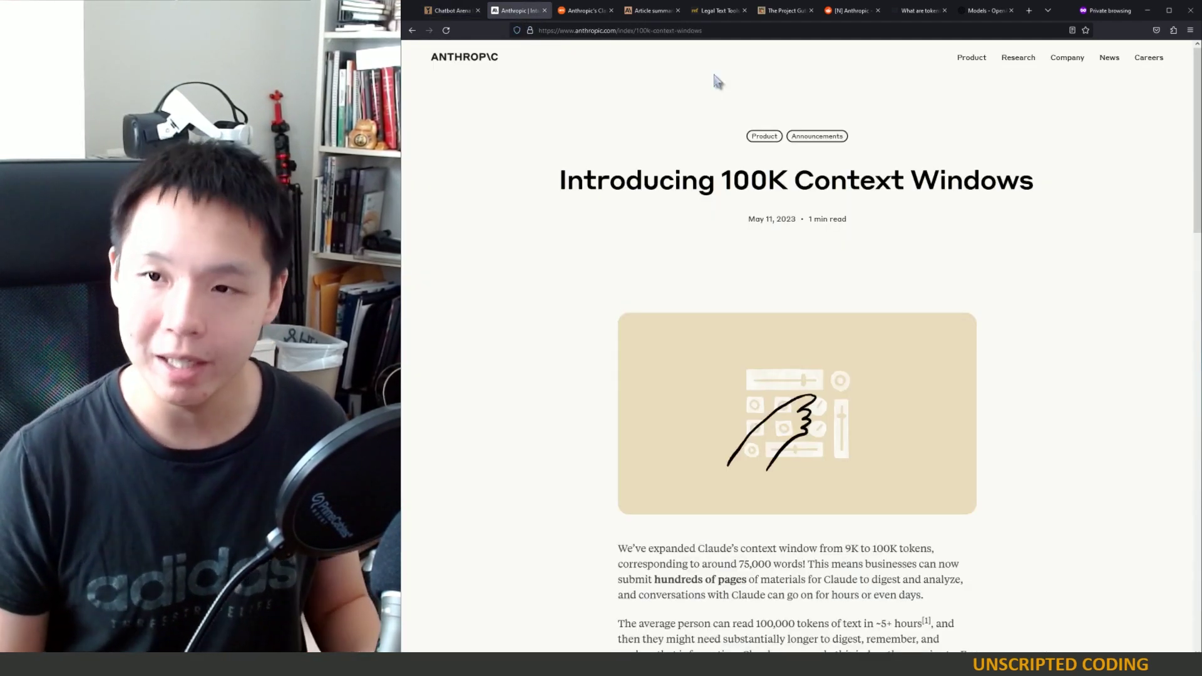
Emphasise the '100K Context Windows' heading, then switch to OpenAI's GPT-4 models docs.
{"action": "left_click_drag", "start_coordinate": [721, 178], "coordinate": [1033, 179]}
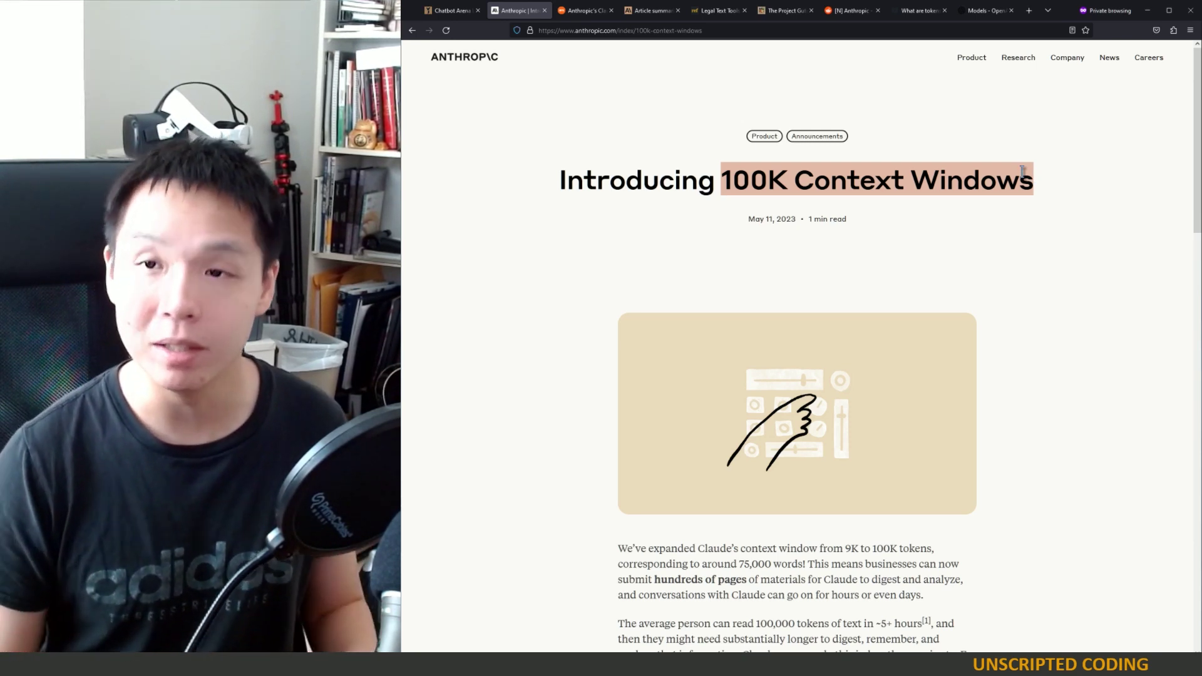
{"action": "left_click", "coordinate": [657, 267]}
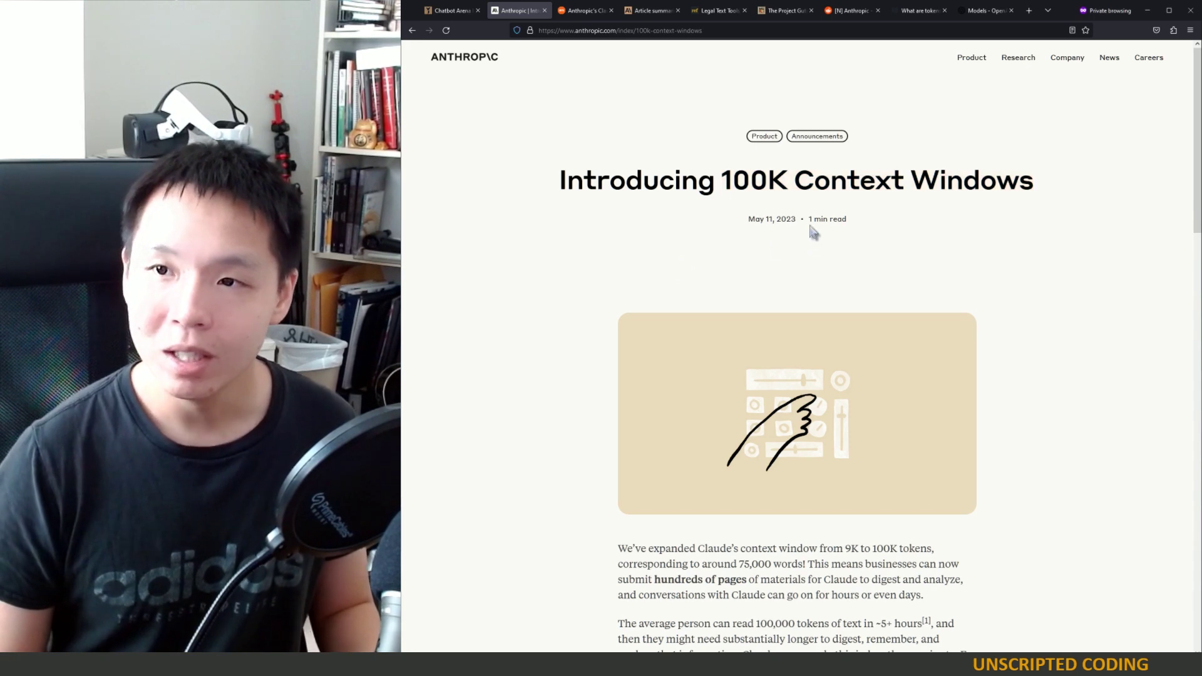
{"action": "left_click_drag", "start_coordinate": [719, 182], "coordinate": [1072, 188]}
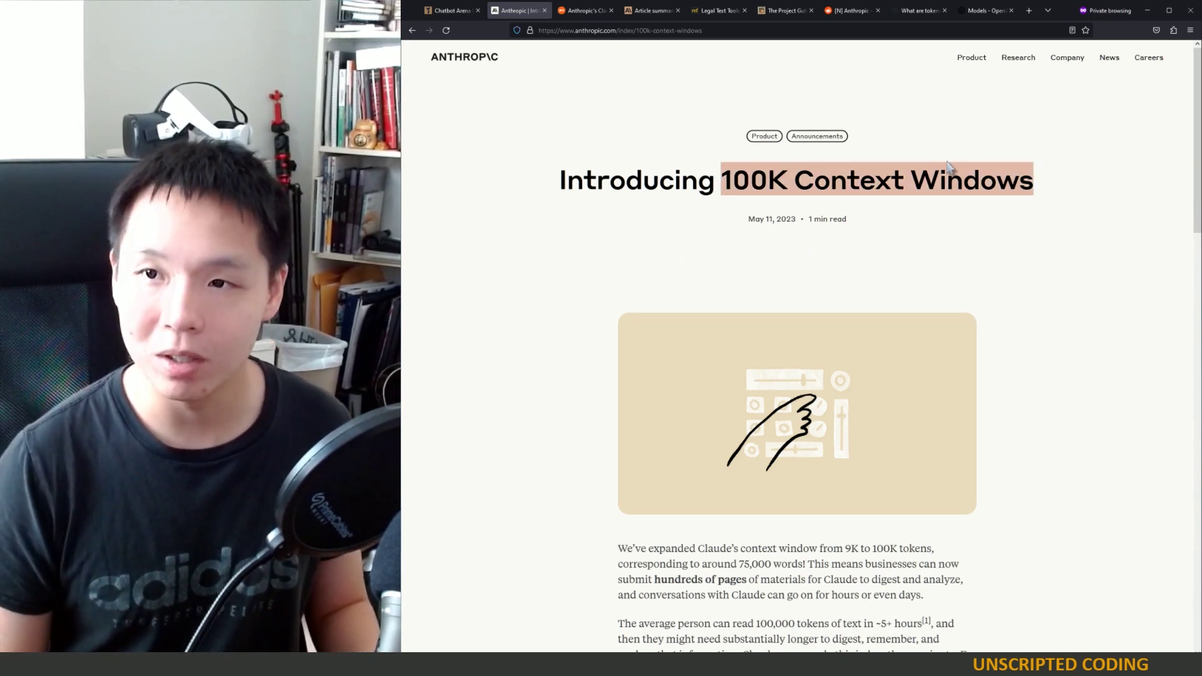
{"action": "left_click", "coordinate": [861, 191]}
{"action": "left_click_drag", "start_coordinate": [726, 184], "coordinate": [846, 186]}
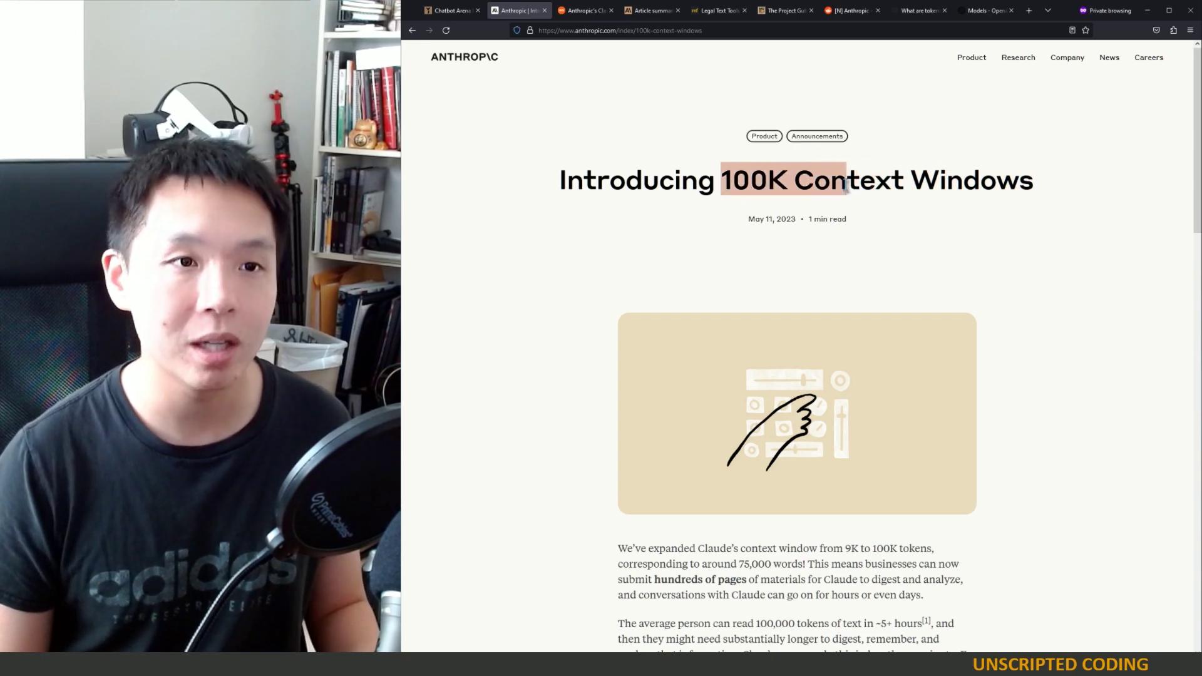
{"action": "left_click", "coordinate": [941, 203]}
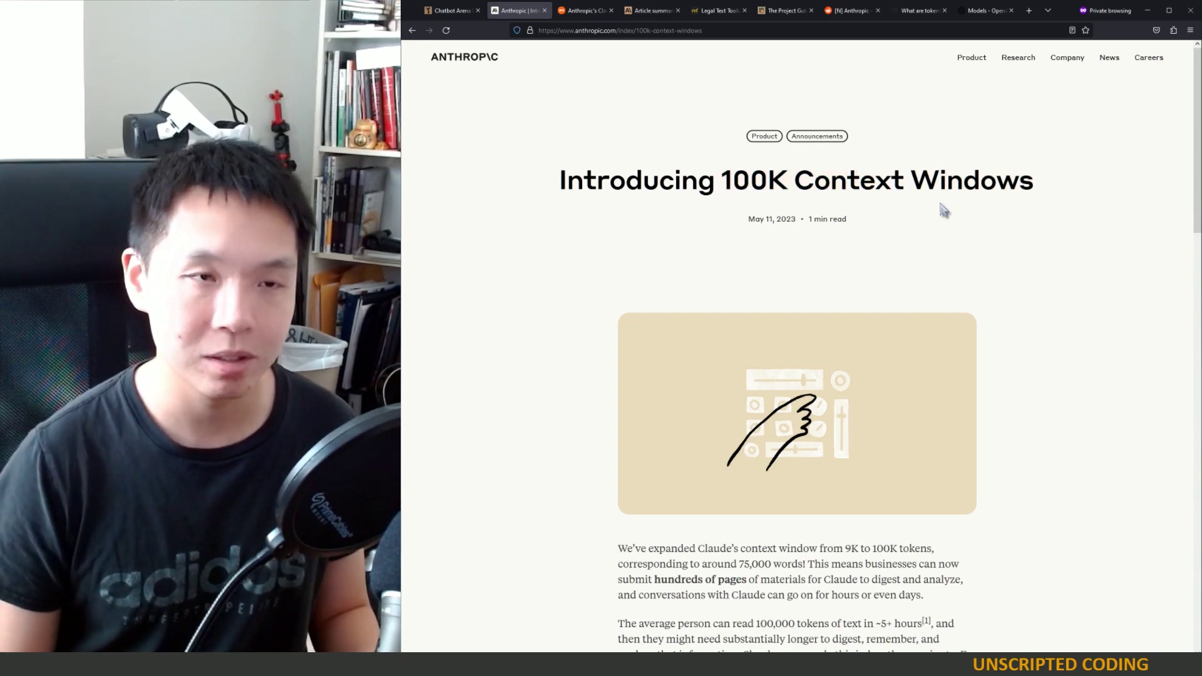
{"action": "left_click", "coordinate": [981, 14]}
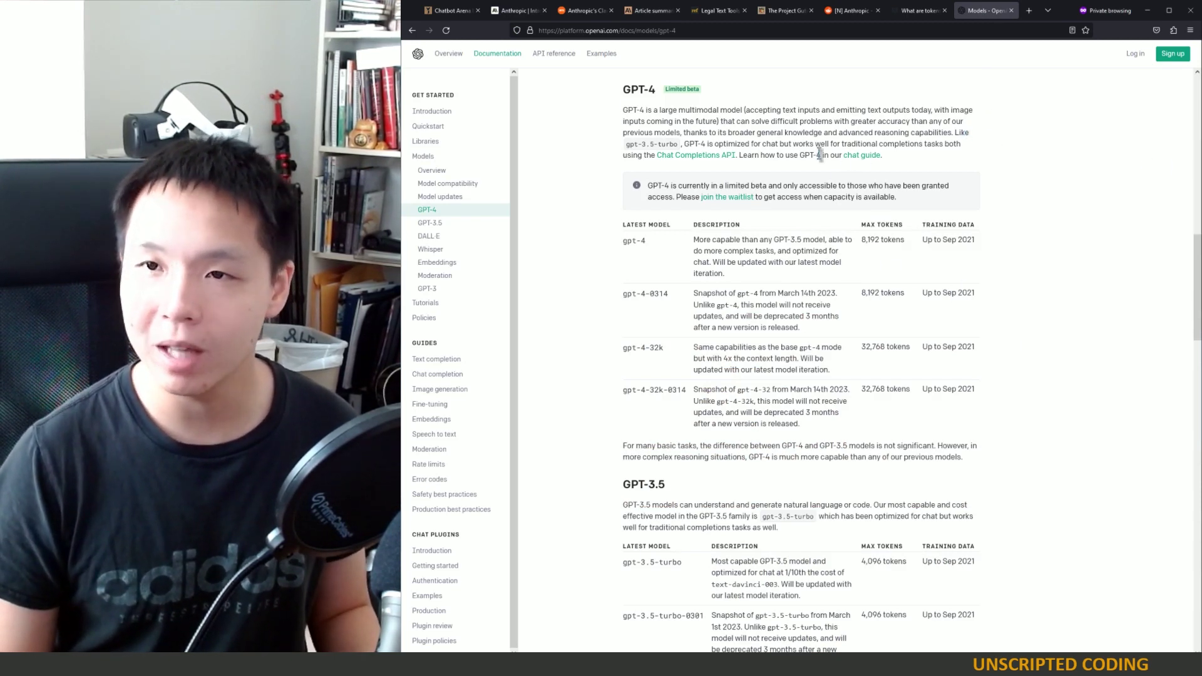
Highlight gpt-4's 8,192 and gpt-4-32k's 32,768 token limits in the models table.
{"action": "left_click_drag", "start_coordinate": [862, 239], "coordinate": [914, 244]}
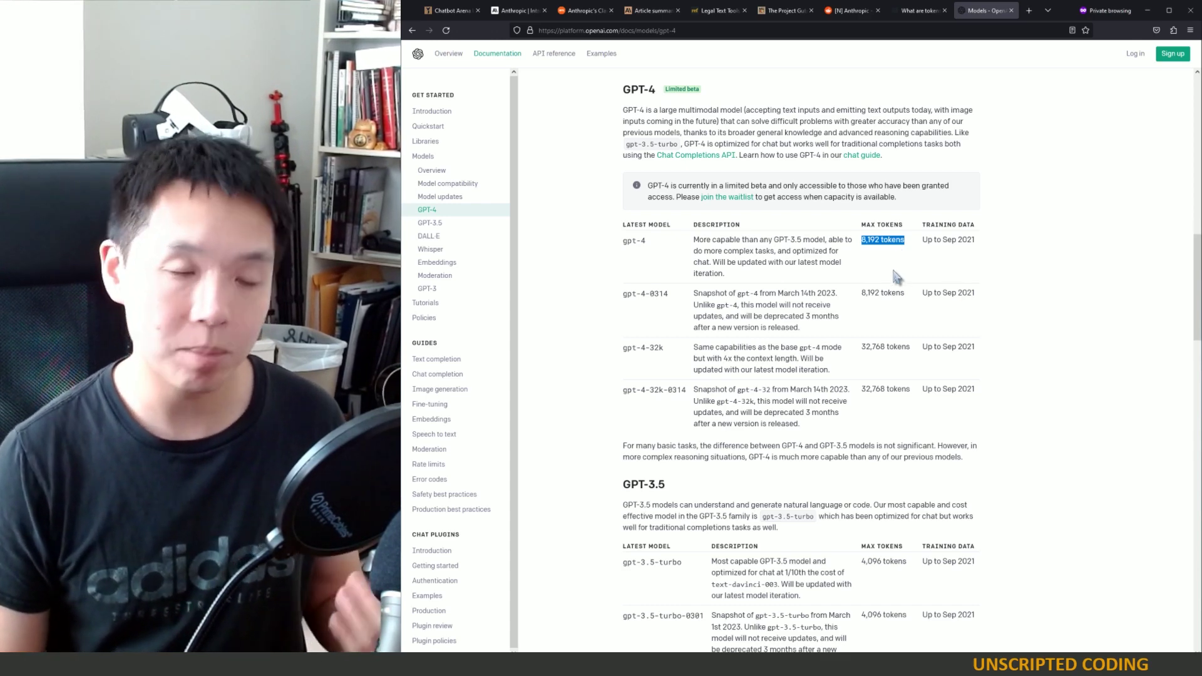
{"action": "left_click", "coordinate": [897, 276]}
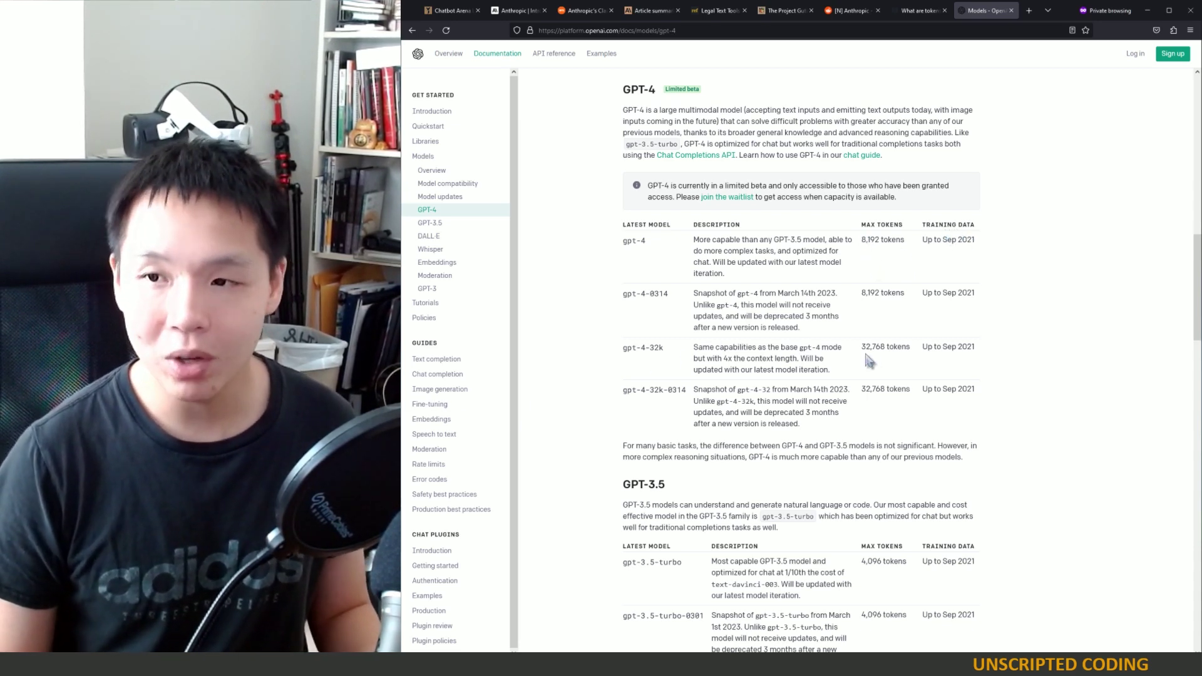
{"action": "left_click_drag", "start_coordinate": [862, 347], "coordinate": [922, 351]}
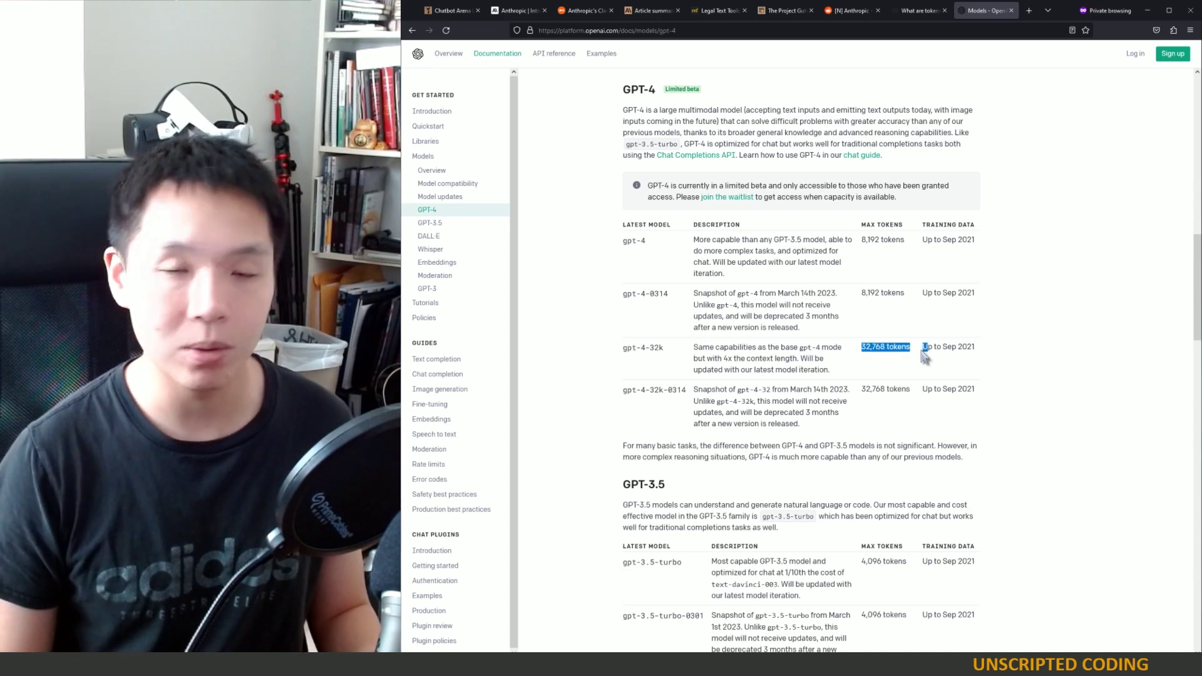
{"action": "left_click", "coordinate": [779, 350]}
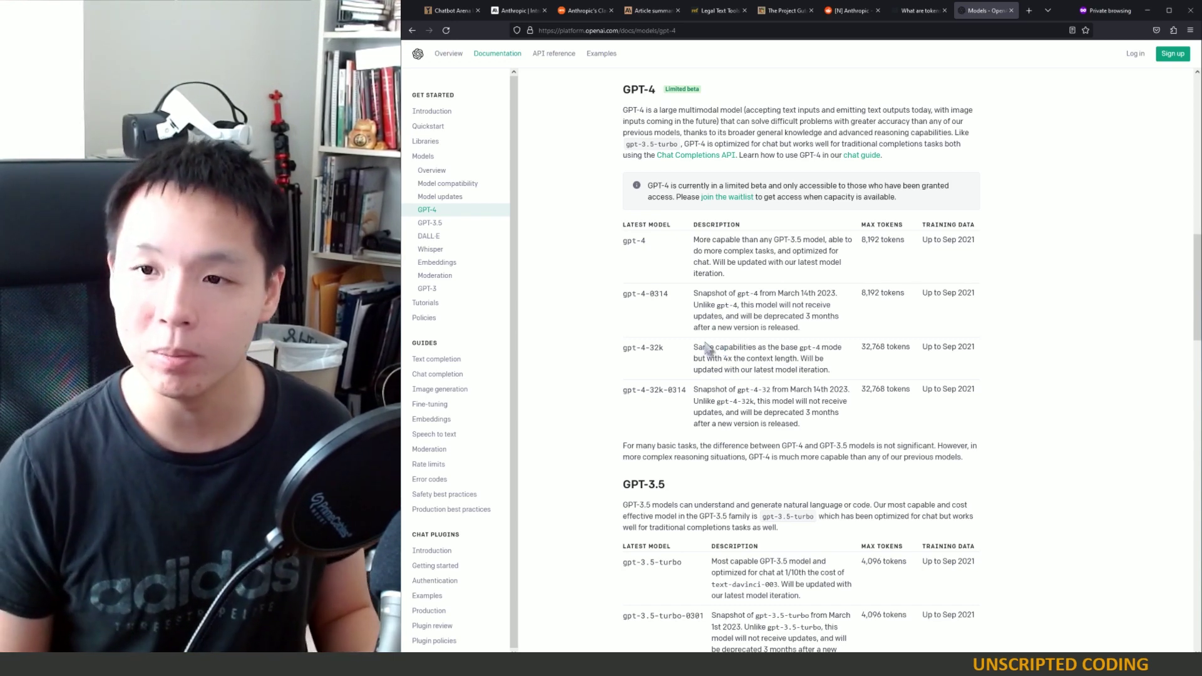
Select the gpt-4-32k description, then go back to Anthropic's 100K Context Windows article.
{"action": "triple_click", "coordinate": [726, 350]}
{"action": "left_click", "coordinate": [787, 360]}
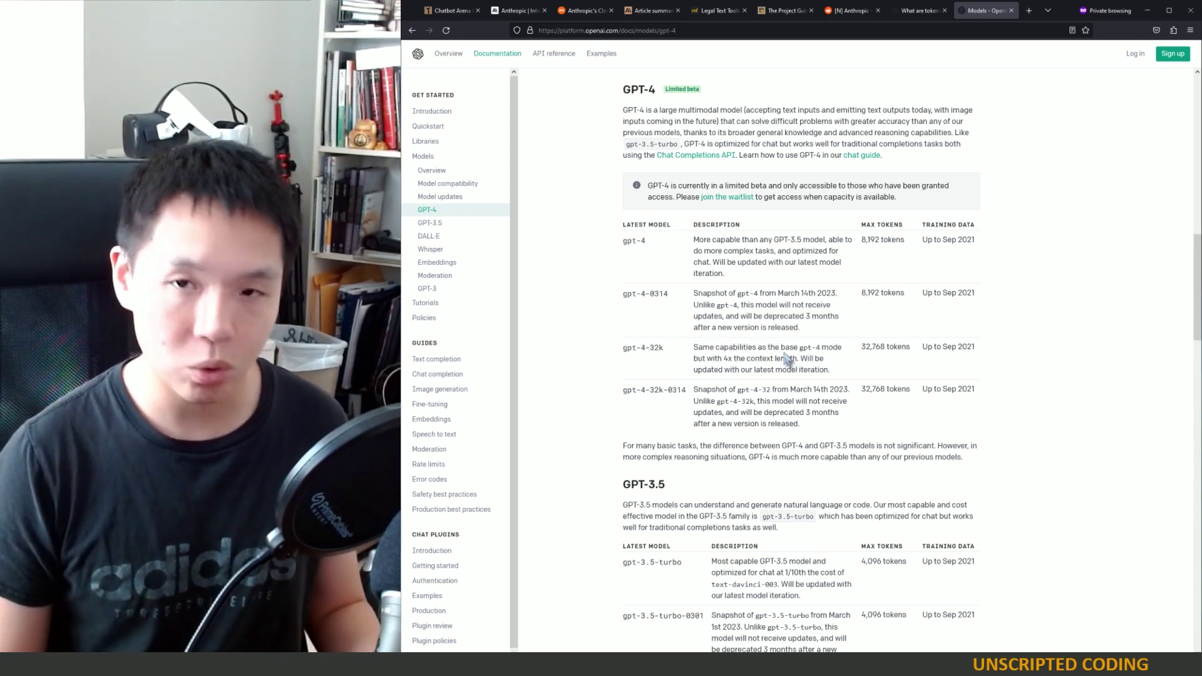
{"action": "left_click", "coordinate": [531, 15]}
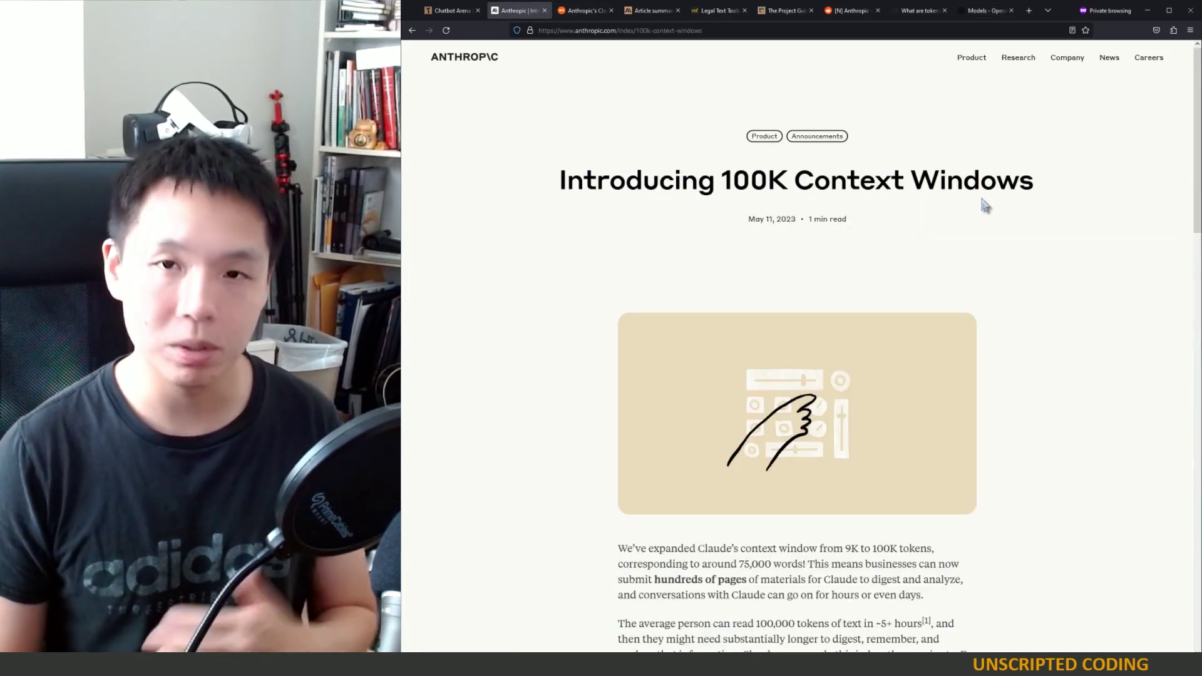
{"action": "left_click", "coordinate": [976, 17]}
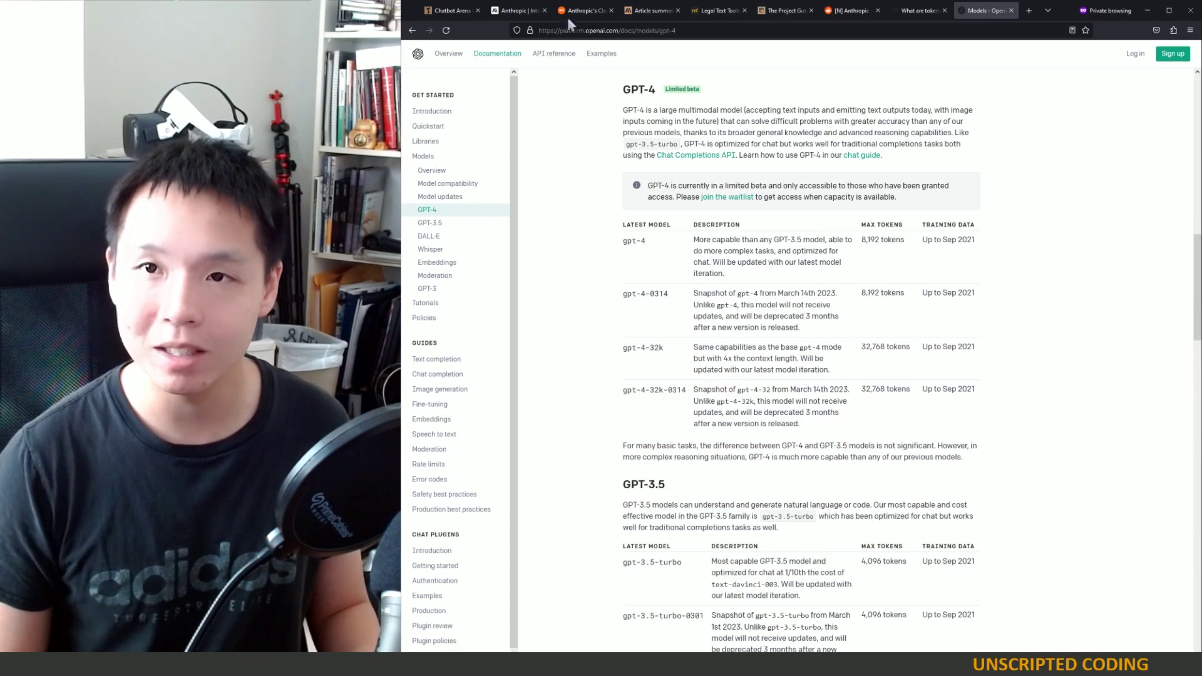
{"action": "left_click", "coordinate": [516, 12]}
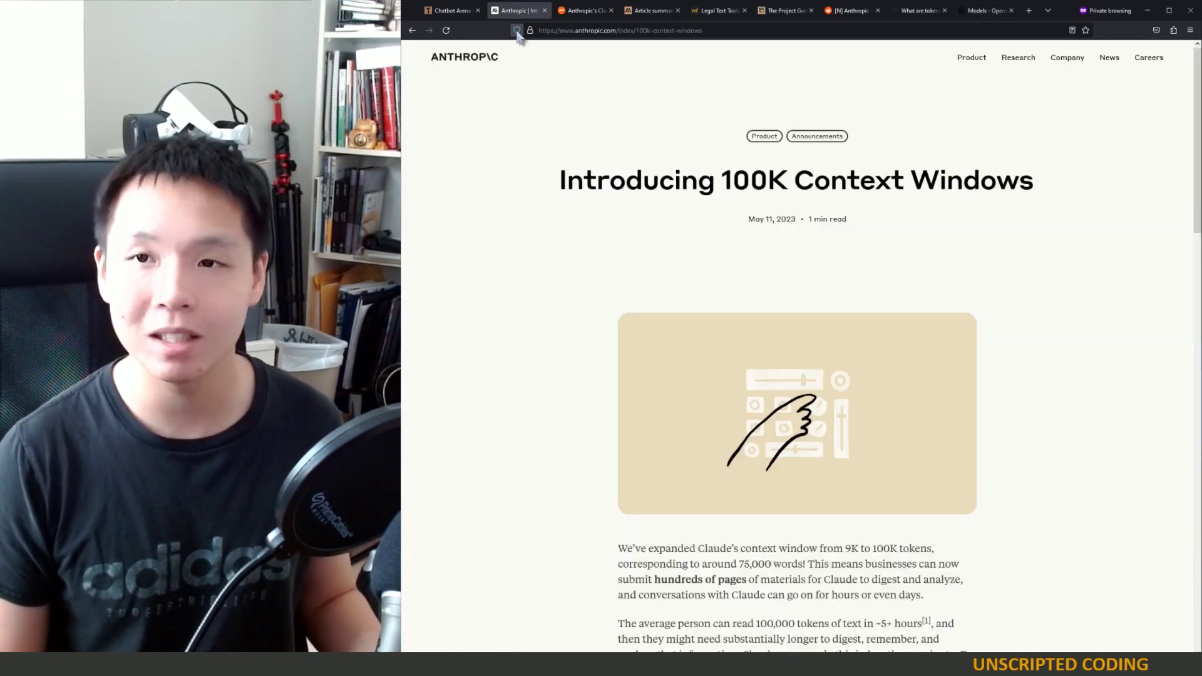
{"action": "left_click", "coordinate": [981, 11]}
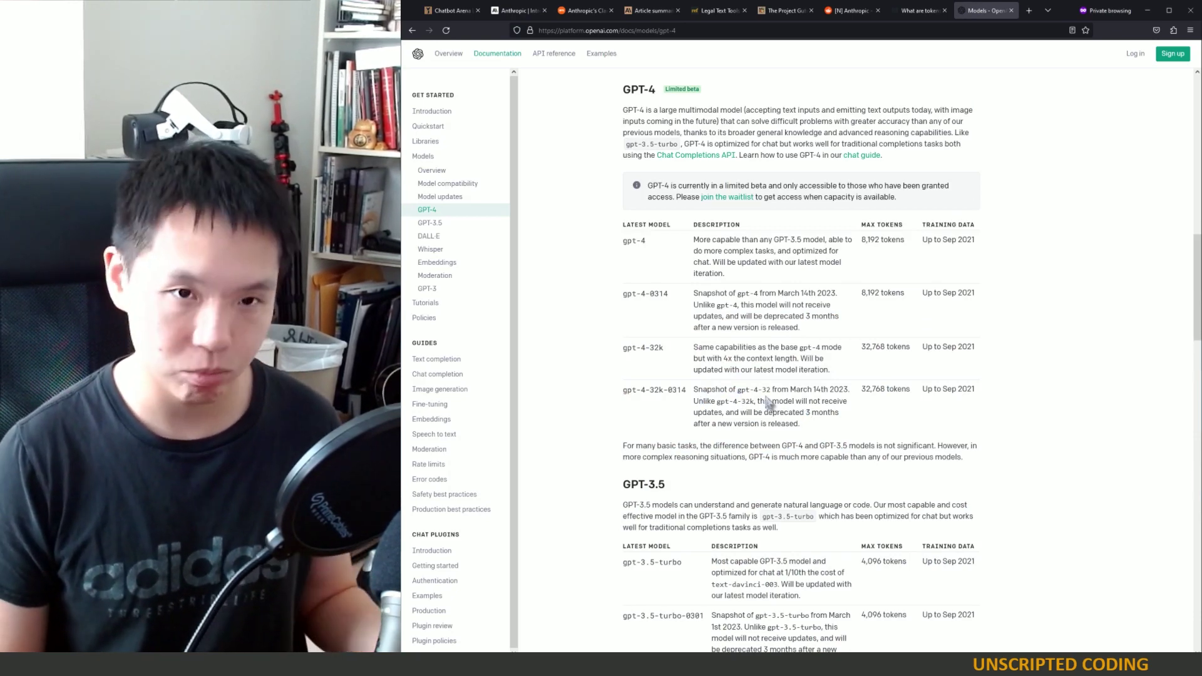
{"action": "left_click_drag", "start_coordinate": [850, 389], "coordinate": [905, 410]}
{"action": "left_click", "coordinate": [903, 410]}
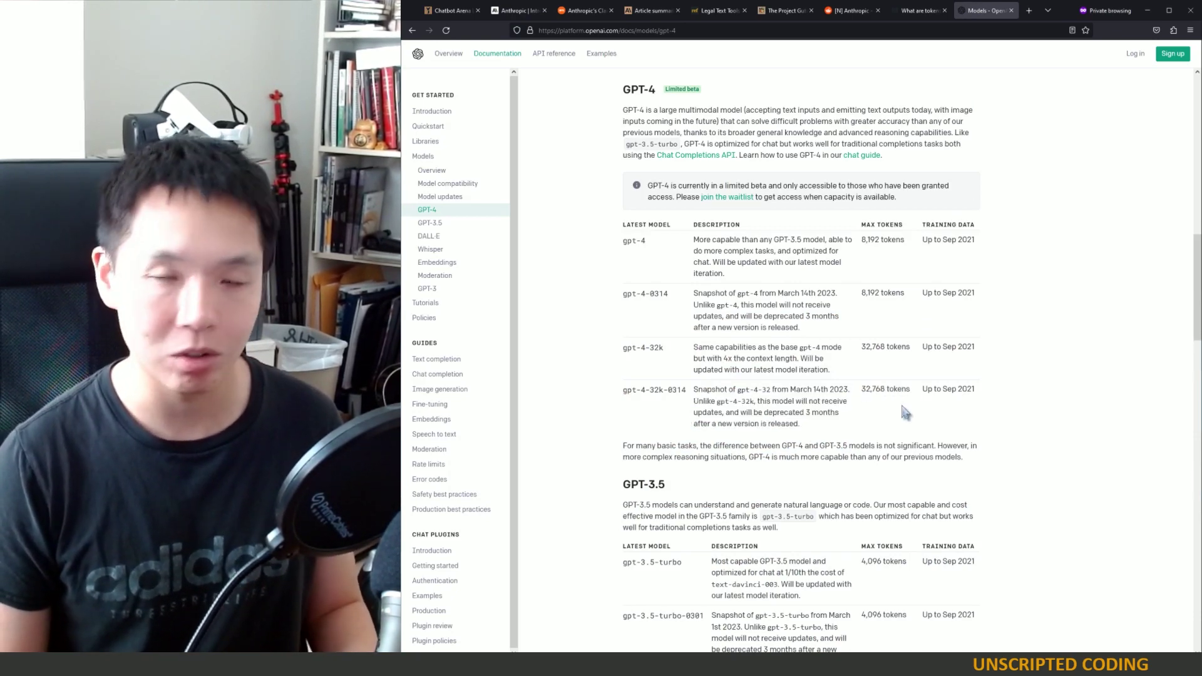
{"action": "left_click", "coordinate": [517, 11]}
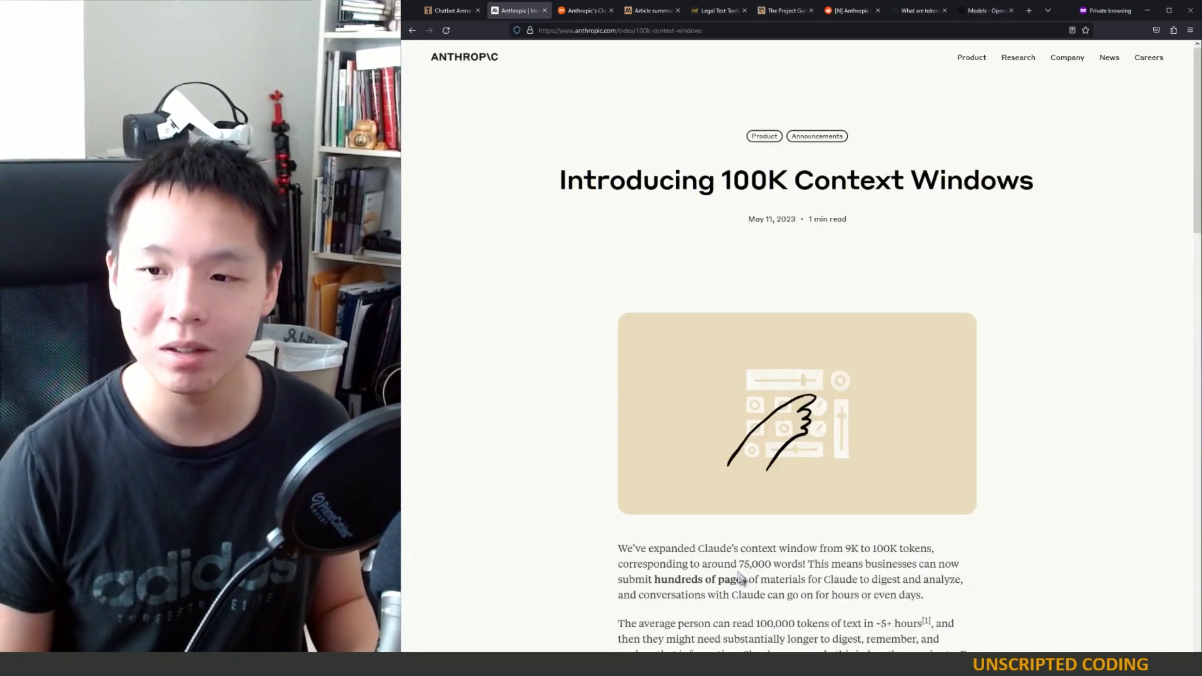
{"action": "left_click_drag", "start_coordinate": [737, 563], "coordinate": [781, 564]}
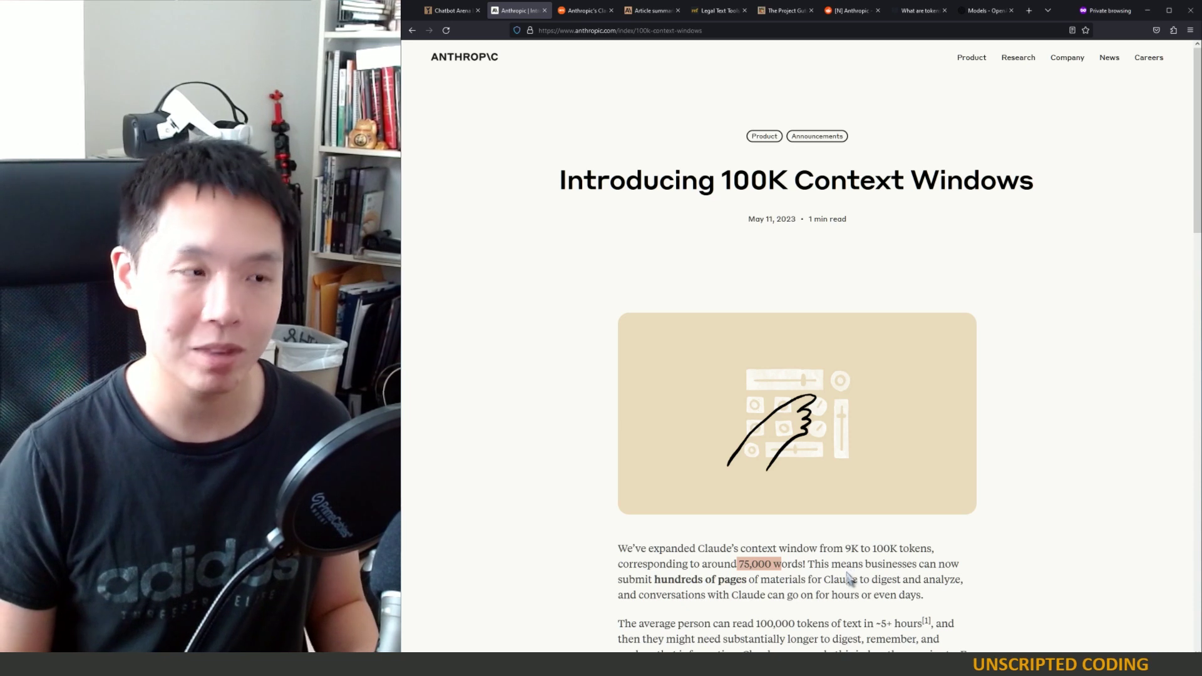
{"action": "left_click", "coordinate": [810, 580]}
{"action": "left_click_drag", "start_coordinate": [660, 579], "coordinate": [736, 579]}
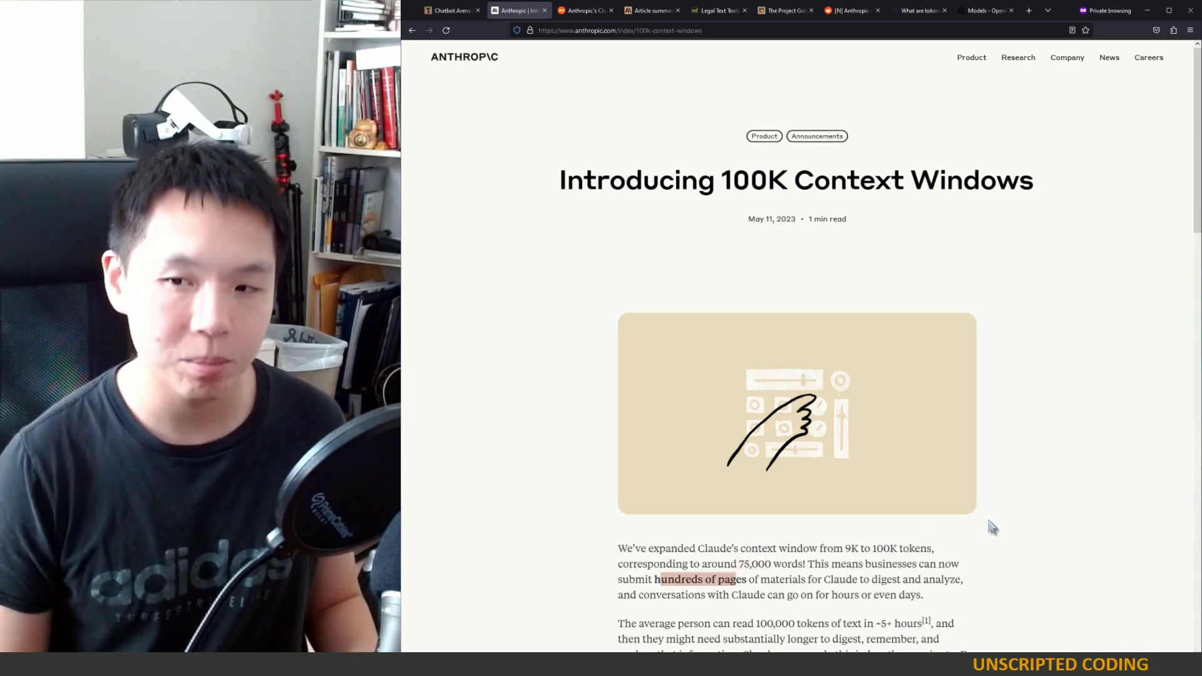
{"action": "left_click", "coordinate": [872, 538]}
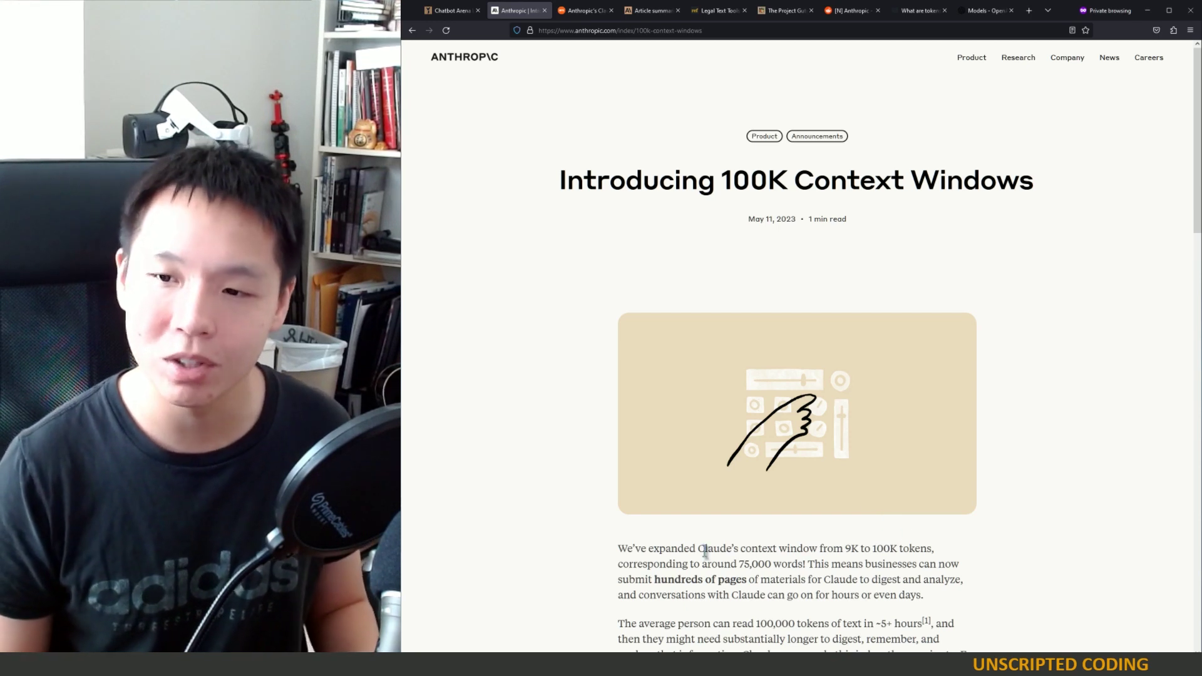
{"action": "left_click_drag", "start_coordinate": [705, 550], "coordinate": [903, 593]}
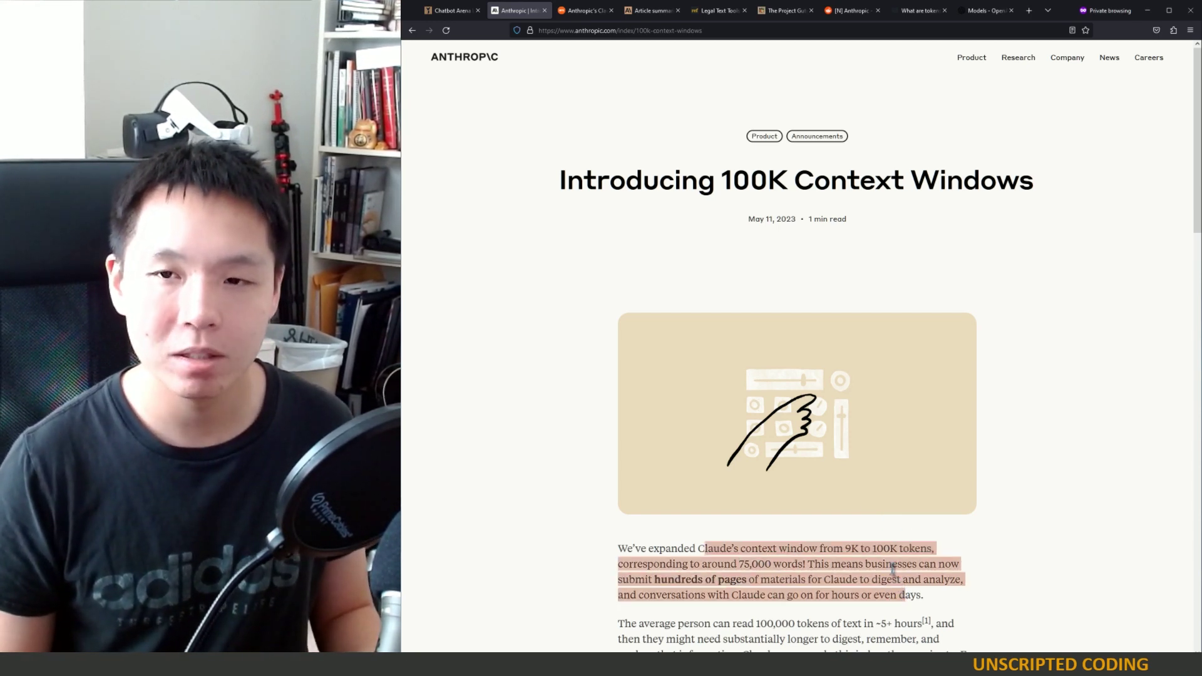
Glance at OpenAI's GPT-4 docs, then return to Anthropic's 100K Context Windows announcement.
{"action": "left_click", "coordinate": [935, 562]}
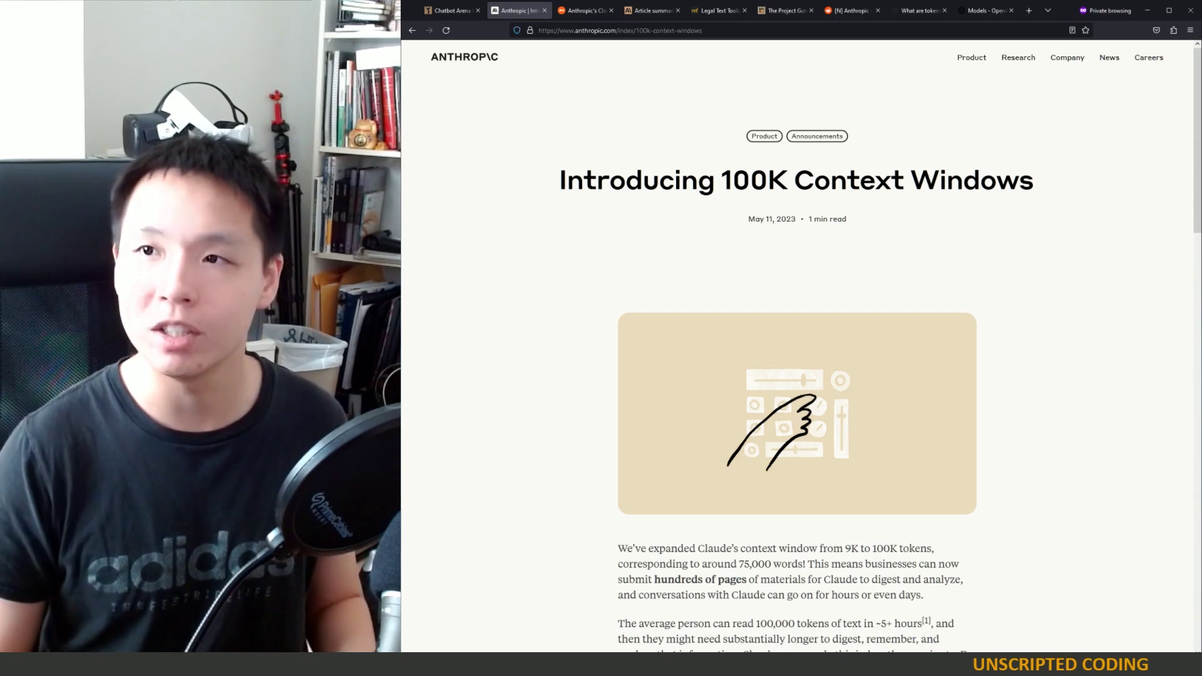
{"action": "left_click", "coordinate": [987, 12]}
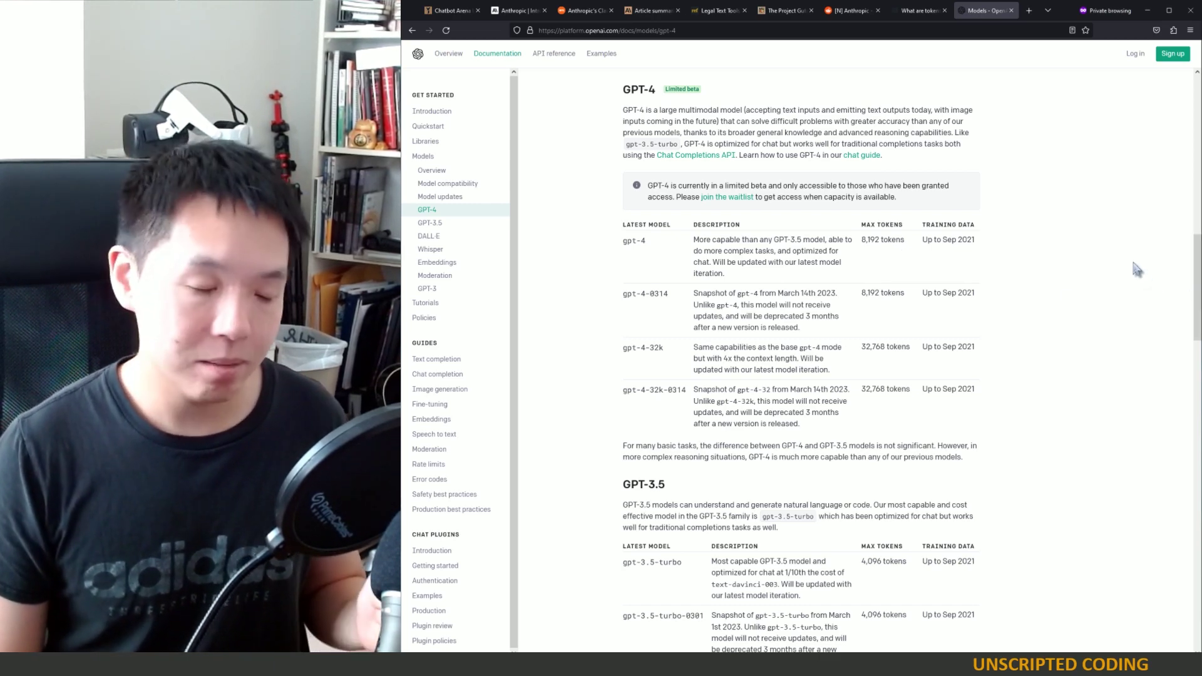
{"action": "left_click", "coordinate": [524, 14]}
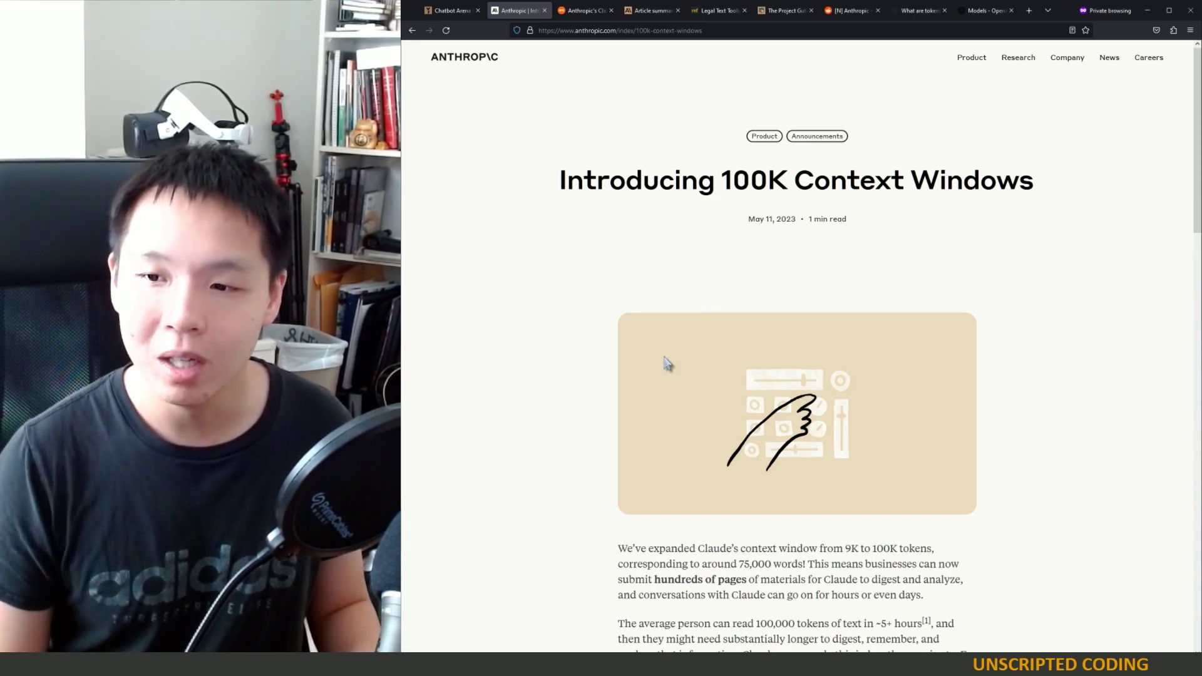
Open the Imgur image linked in the Reddit thread about Anthropic's 100K context.
{"action": "scroll", "coordinate": [668, 358], "scroll_direction": "down", "scroll_amount": 1}
{"action": "scroll", "coordinate": [652, 397], "scroll_direction": "down", "scroll_amount": 4}
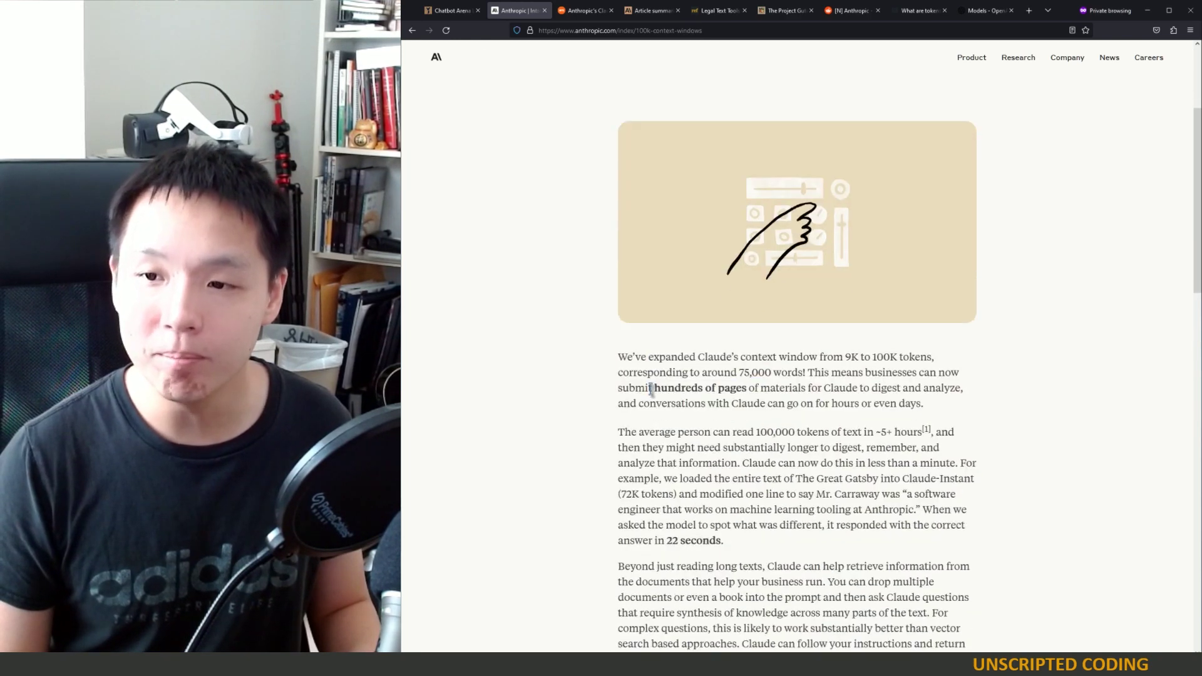
{"action": "left_click", "coordinate": [843, 12]}
{"action": "scroll", "coordinate": [896, 501], "scroll_direction": "up", "scroll_amount": 4}
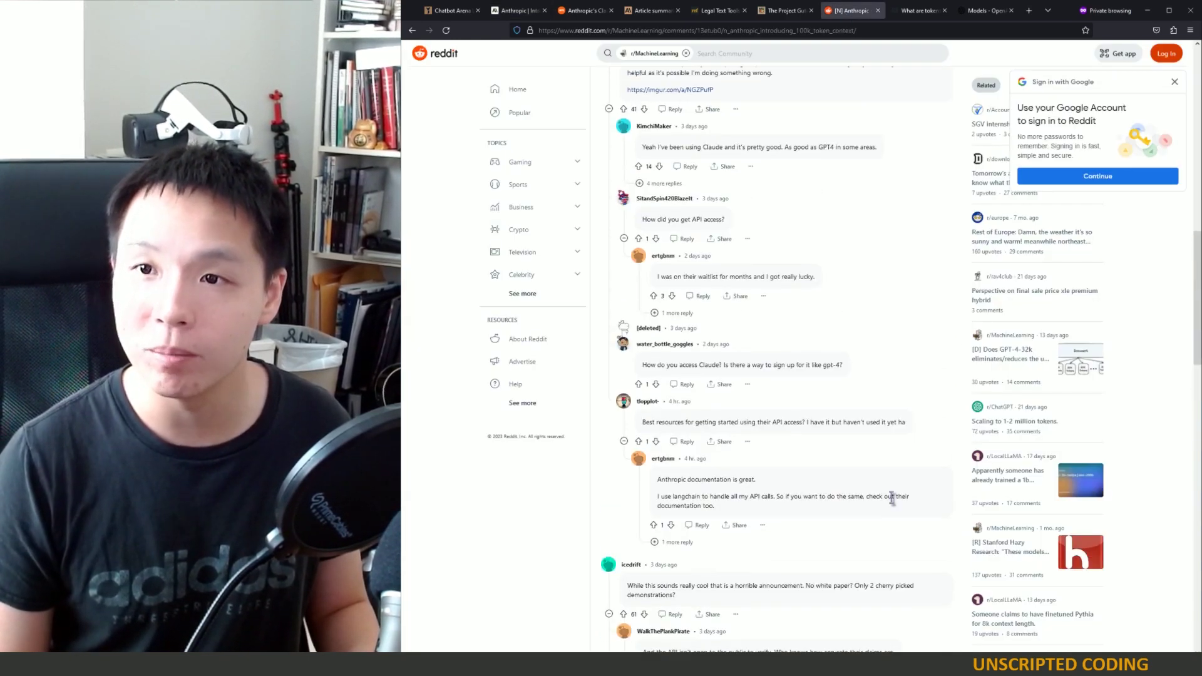
{"action": "left_click", "coordinate": [692, 234]}
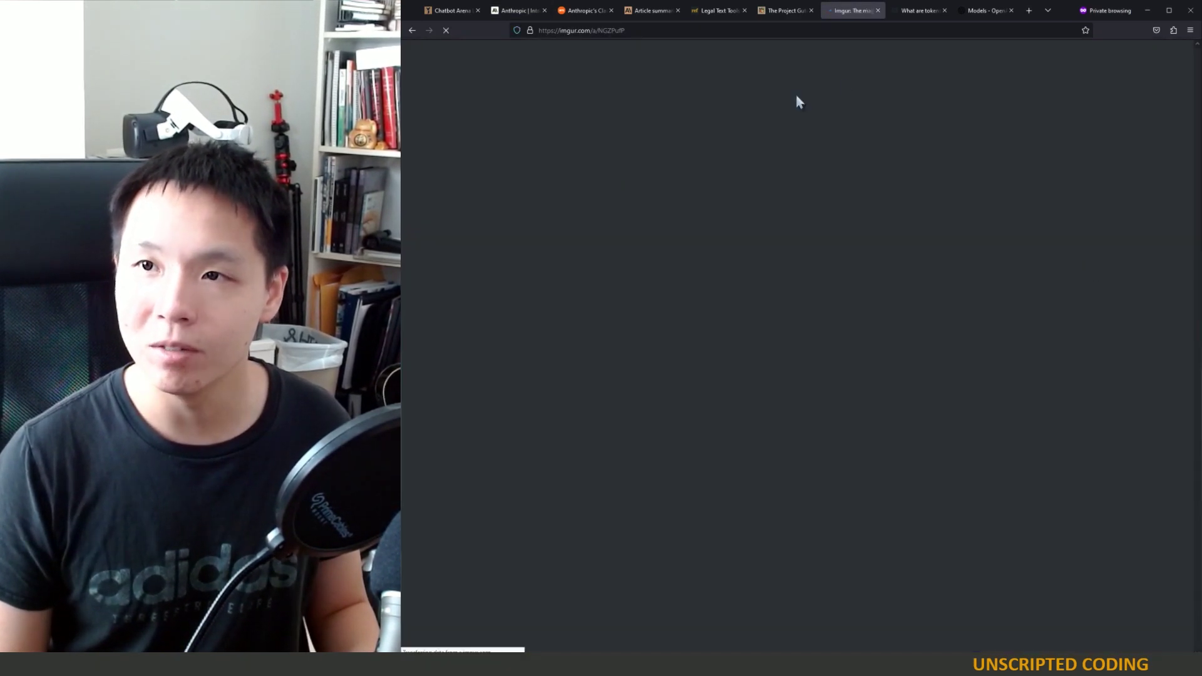
Zoom the Imgur page in and view the claude-v1.3-100k results table enlarged.
{"action": "left_click", "coordinate": [785, 13]}
{"action": "left_click", "coordinate": [851, 10]}
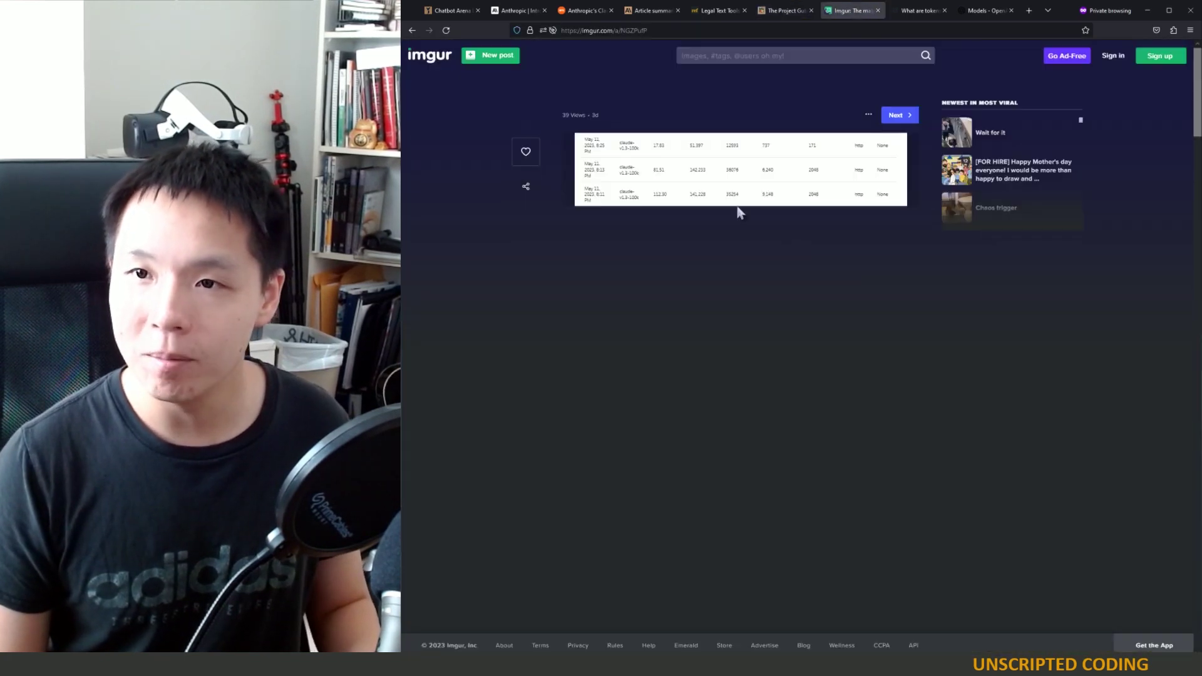
{"action": "key", "text": "ctrl+plus"}
{"action": "key", "text": "ctrl+plus"}
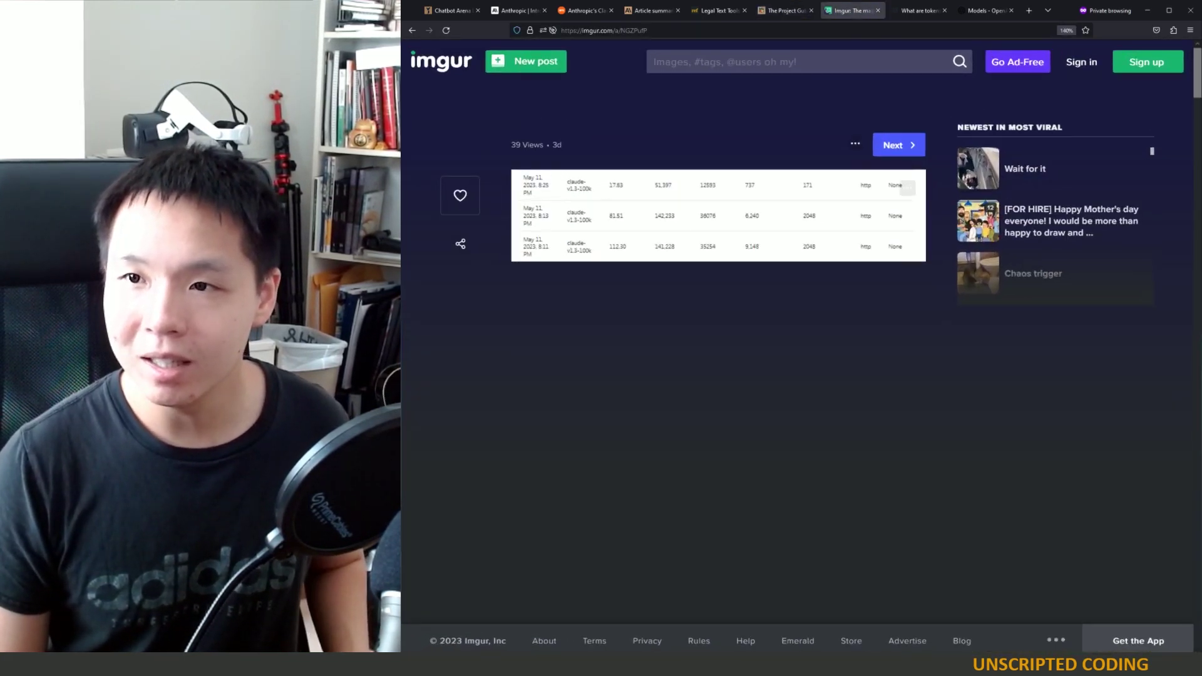
{"action": "left_click", "coordinate": [907, 188]}
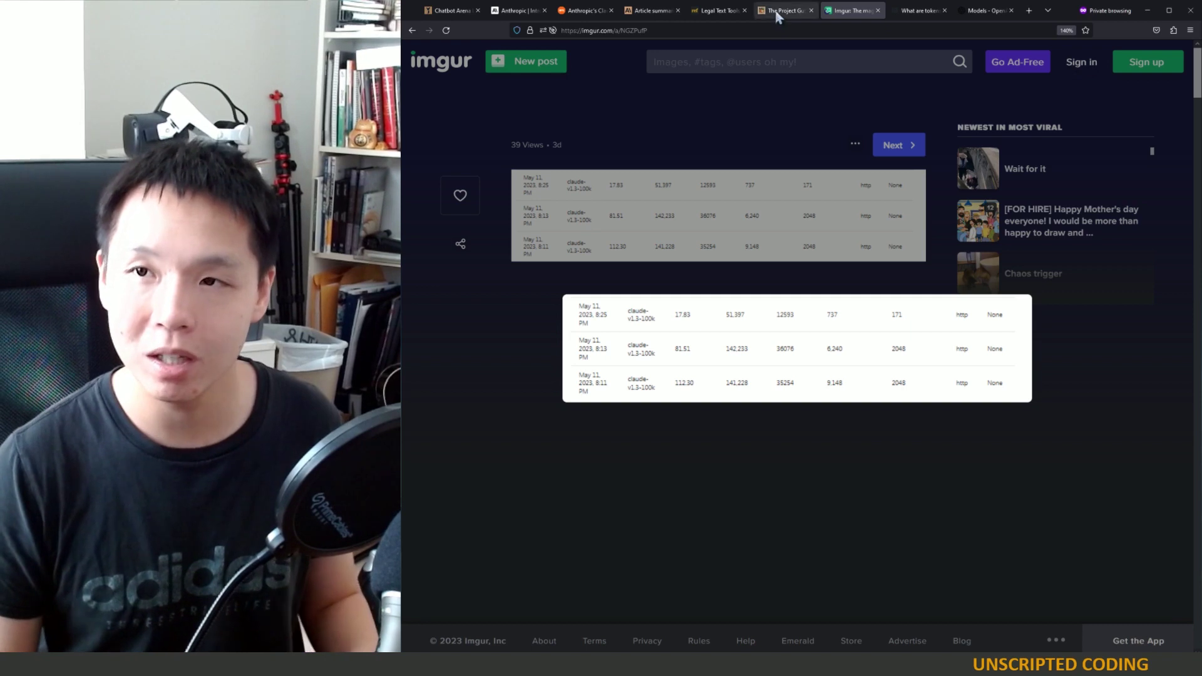
{"action": "left_click", "coordinate": [726, 133]}
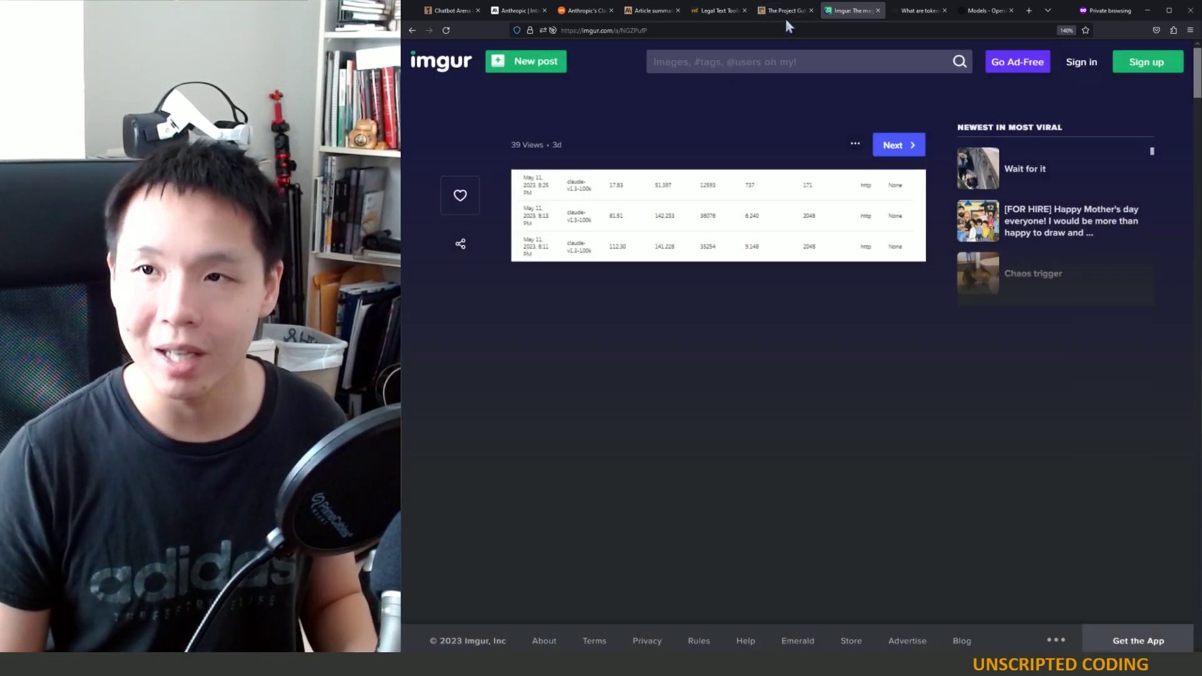
Go to the Alice in Wonderland ebook and locate the start of Chapter I.
{"action": "left_click", "coordinate": [574, 13]}
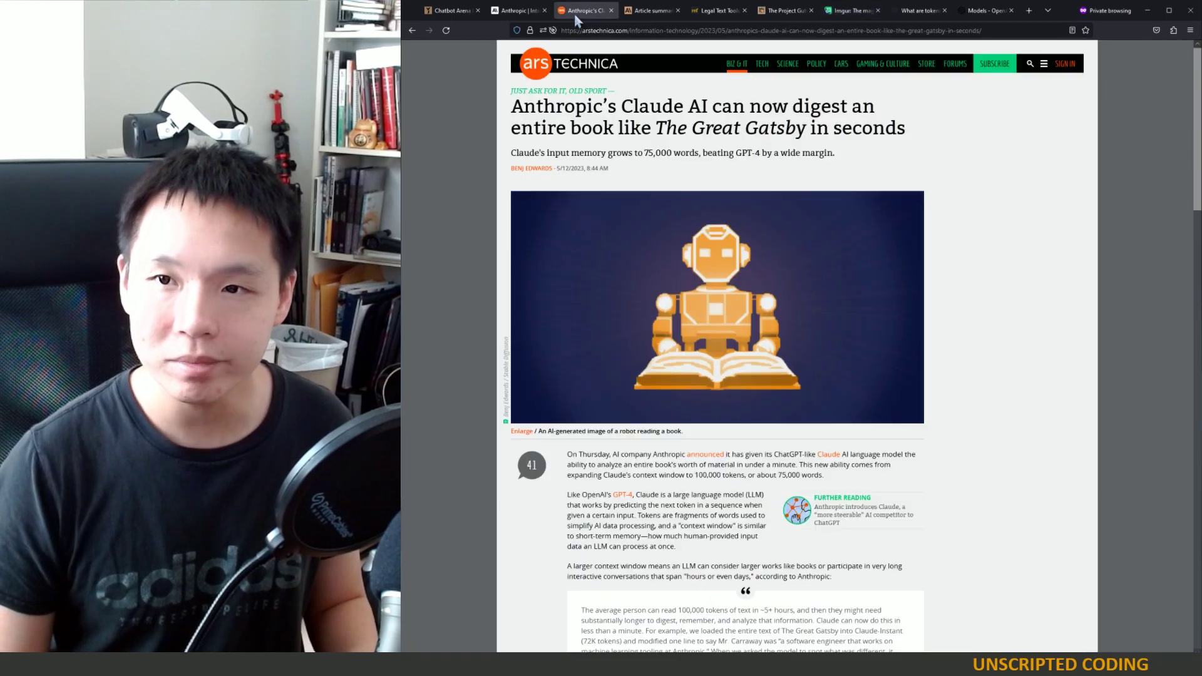
{"action": "left_click", "coordinate": [510, 12]}
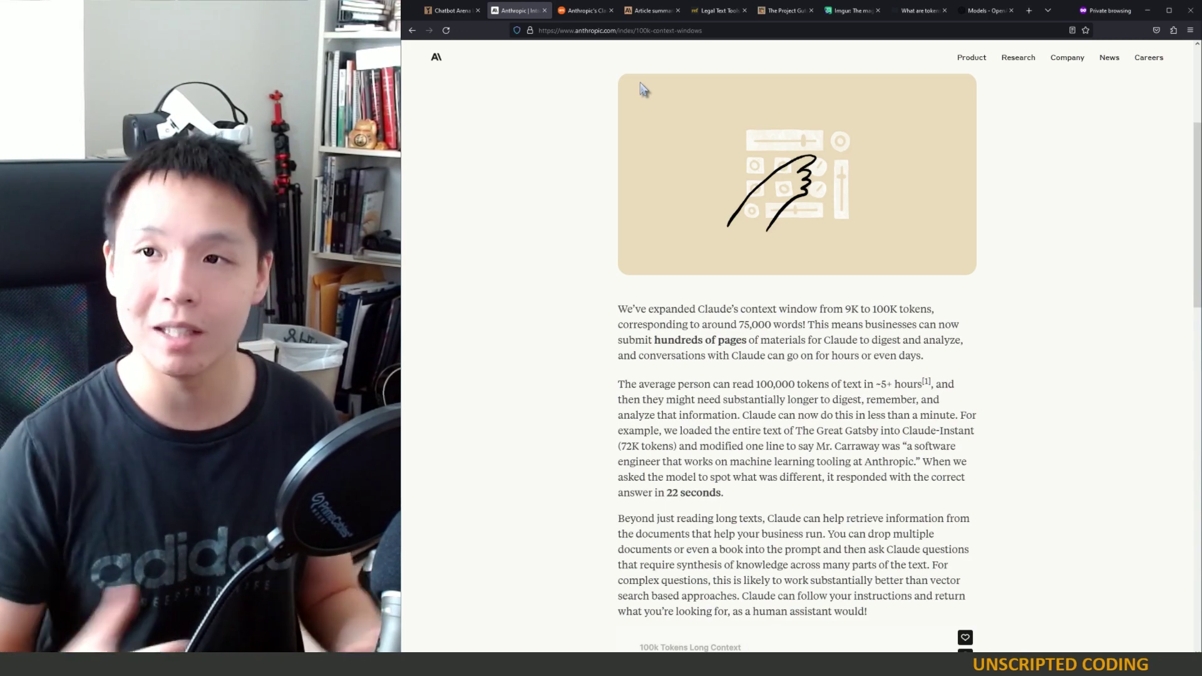
{"action": "left_click", "coordinate": [781, 11]}
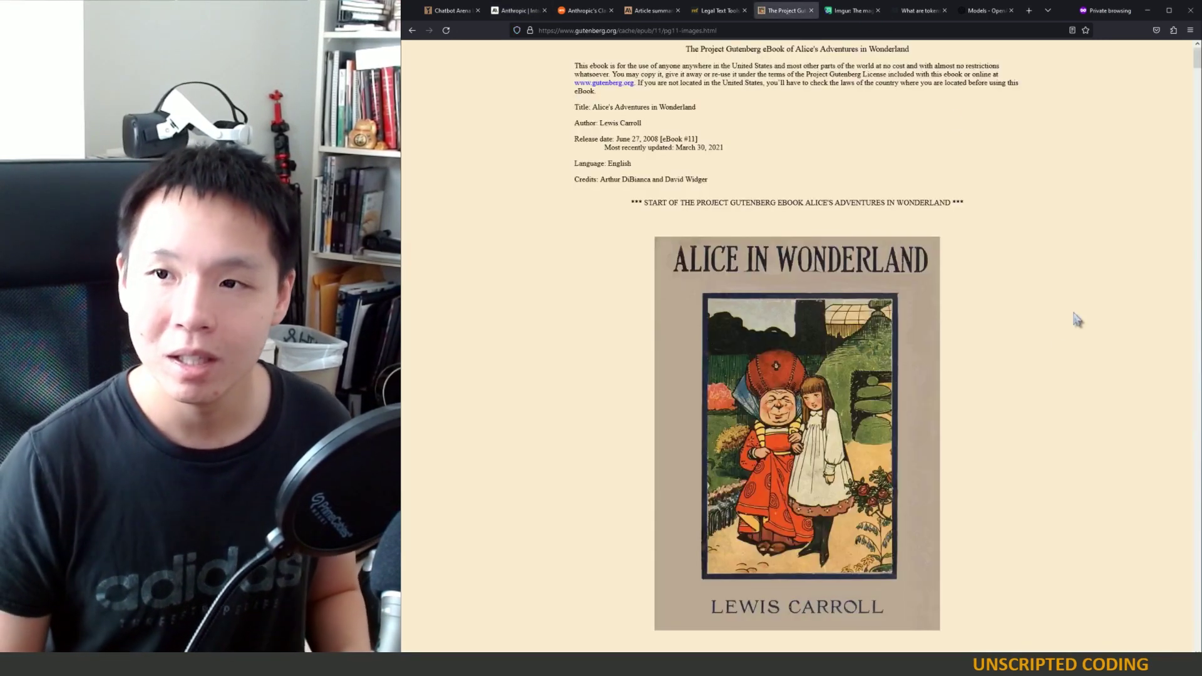
{"action": "scroll", "coordinate": [994, 402], "scroll_direction": "down", "scroll_amount": 4}
{"action": "scroll", "coordinate": [994, 402], "scroll_direction": "up", "scroll_amount": 4}
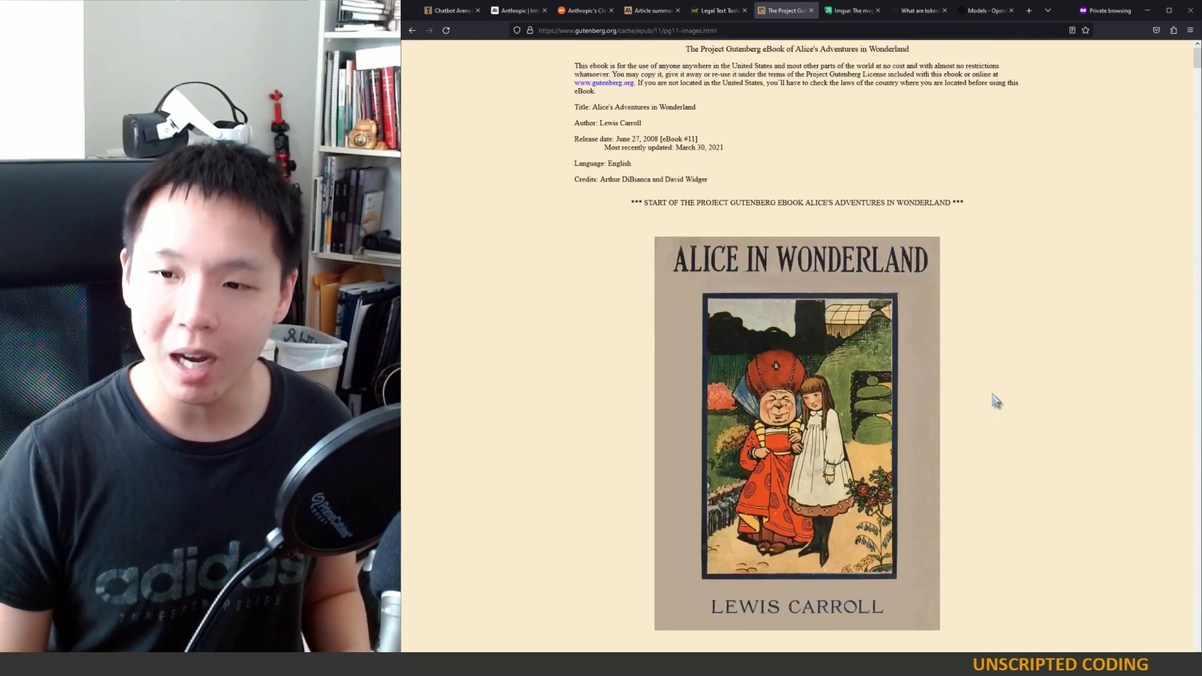
{"action": "scroll", "coordinate": [994, 403], "scroll_direction": "down", "scroll_amount": 4}
{"action": "scroll", "coordinate": [994, 402], "scroll_direction": "down", "scroll_amount": 4}
{"action": "scroll", "coordinate": [1002, 392], "scroll_direction": "up", "scroll_amount": 3}
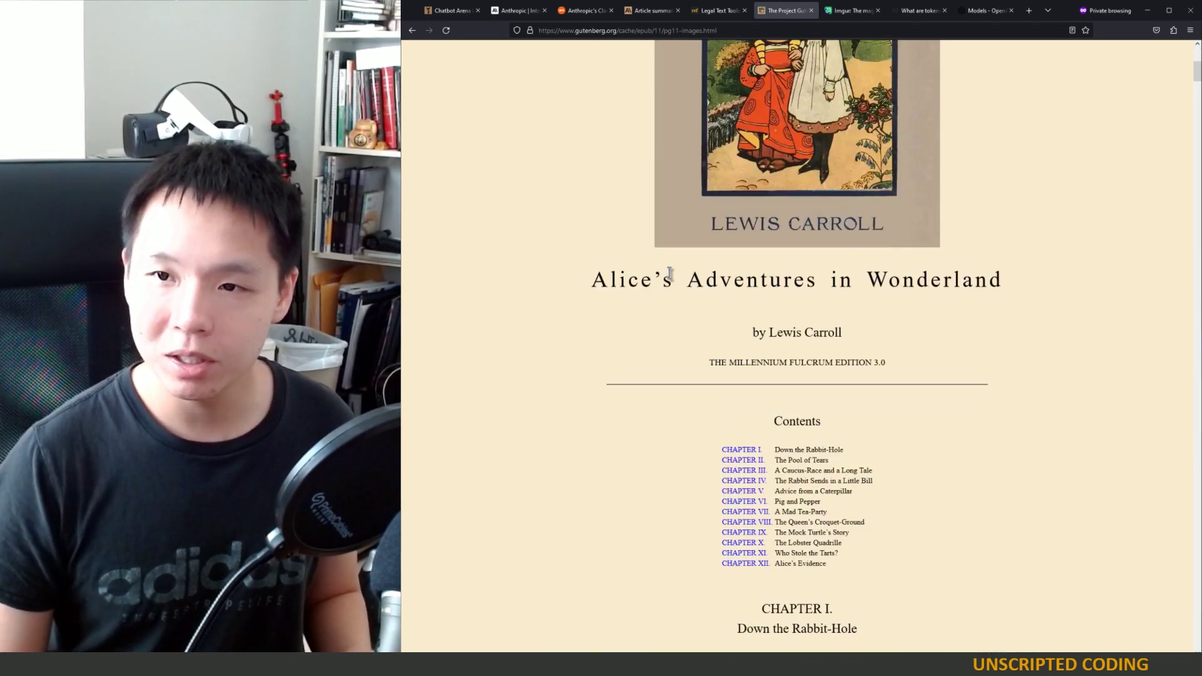
{"action": "scroll", "coordinate": [820, 418], "scroll_direction": "down", "scroll_amount": 4}
{"action": "scroll", "coordinate": [820, 418], "scroll_direction": "up", "scroll_amount": 2}
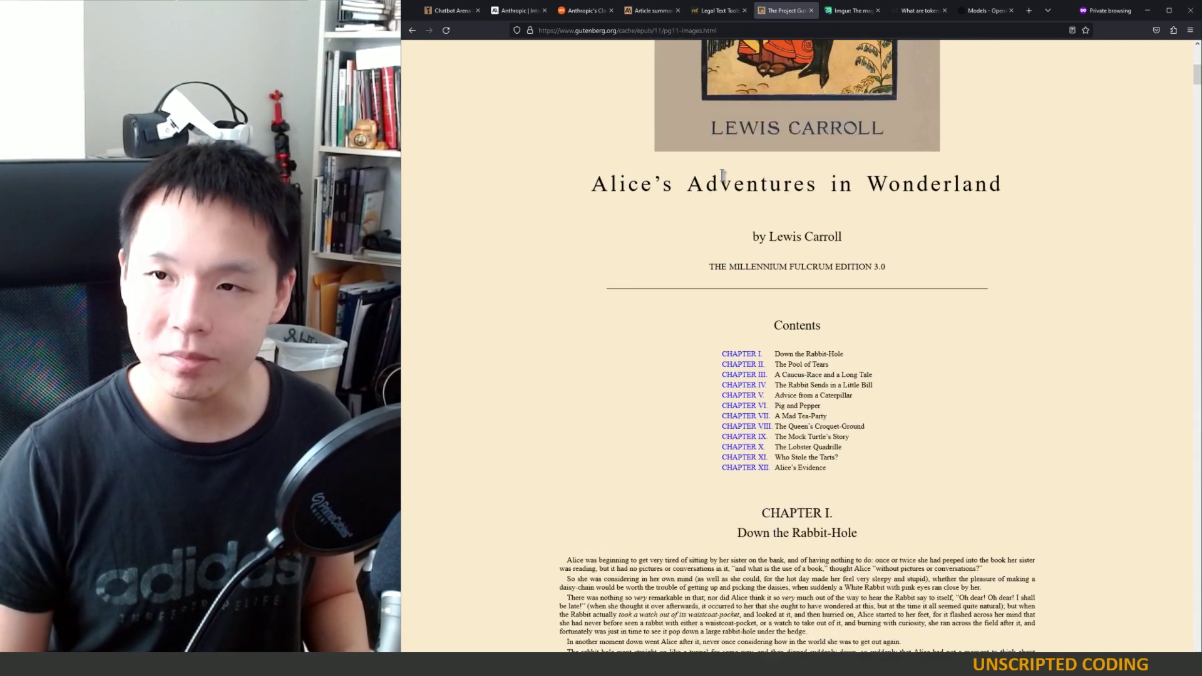
{"action": "scroll", "coordinate": [939, 461], "scroll_direction": "down", "scroll_amount": 2}
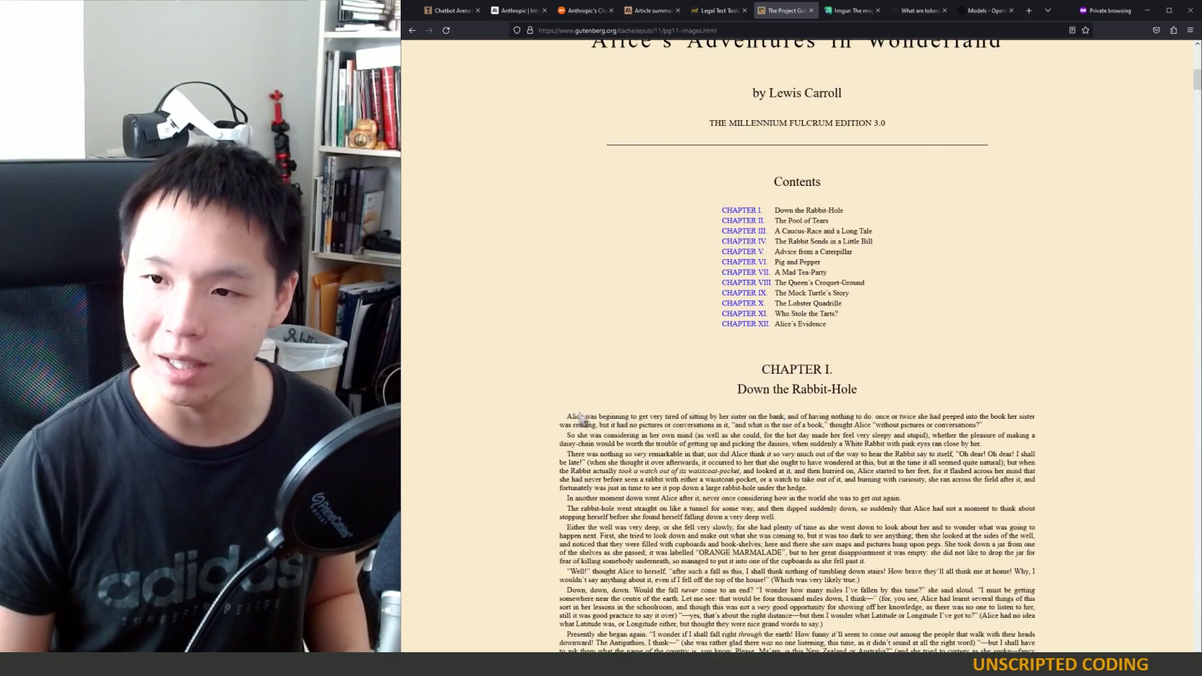
Select the Alice text from Chapter I through the end of Chapter VII and copy it.
{"action": "left_click_drag", "start_coordinate": [770, 385], "coordinate": [908, 519]}
{"action": "scroll", "coordinate": [939, 538], "scroll_direction": "down", "scroll_amount": 10}
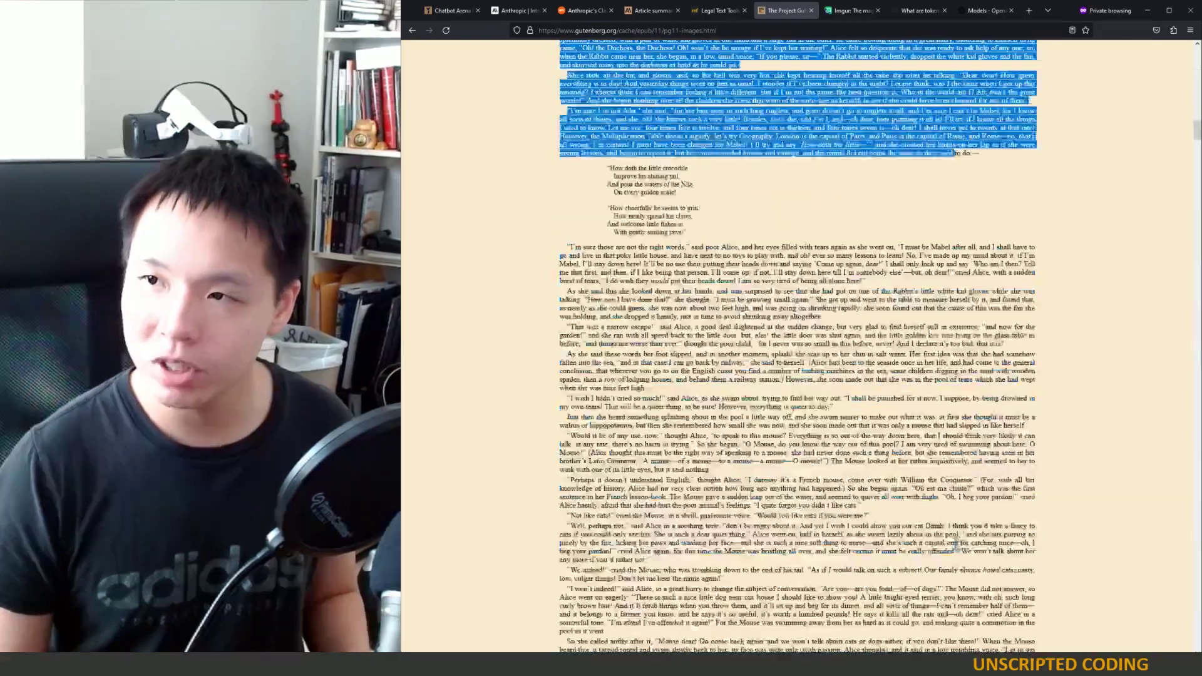
{"action": "scroll", "coordinate": [959, 559], "scroll_direction": "down", "scroll_amount": 10}
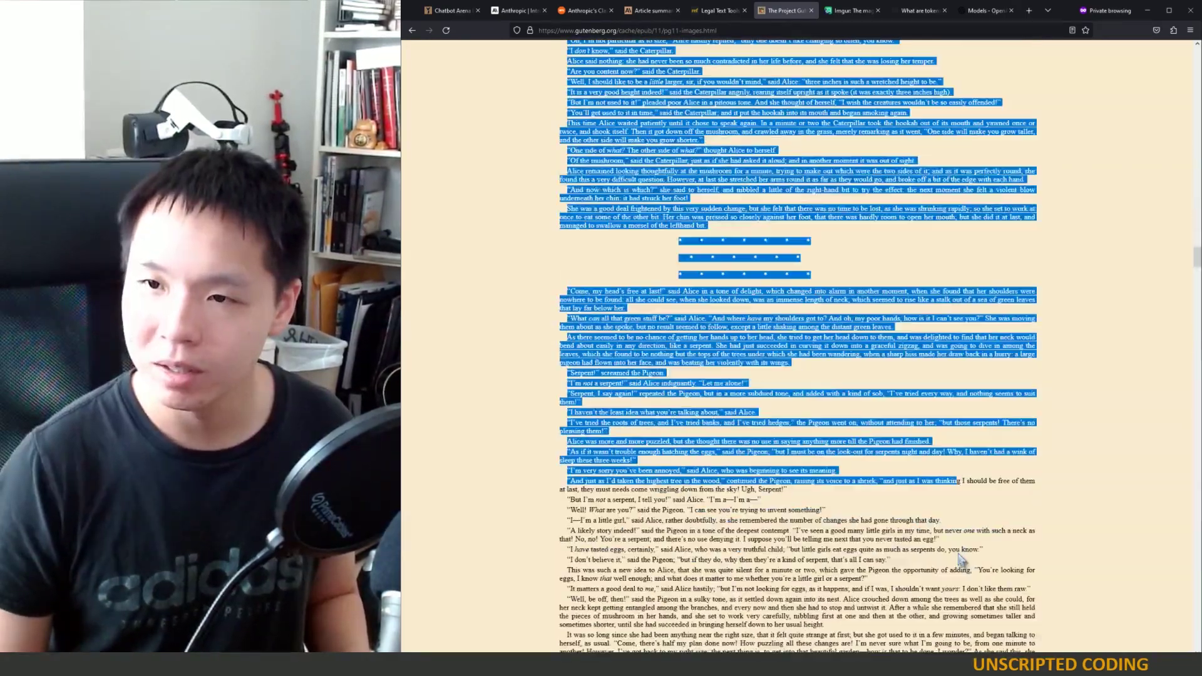
{"action": "left_click", "coordinate": [957, 547], "text": "shift"}
{"action": "scroll", "coordinate": [958, 547], "scroll_direction": "down", "scroll_amount": 7}
{"action": "left_click", "coordinate": [956, 543], "text": "shift"}
{"action": "scroll", "coordinate": [957, 540], "scroll_direction": "down", "scroll_amount": 10}
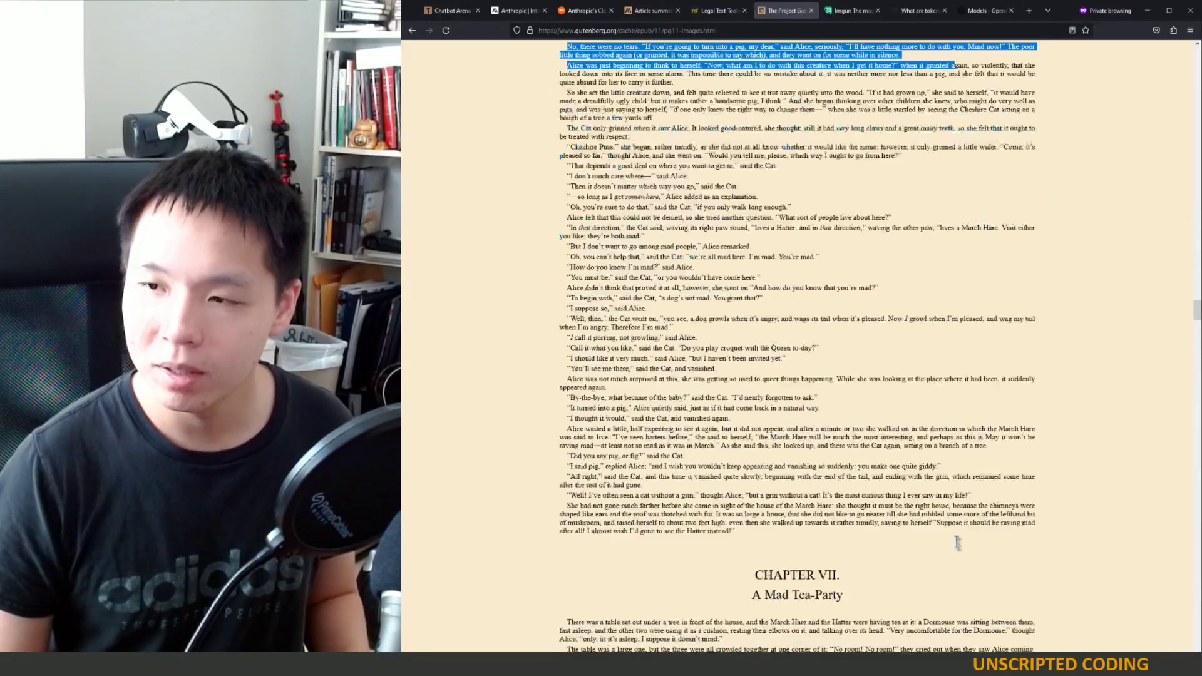
{"action": "left_click", "coordinate": [957, 541], "text": "shift"}
{"action": "scroll", "coordinate": [960, 551], "scroll_direction": "down", "scroll_amount": 6}
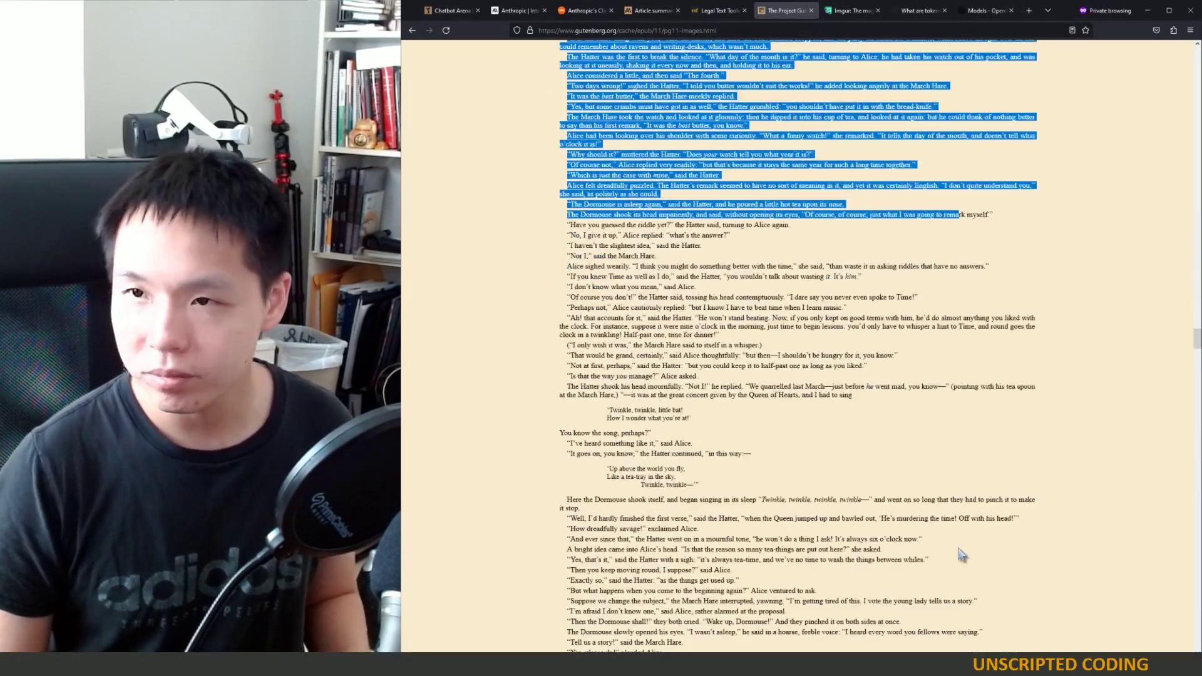
{"action": "left_click", "coordinate": [903, 518], "text": "shift"}
{"action": "scroll", "coordinate": [903, 518], "scroll_direction": "down", "scroll_amount": 10}
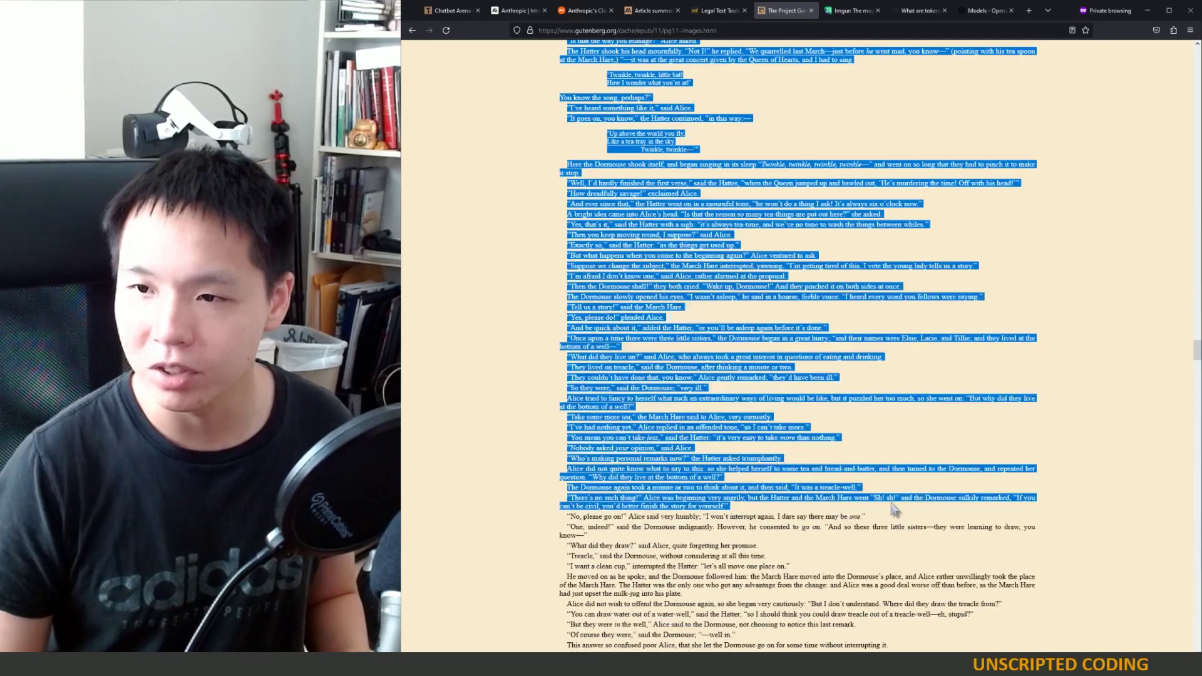
{"action": "left_click", "coordinate": [687, 459], "text": "shift"}
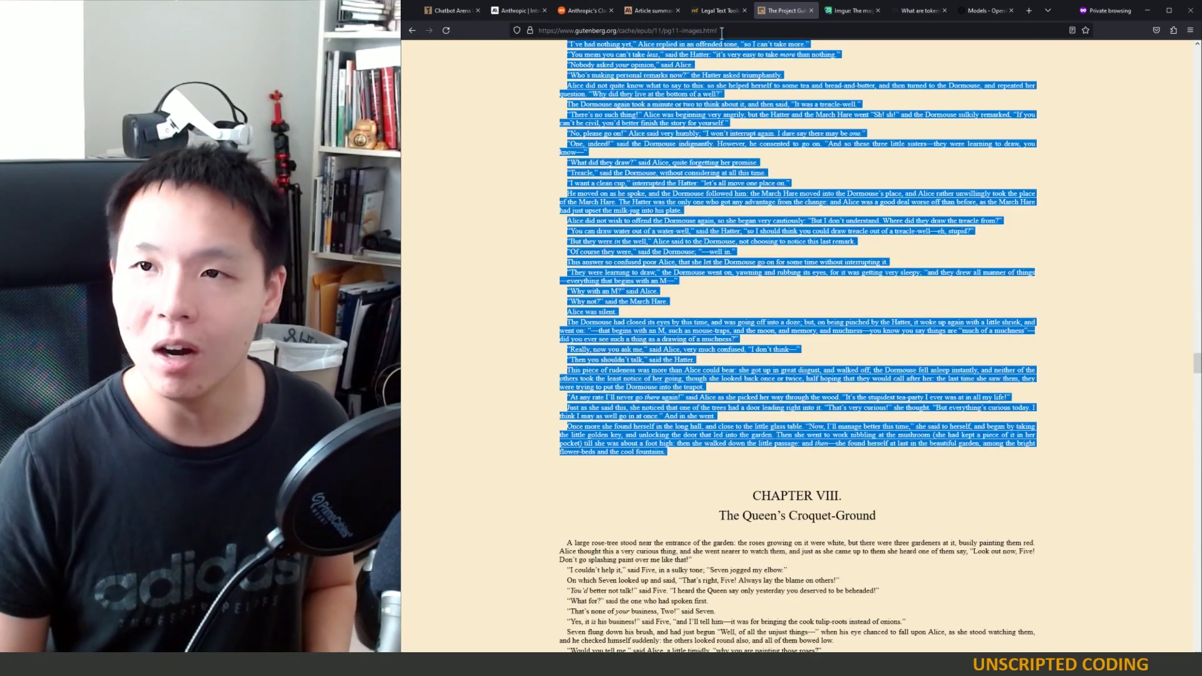
{"action": "scroll", "coordinate": [814, 388], "scroll_direction": "down", "scroll_amount": 5}
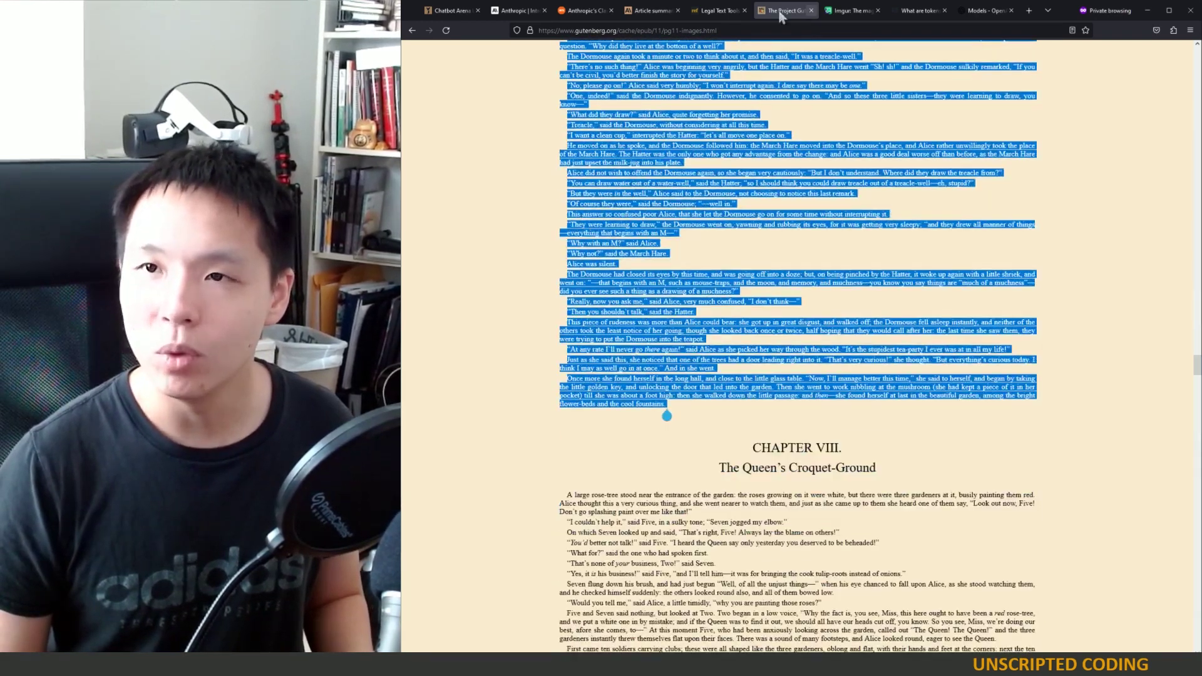
{"action": "key", "text": "ctrl+Page_Up"}
Paste the Alice chapters into Legal Text Tools and highlight the 15237 word count.
{"action": "key", "text": "ctrl+v"}
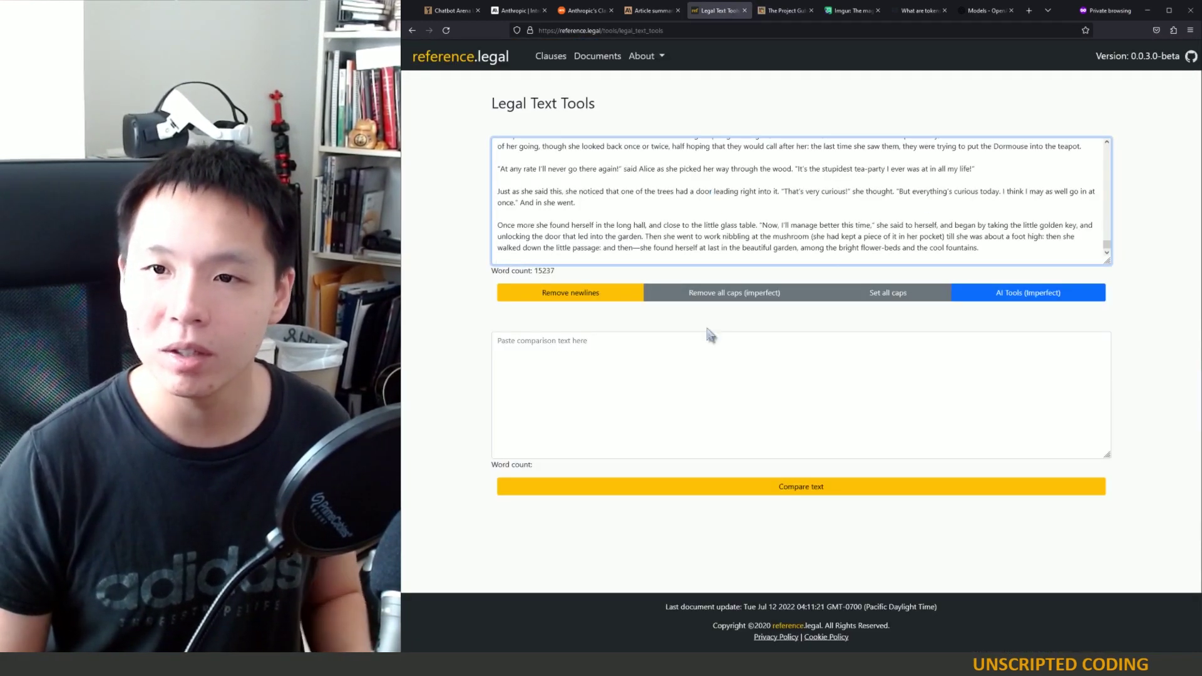
{"action": "double_click", "coordinate": [539, 271]}
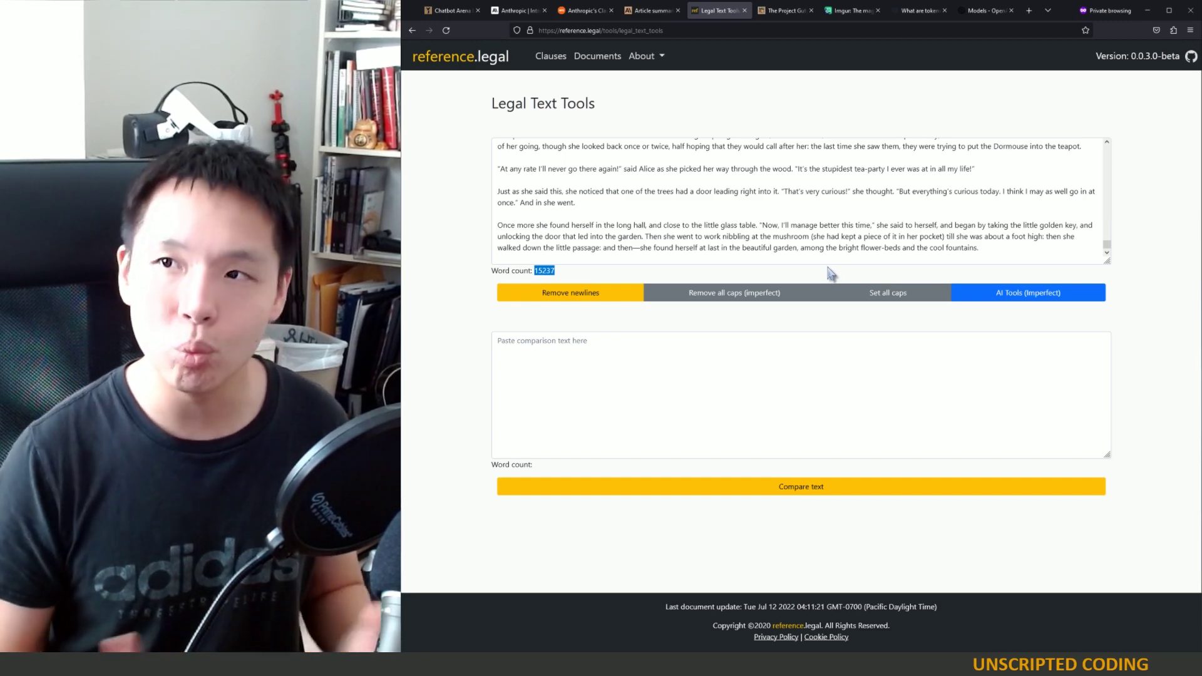
{"action": "left_click", "coordinate": [969, 10]}
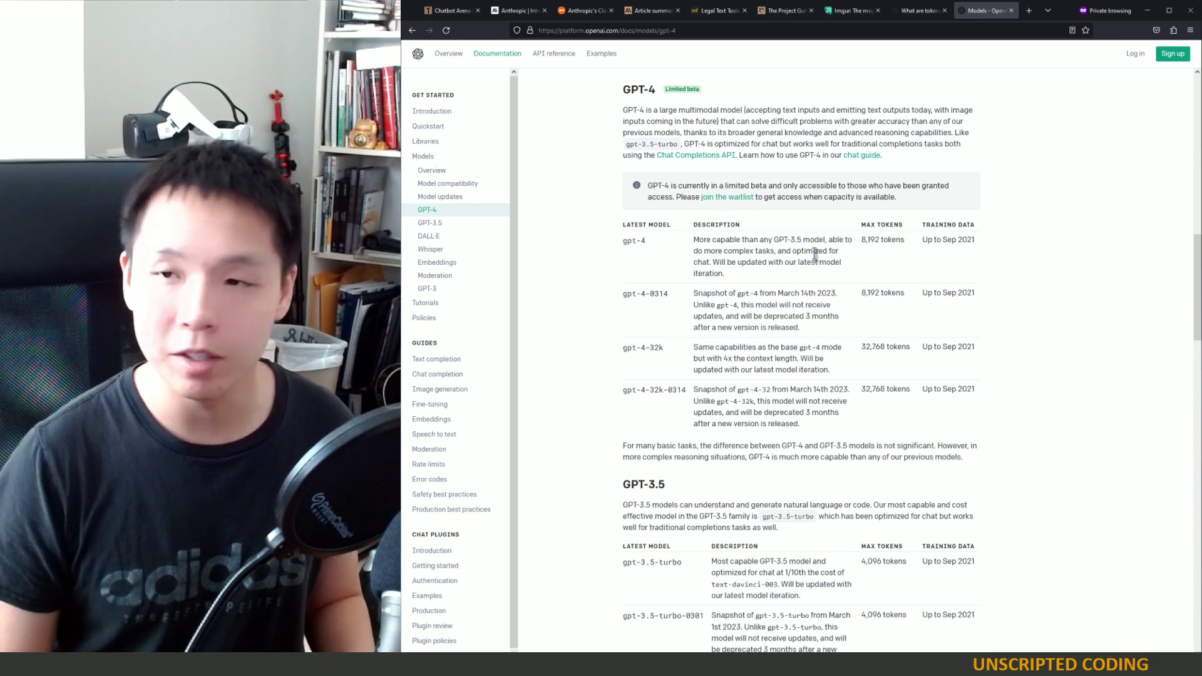
{"action": "left_click_drag", "start_coordinate": [814, 251], "coordinate": [927, 255]}
{"action": "left_click", "coordinate": [884, 257]}
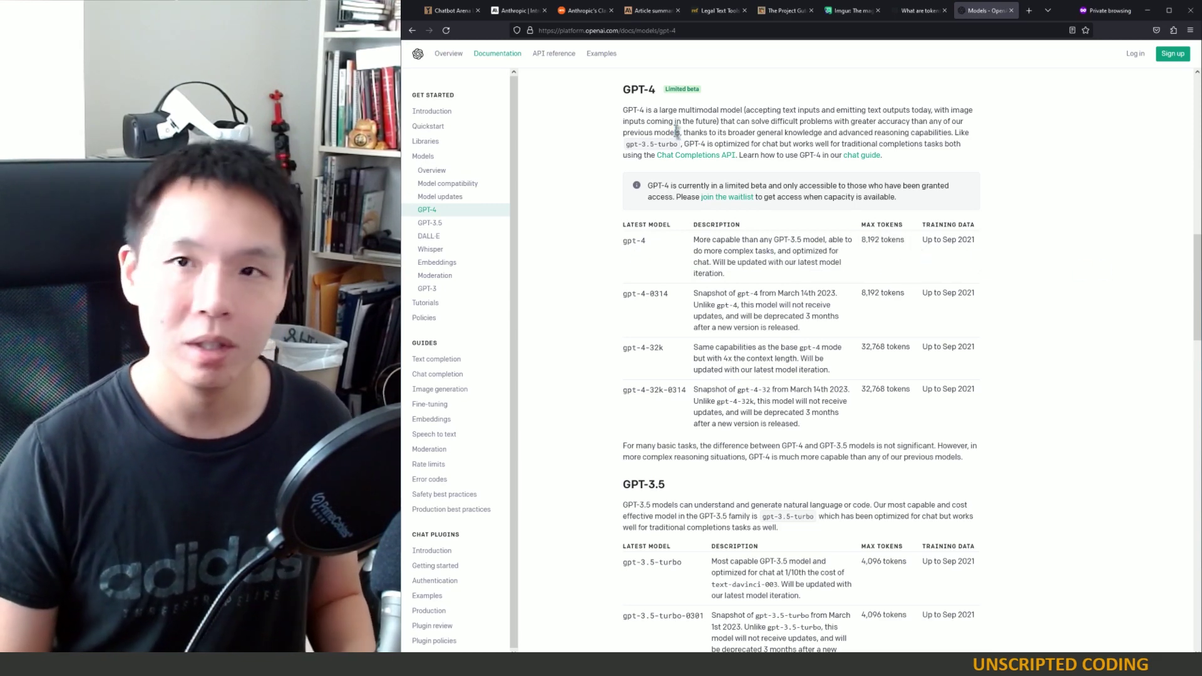